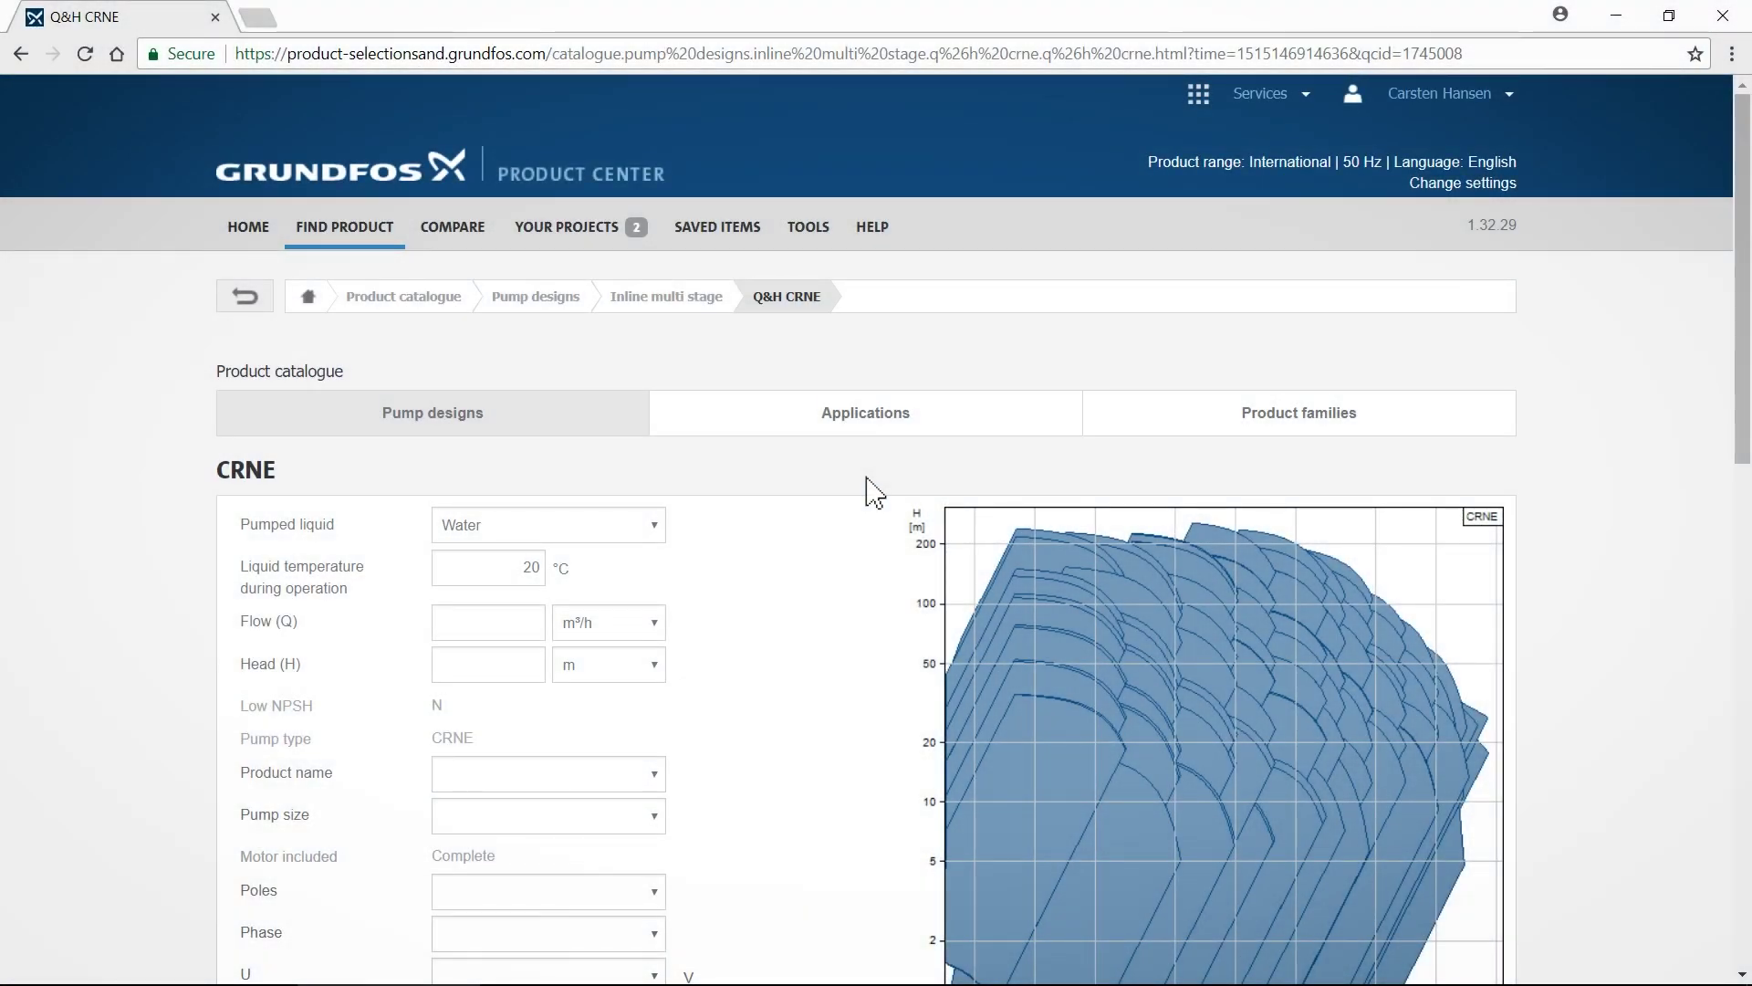
{"action": "scroll", "coordinate": [866, 491], "scroll_direction": "down", "scroll_amount": 1}
{"action": "scroll", "coordinate": [867, 490], "scroll_direction": "down", "scroll_amount": 2}
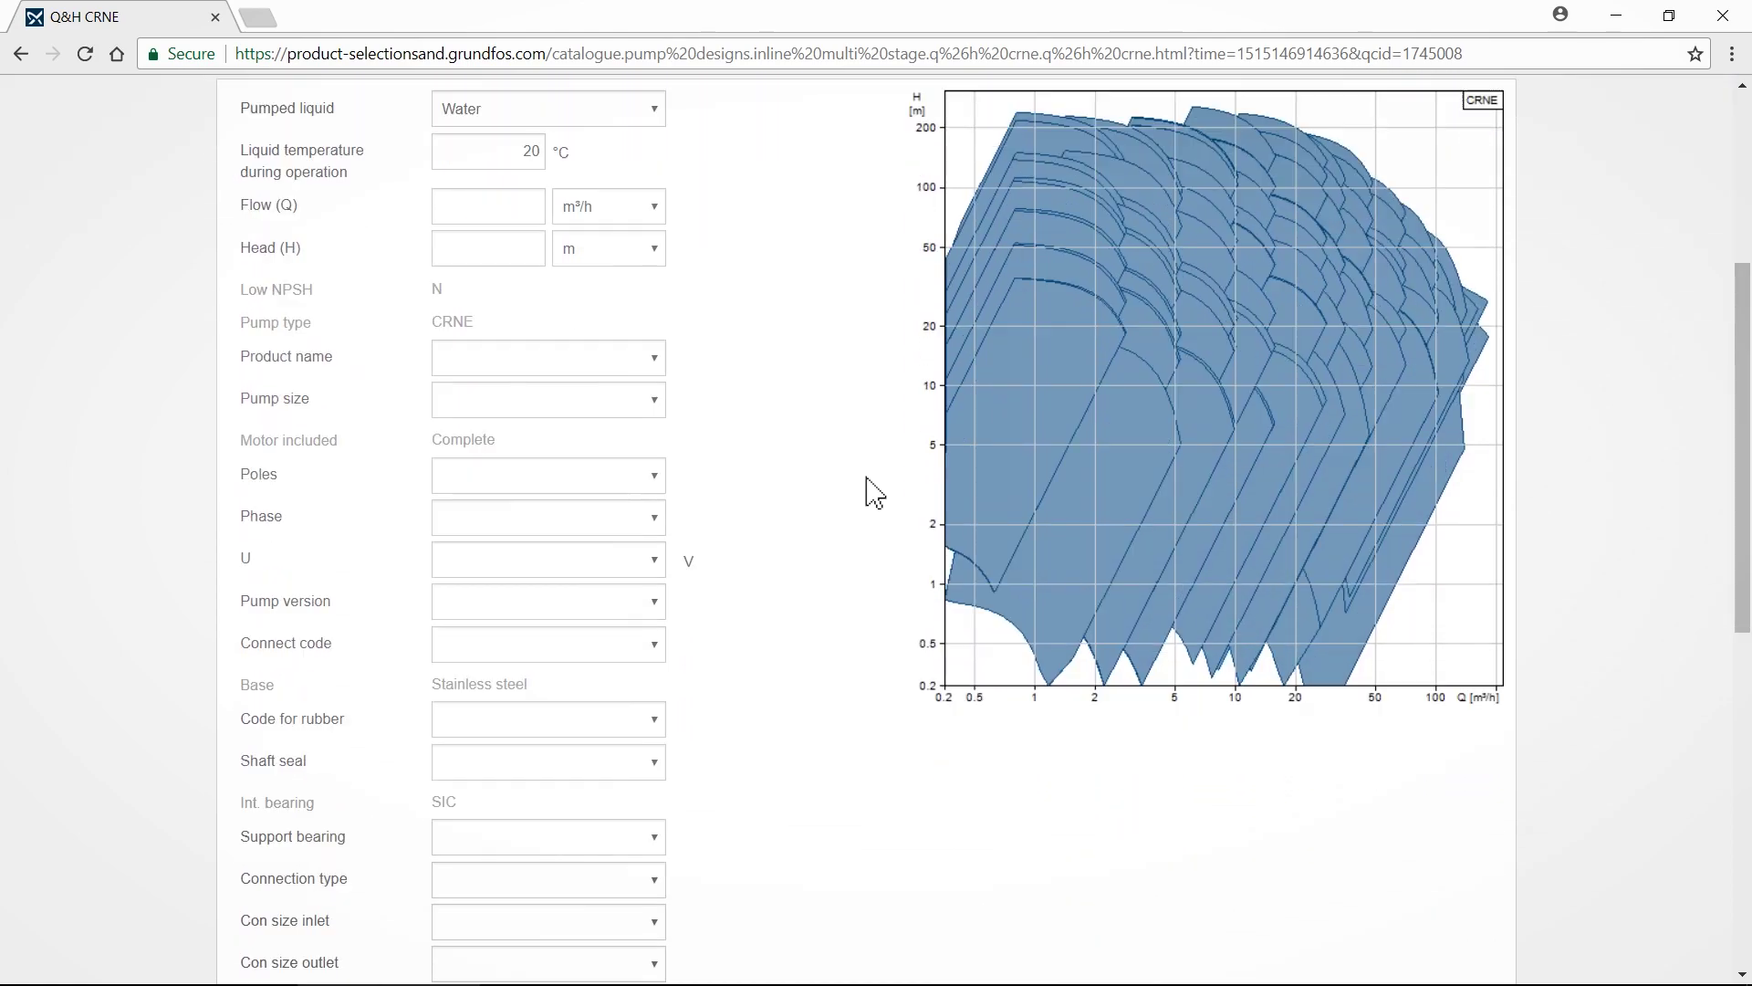
{"action": "scroll", "coordinate": [867, 491], "scroll_direction": "down", "scroll_amount": 1}
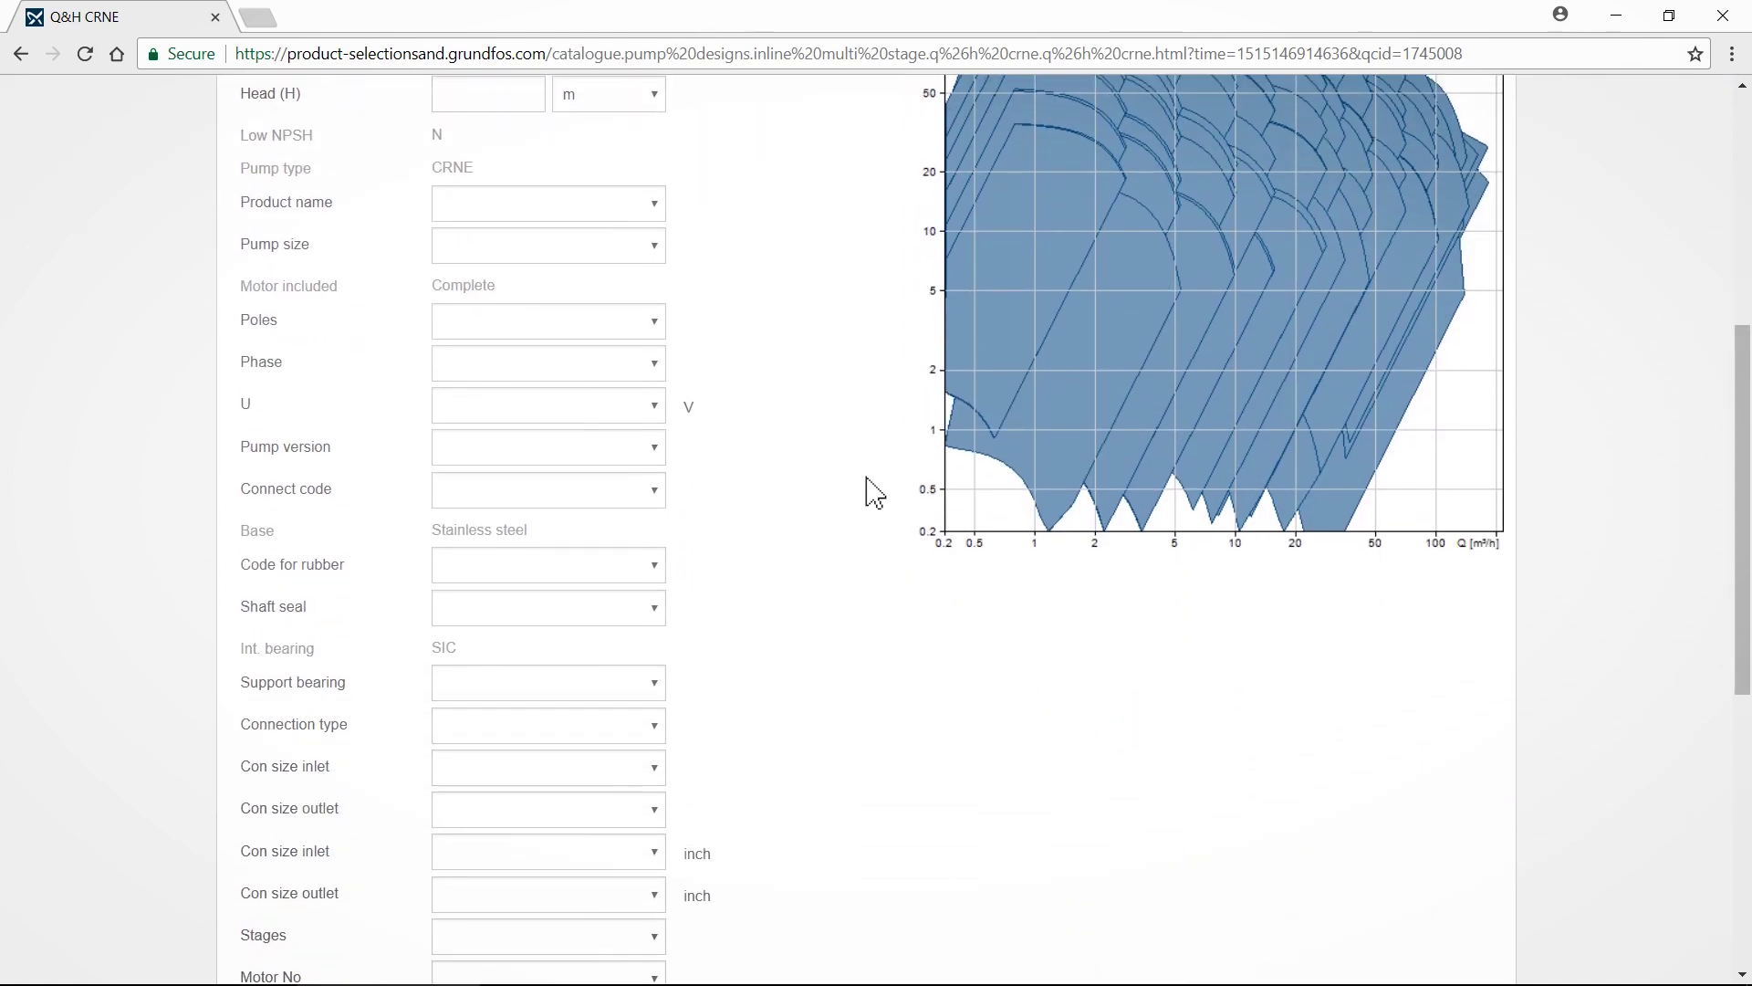
Step: Check the CRNE form's Connection type, Shaft seal and Code for rubber options without changing them
{"action": "left_click", "coordinate": [647, 728]}
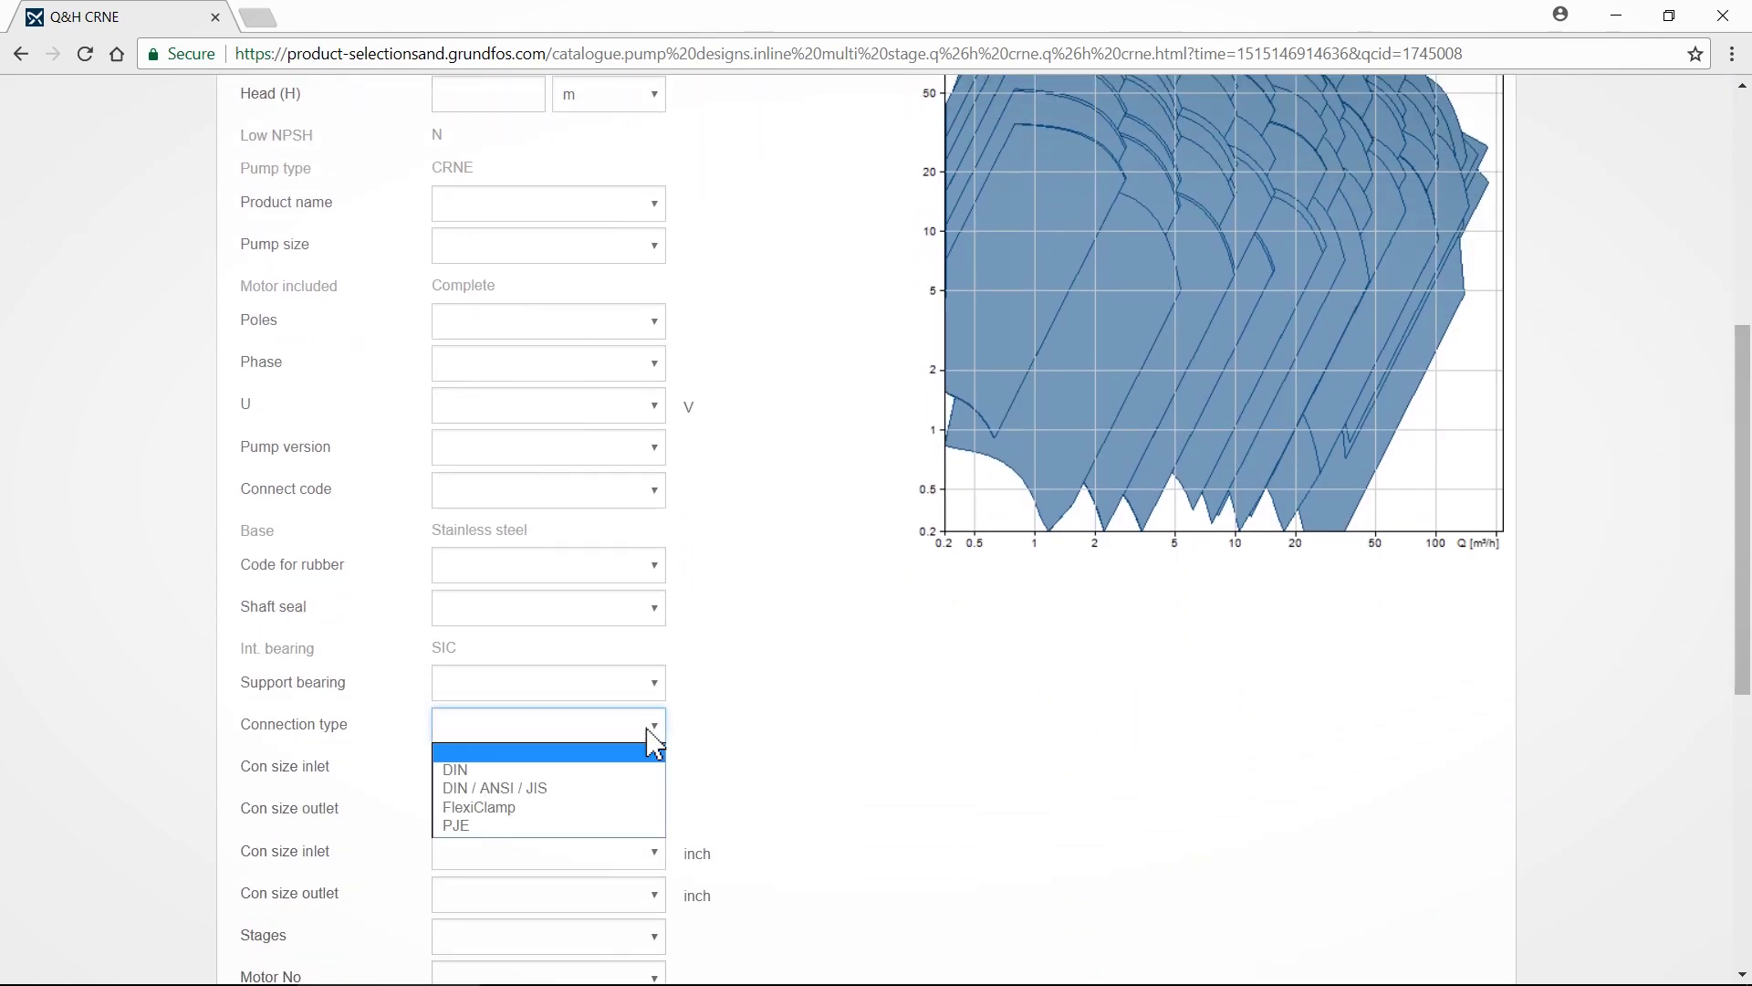
{"action": "left_click", "coordinate": [647, 727]}
{"action": "left_click", "coordinate": [650, 612]}
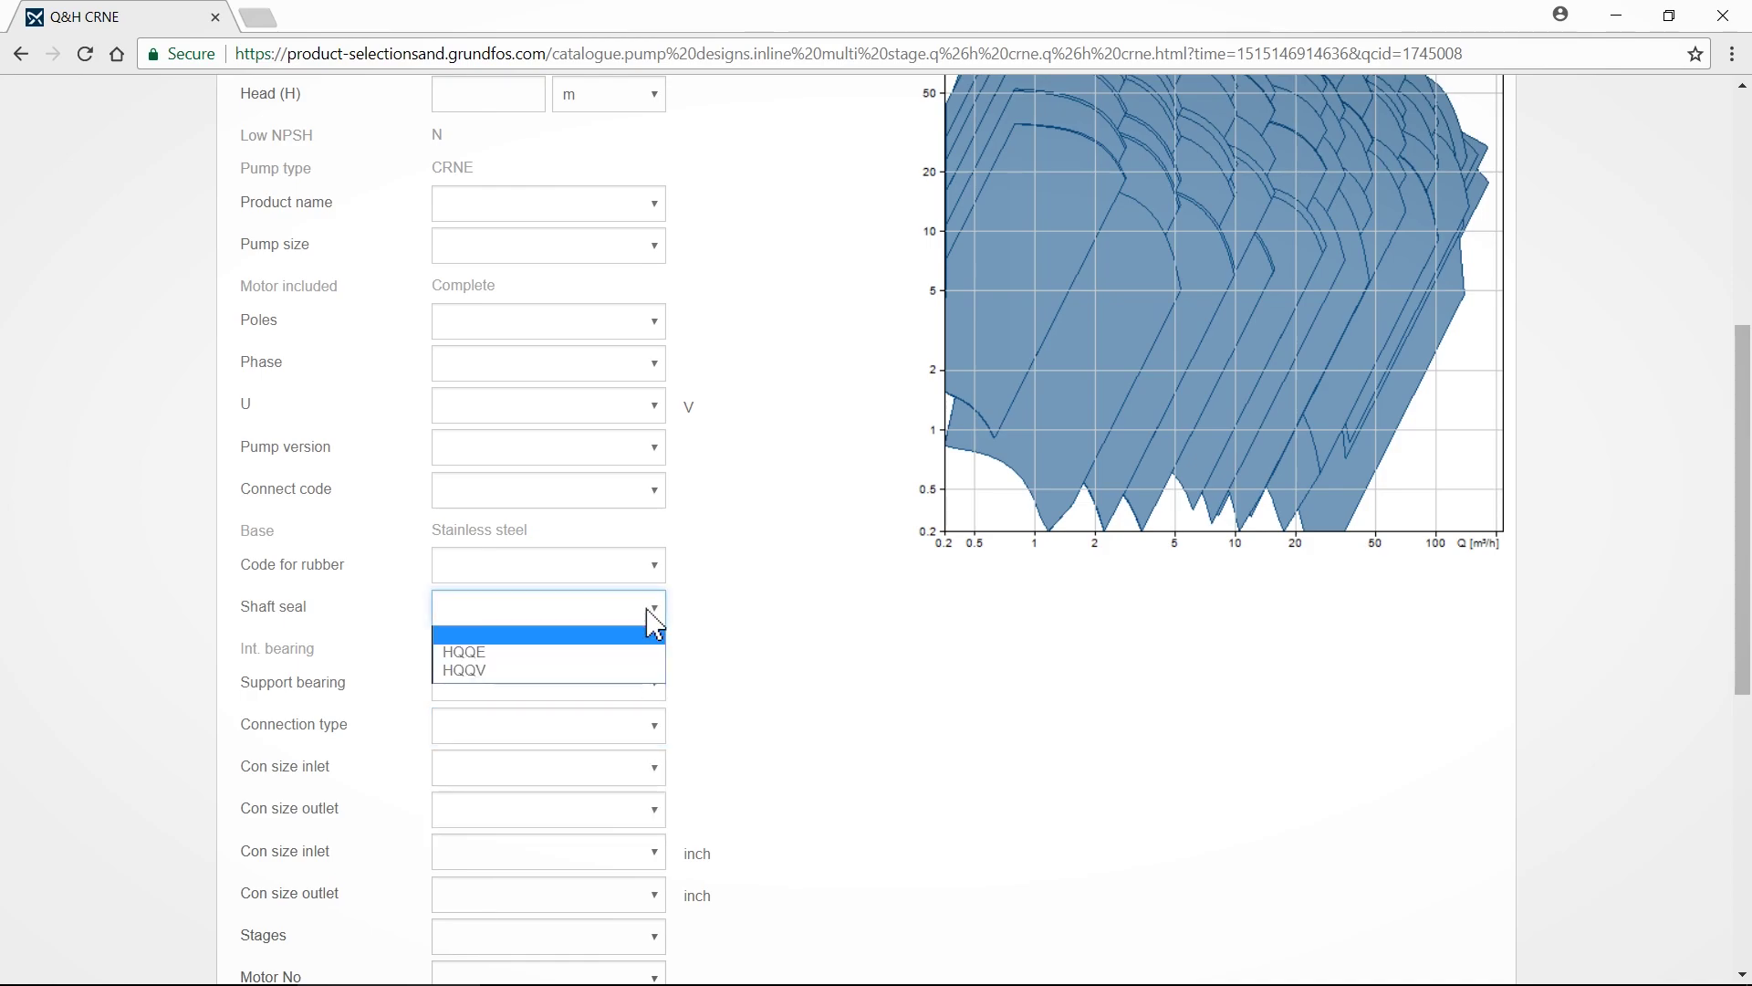
{"action": "left_click", "coordinate": [647, 612]}
{"action": "left_click", "coordinate": [649, 582]}
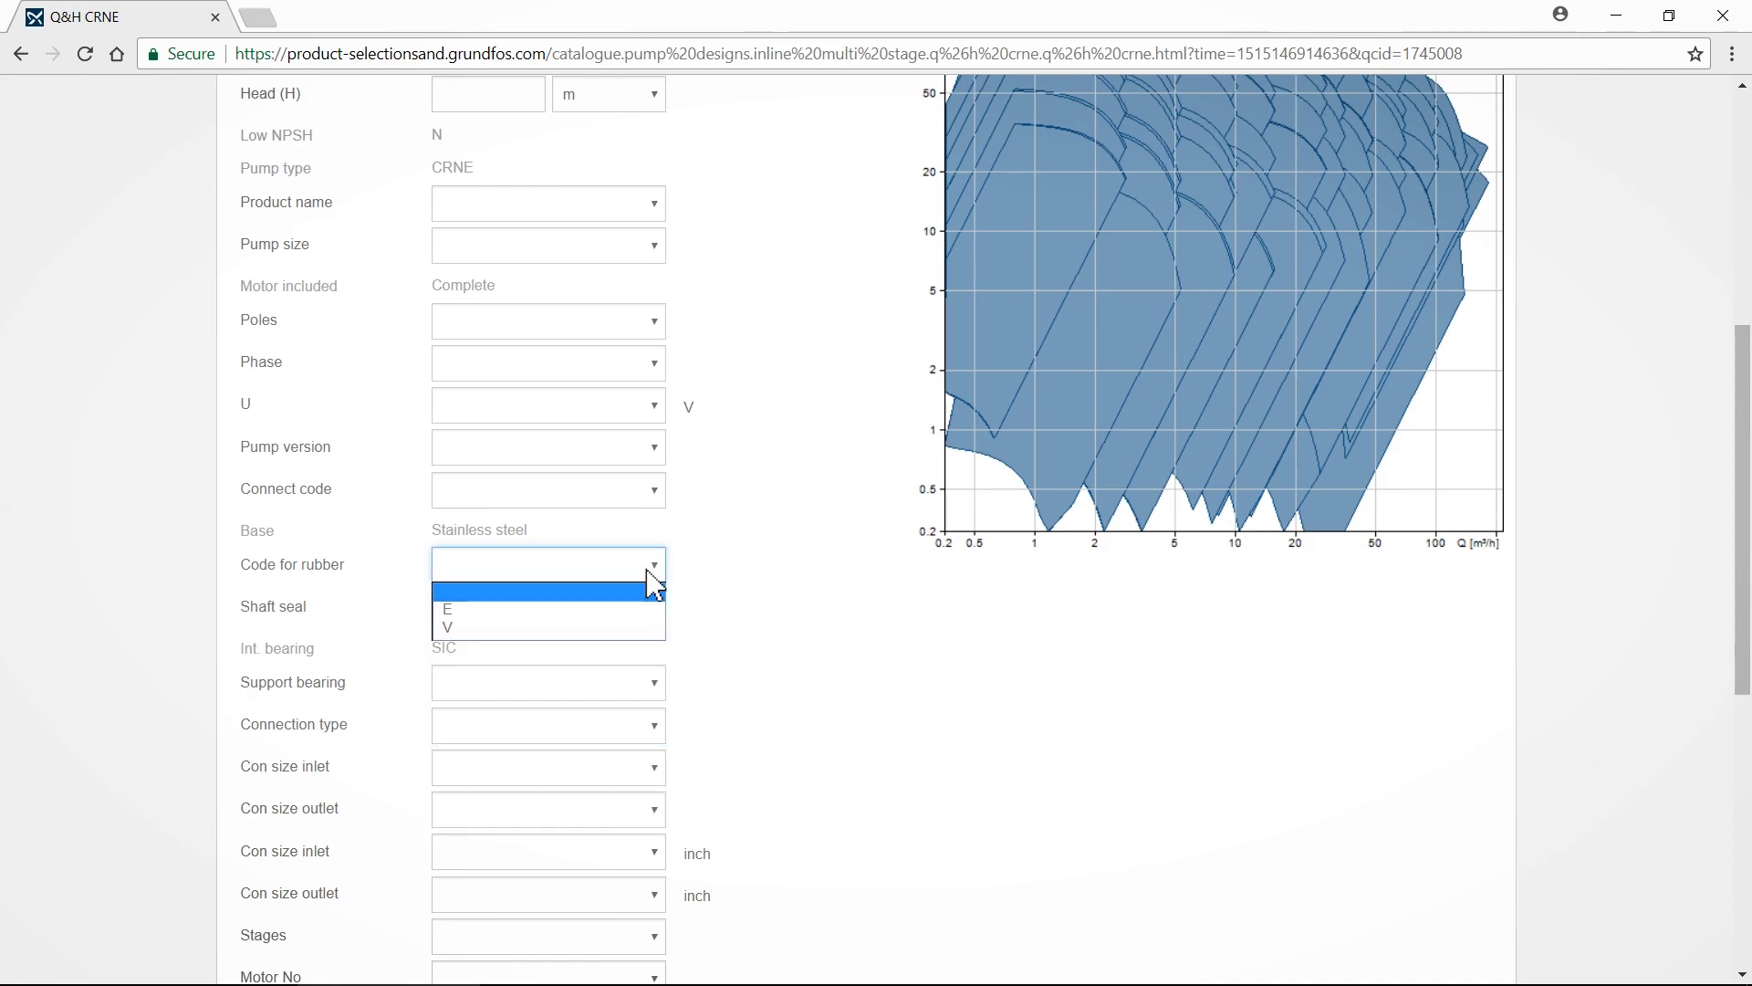
{"action": "left_click", "coordinate": [649, 581]}
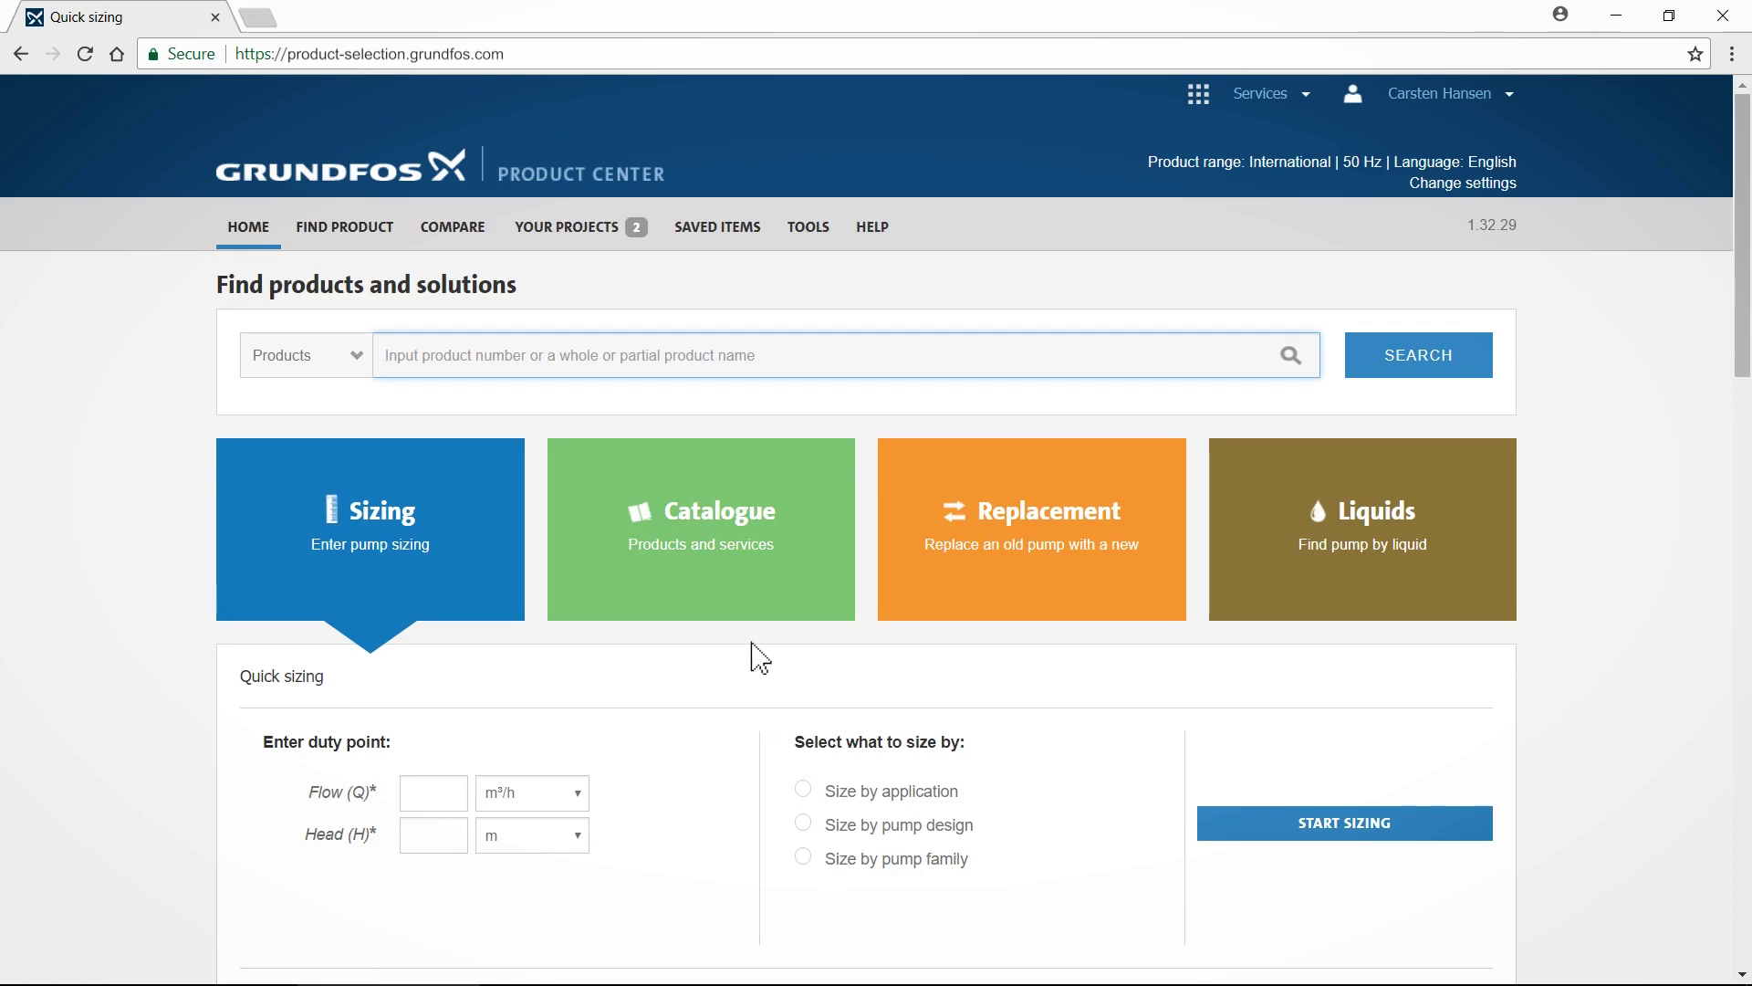
Step: Go through Catalogue, Pump designs and Inline multi stage to the CRNE Q & H page
{"action": "left_click", "coordinate": [716, 536]}
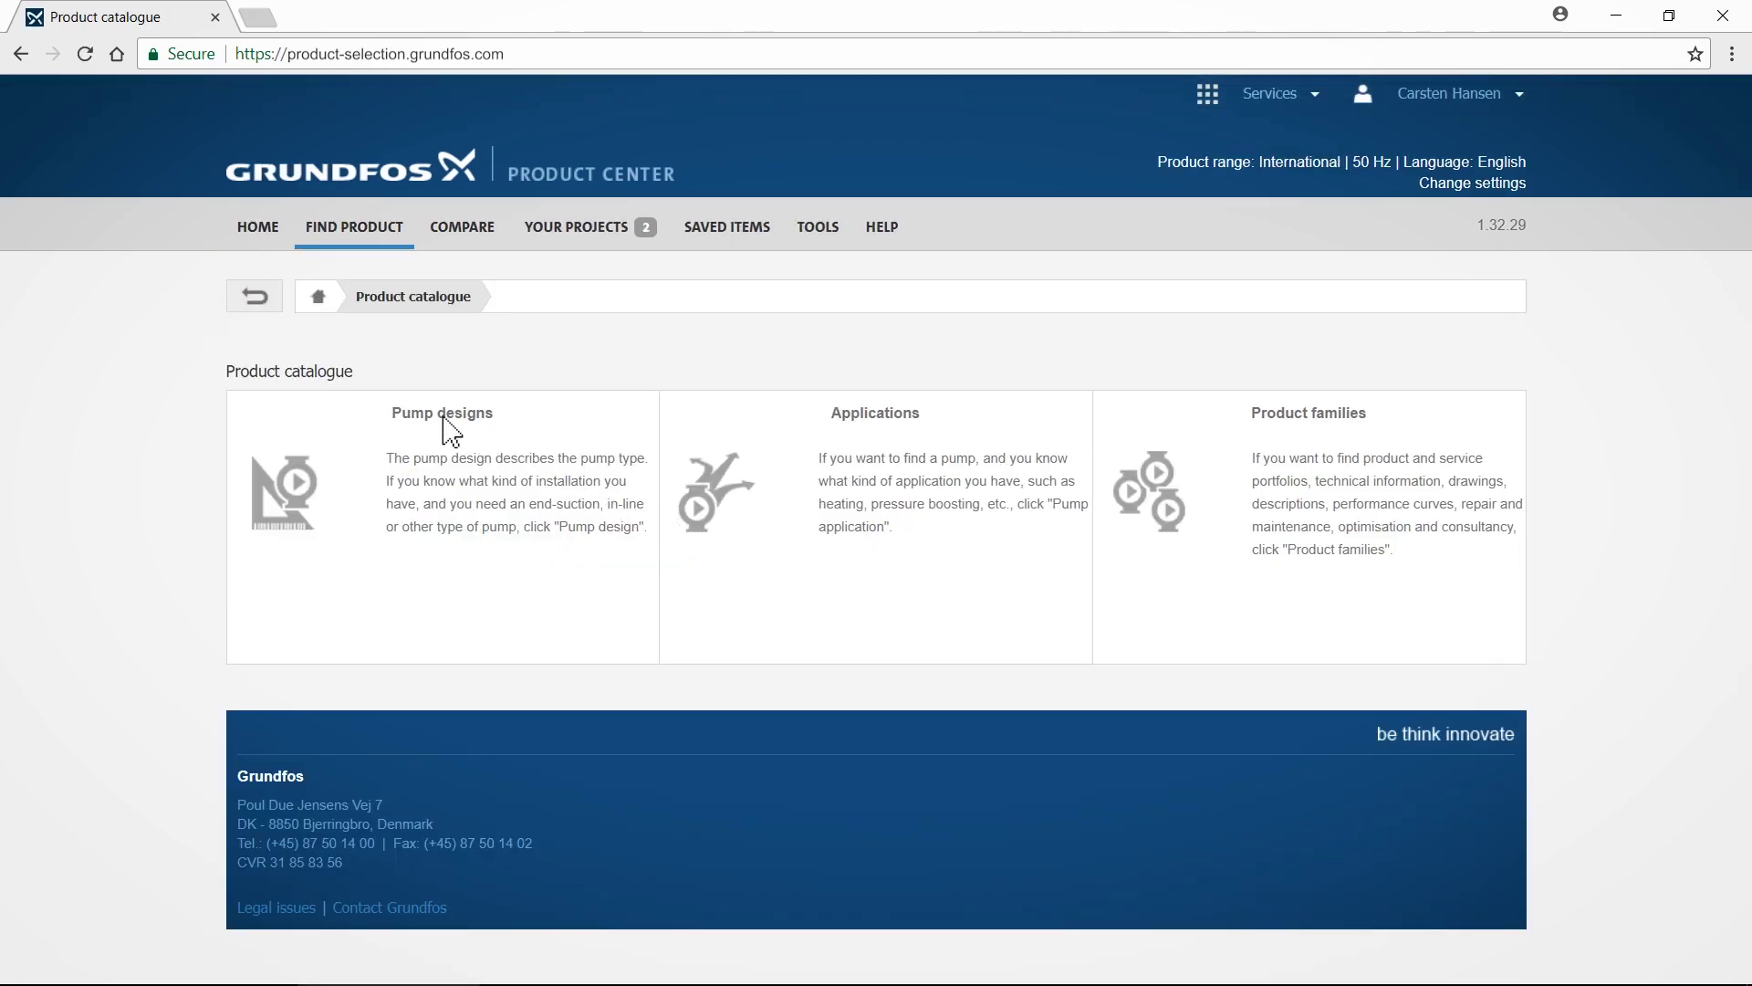
{"action": "left_click", "coordinate": [451, 433]}
{"action": "scroll", "coordinate": [450, 433], "scroll_direction": "down", "scroll_amount": 1}
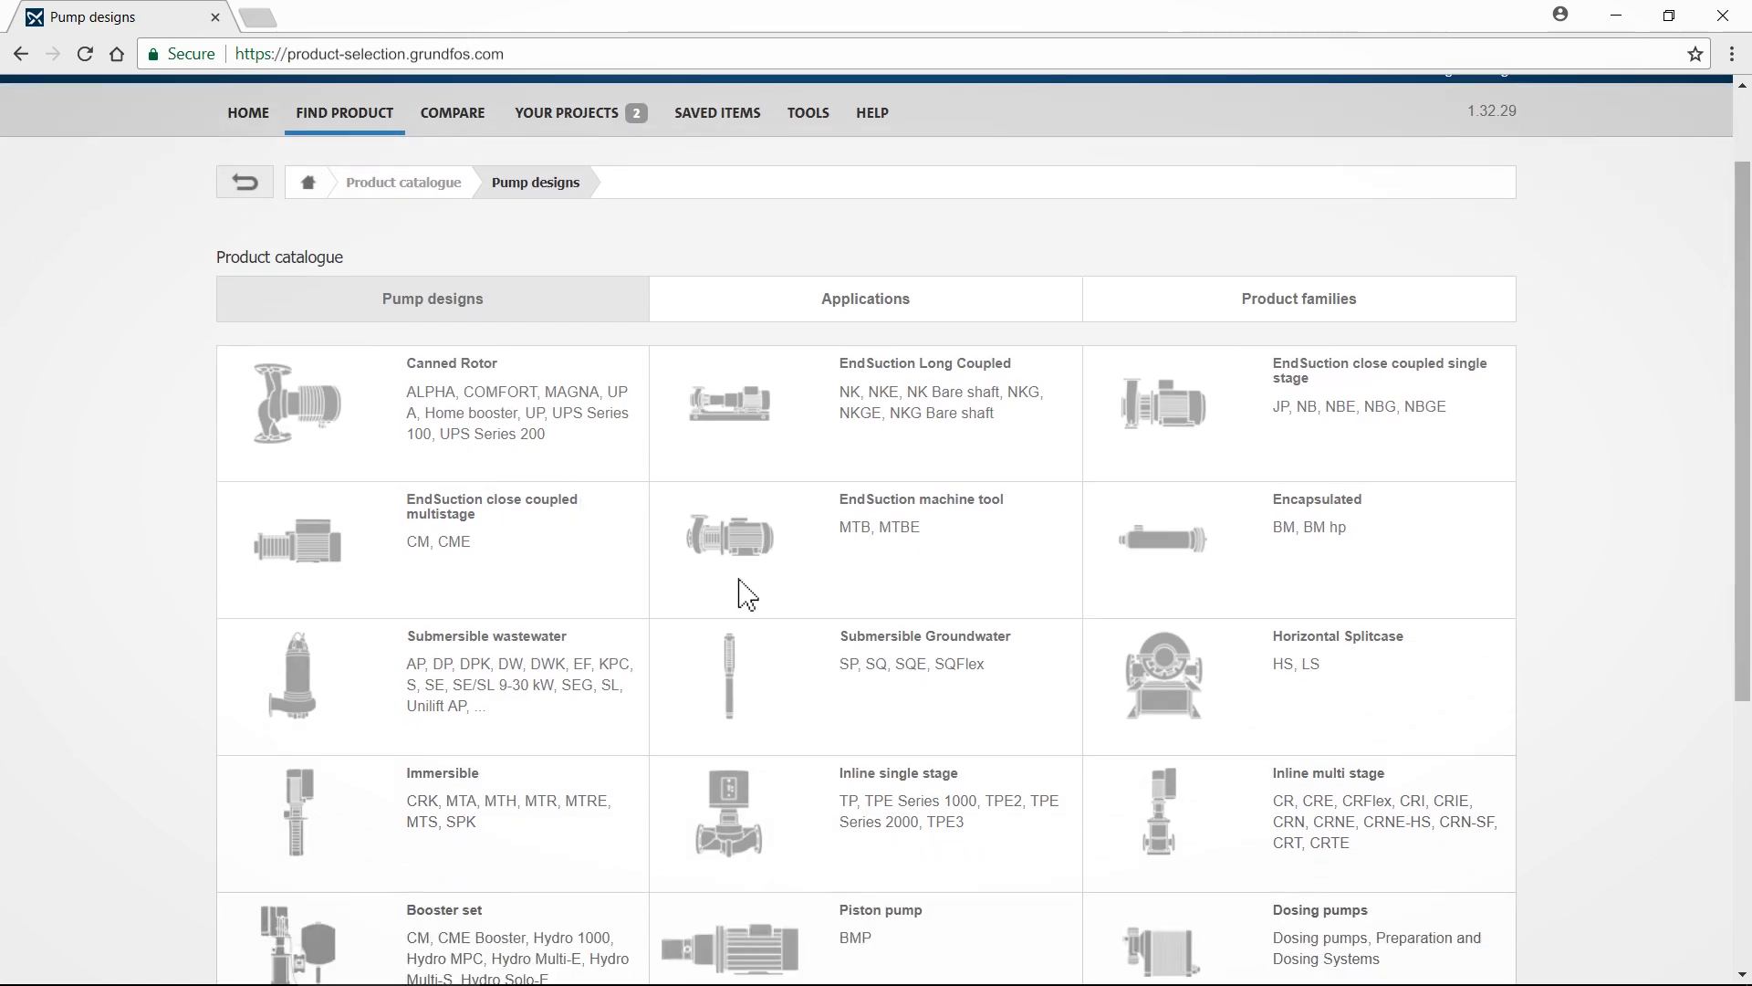
{"action": "left_click", "coordinate": [1166, 826]}
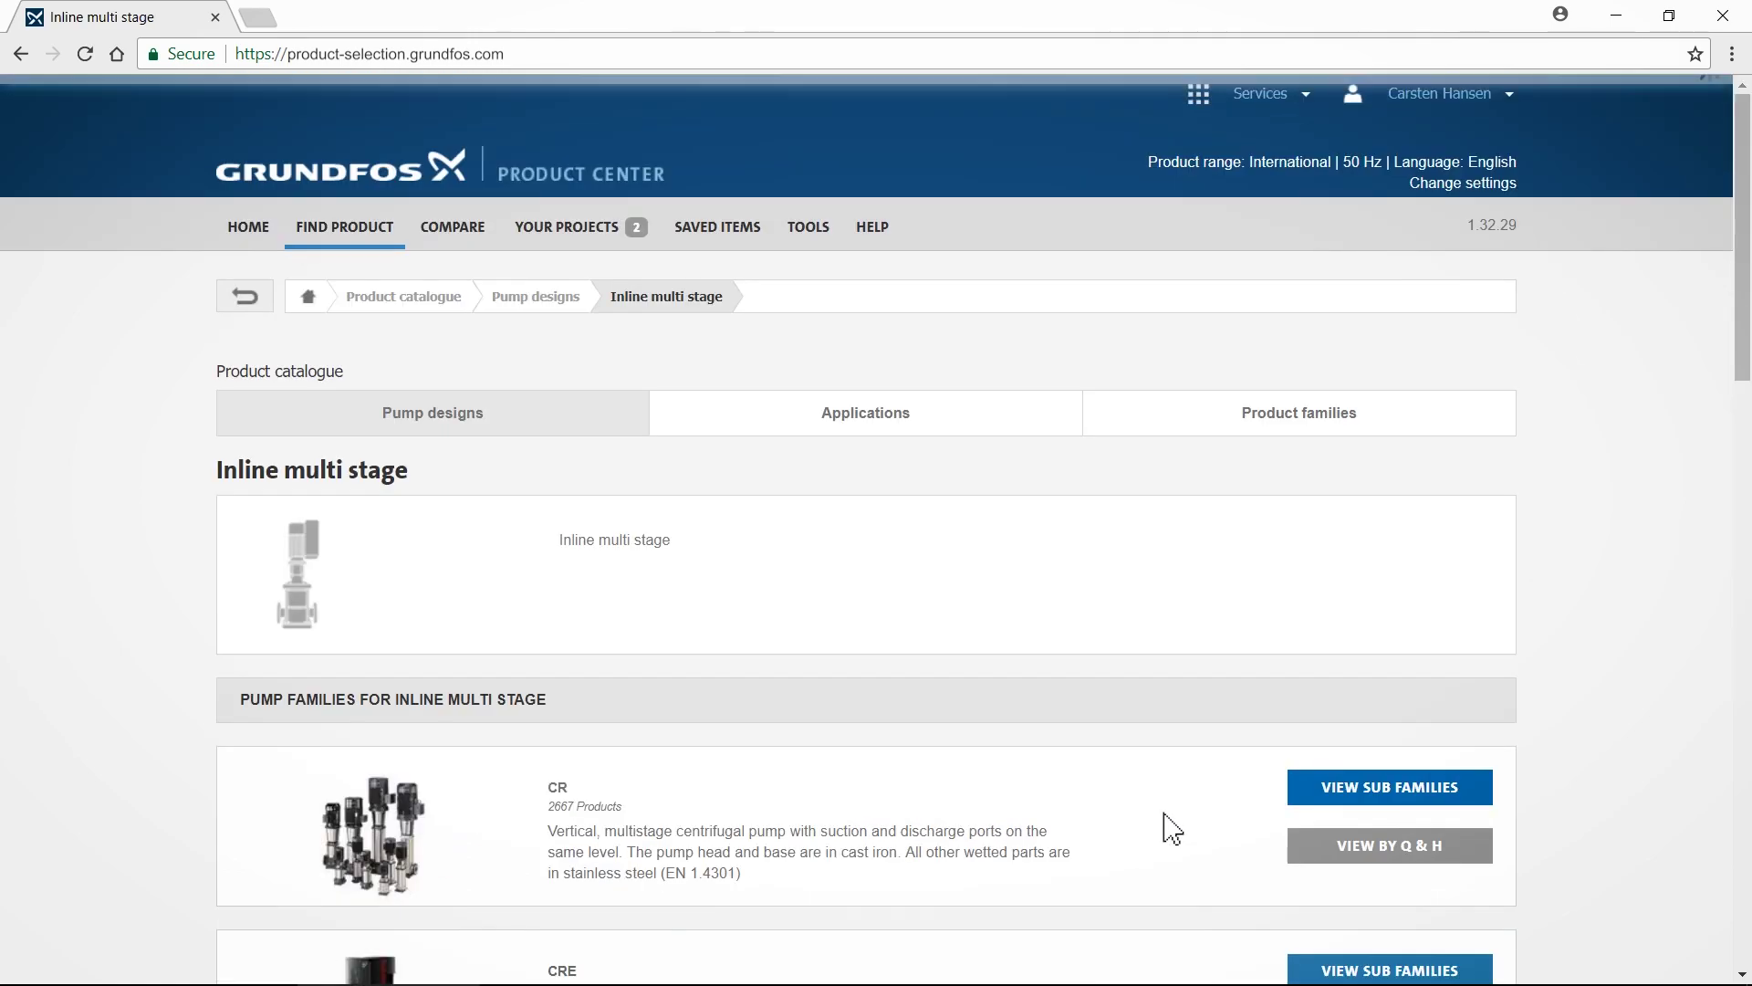
{"action": "scroll", "coordinate": [1165, 825], "scroll_direction": "down", "scroll_amount": 2}
{"action": "scroll", "coordinate": [1165, 826], "scroll_direction": "down", "scroll_amount": 6}
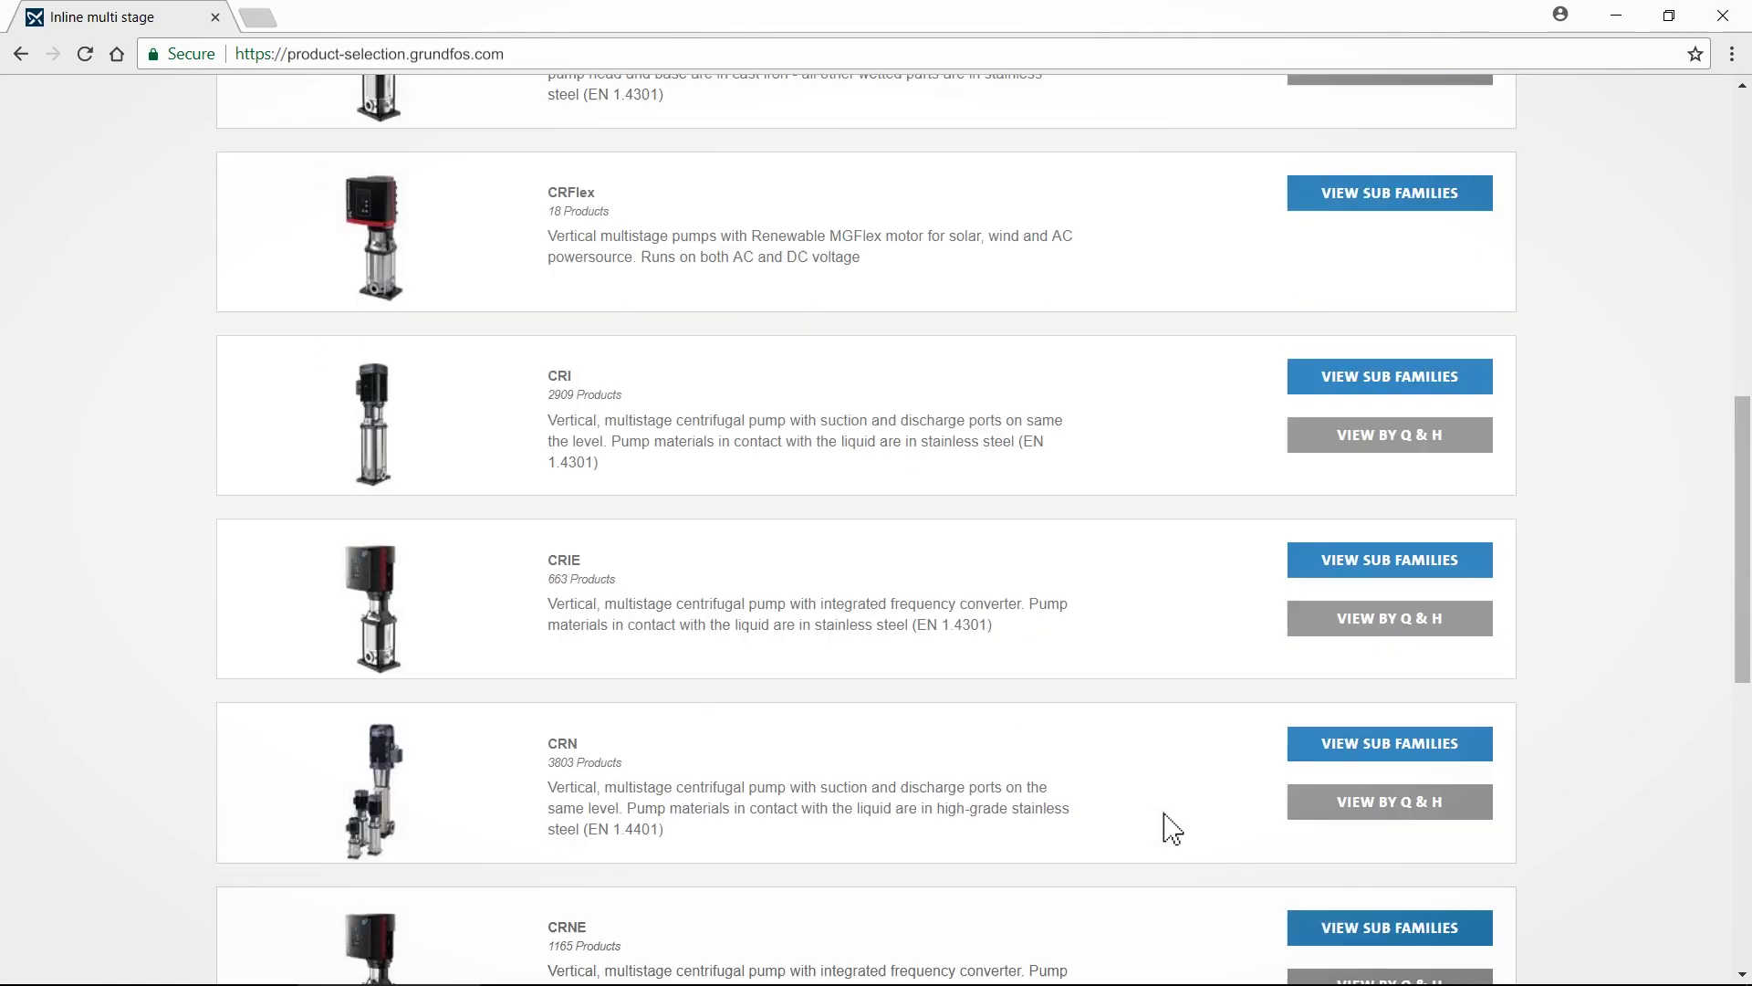
{"action": "scroll", "coordinate": [1165, 826], "scroll_direction": "down", "scroll_amount": 1}
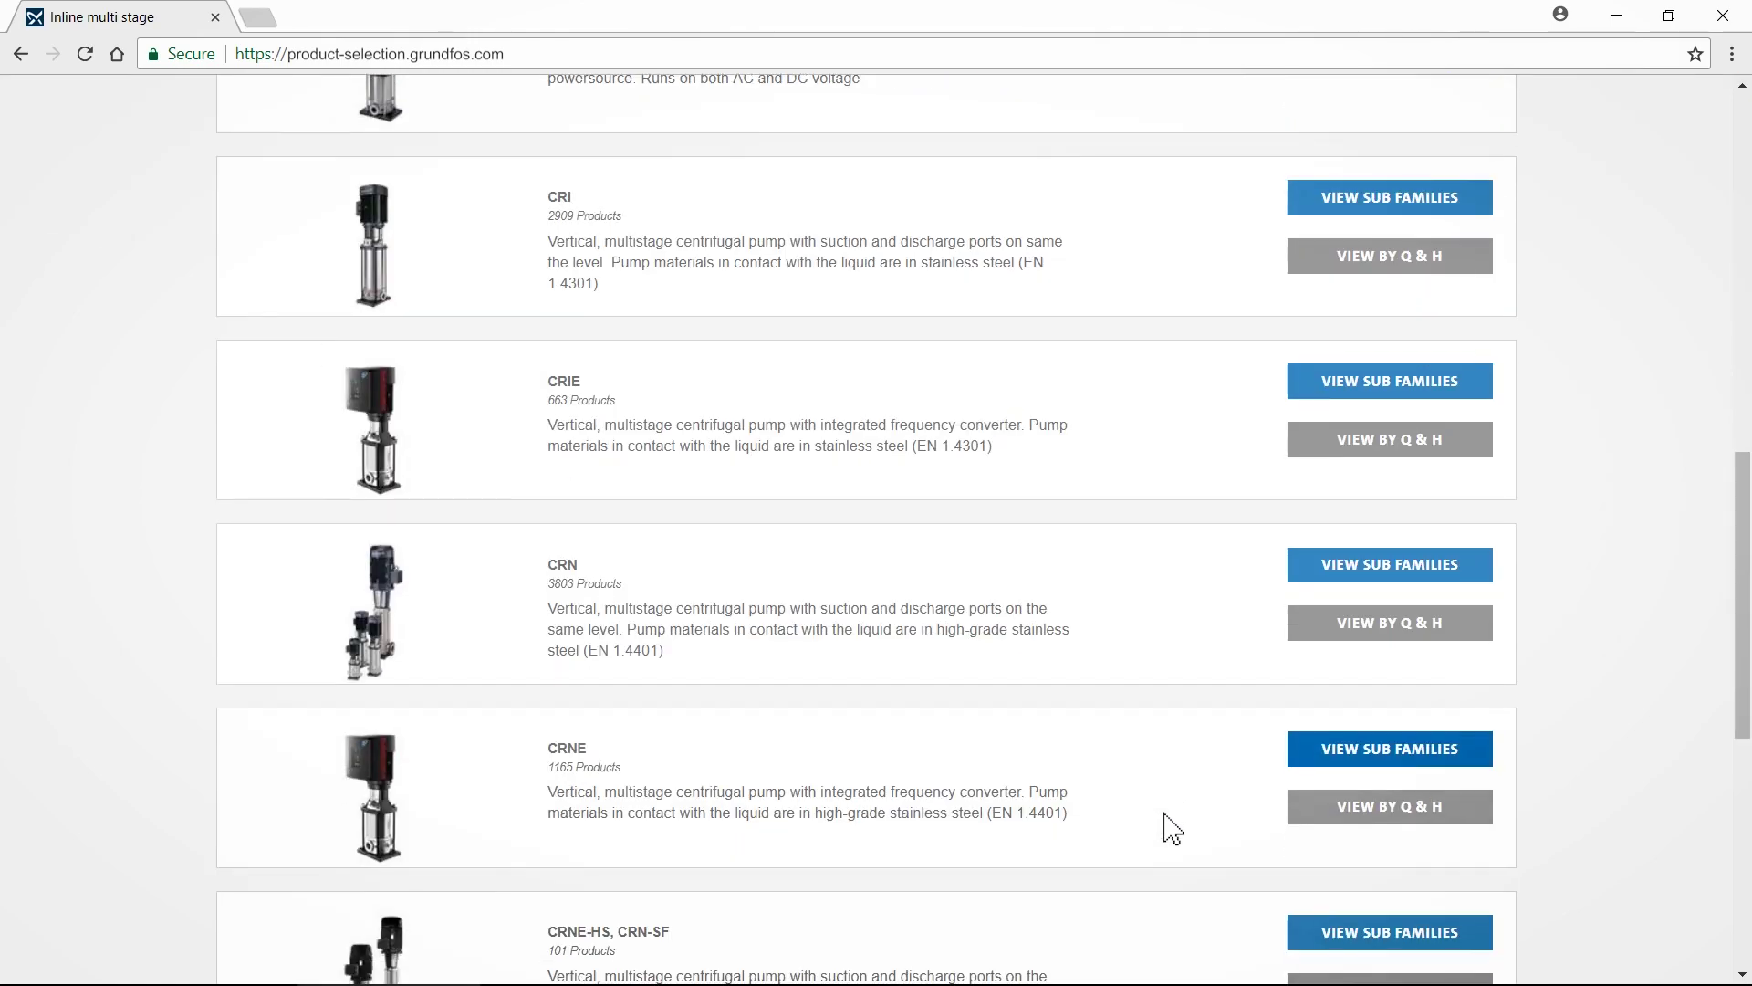
{"action": "left_click", "coordinate": [1400, 813]}
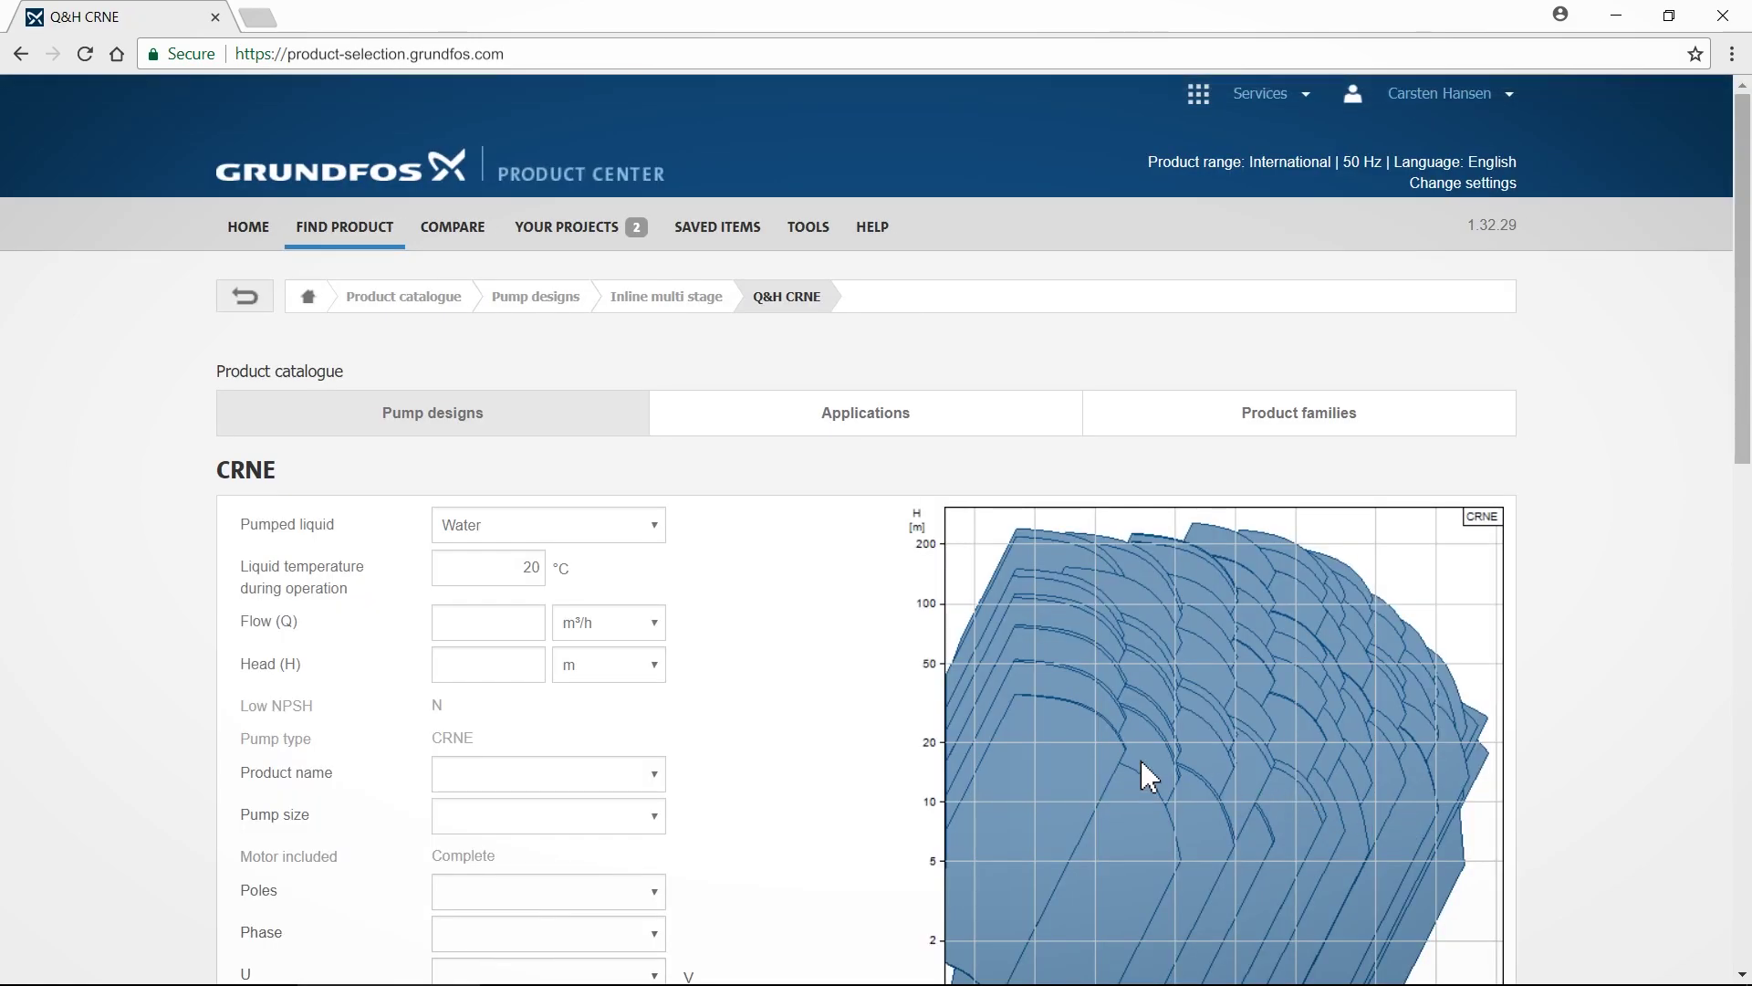
{"action": "left_click", "coordinate": [470, 637]}
{"action": "type", "text": "2"}
{"action": "type", "text": "0"}
{"action": "key", "text": "Tab"}
{"action": "type", "text": "60"}
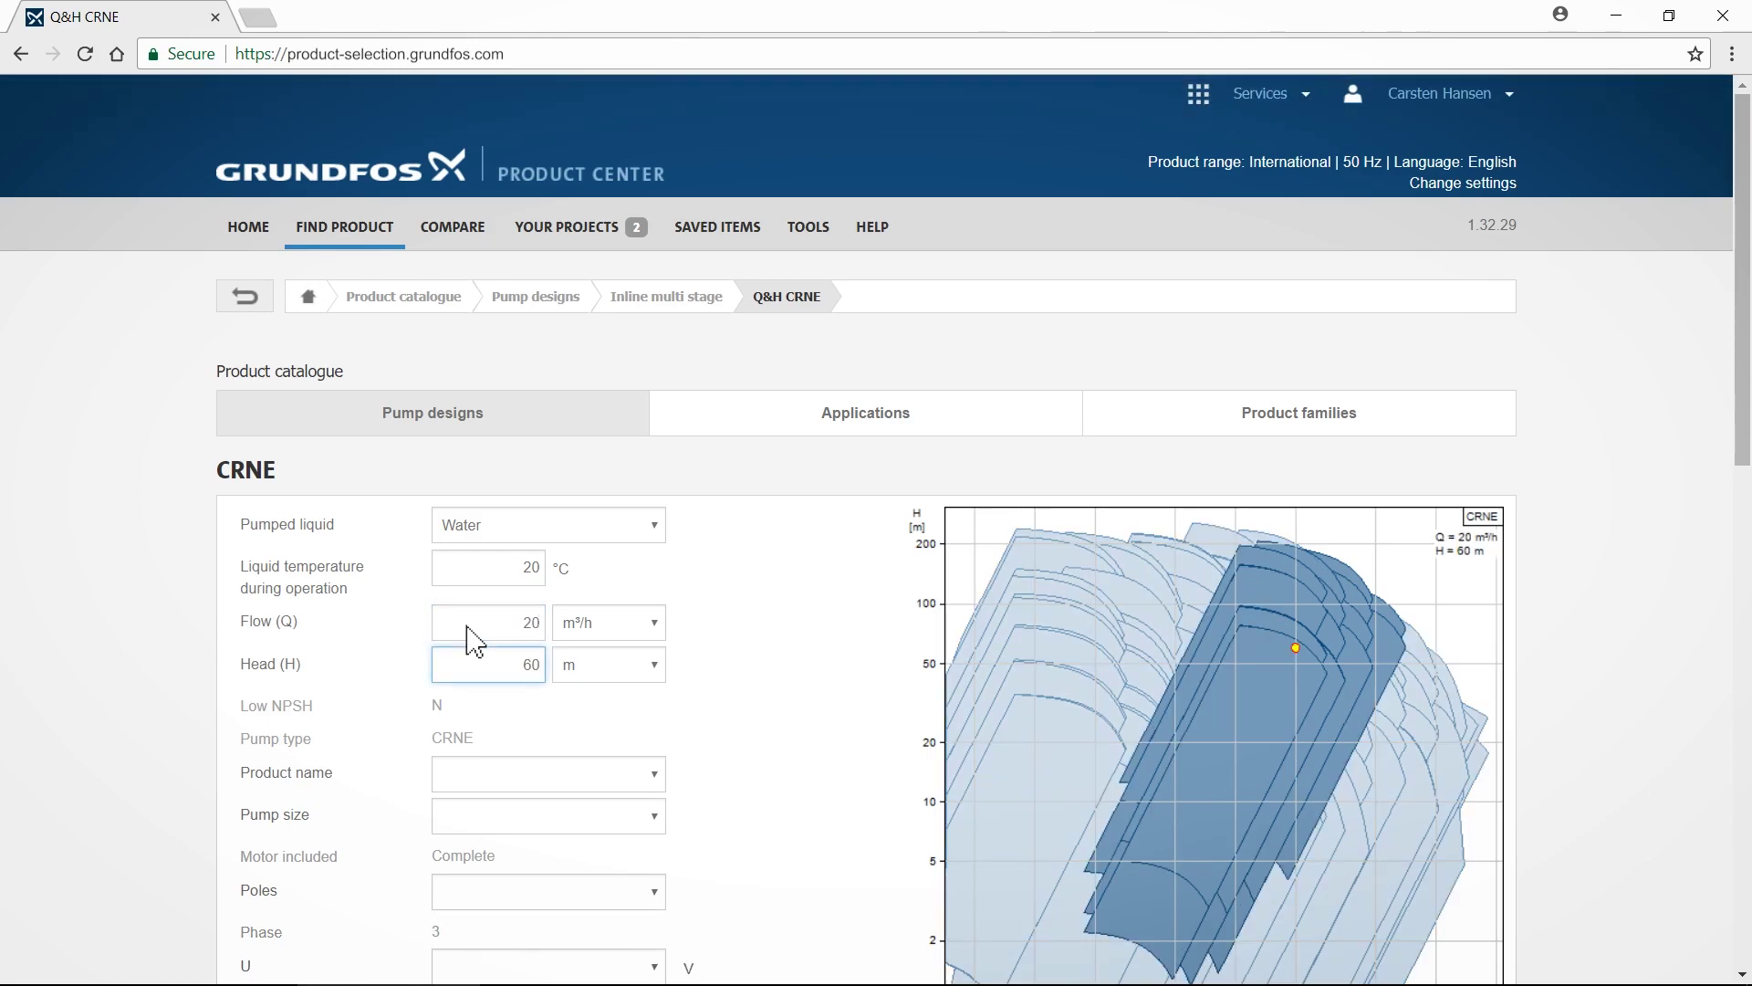
{"action": "scroll", "coordinate": [470, 640], "scroll_direction": "down", "scroll_amount": 1}
{"action": "scroll", "coordinate": [470, 640], "scroll_direction": "down", "scroll_amount": 1}
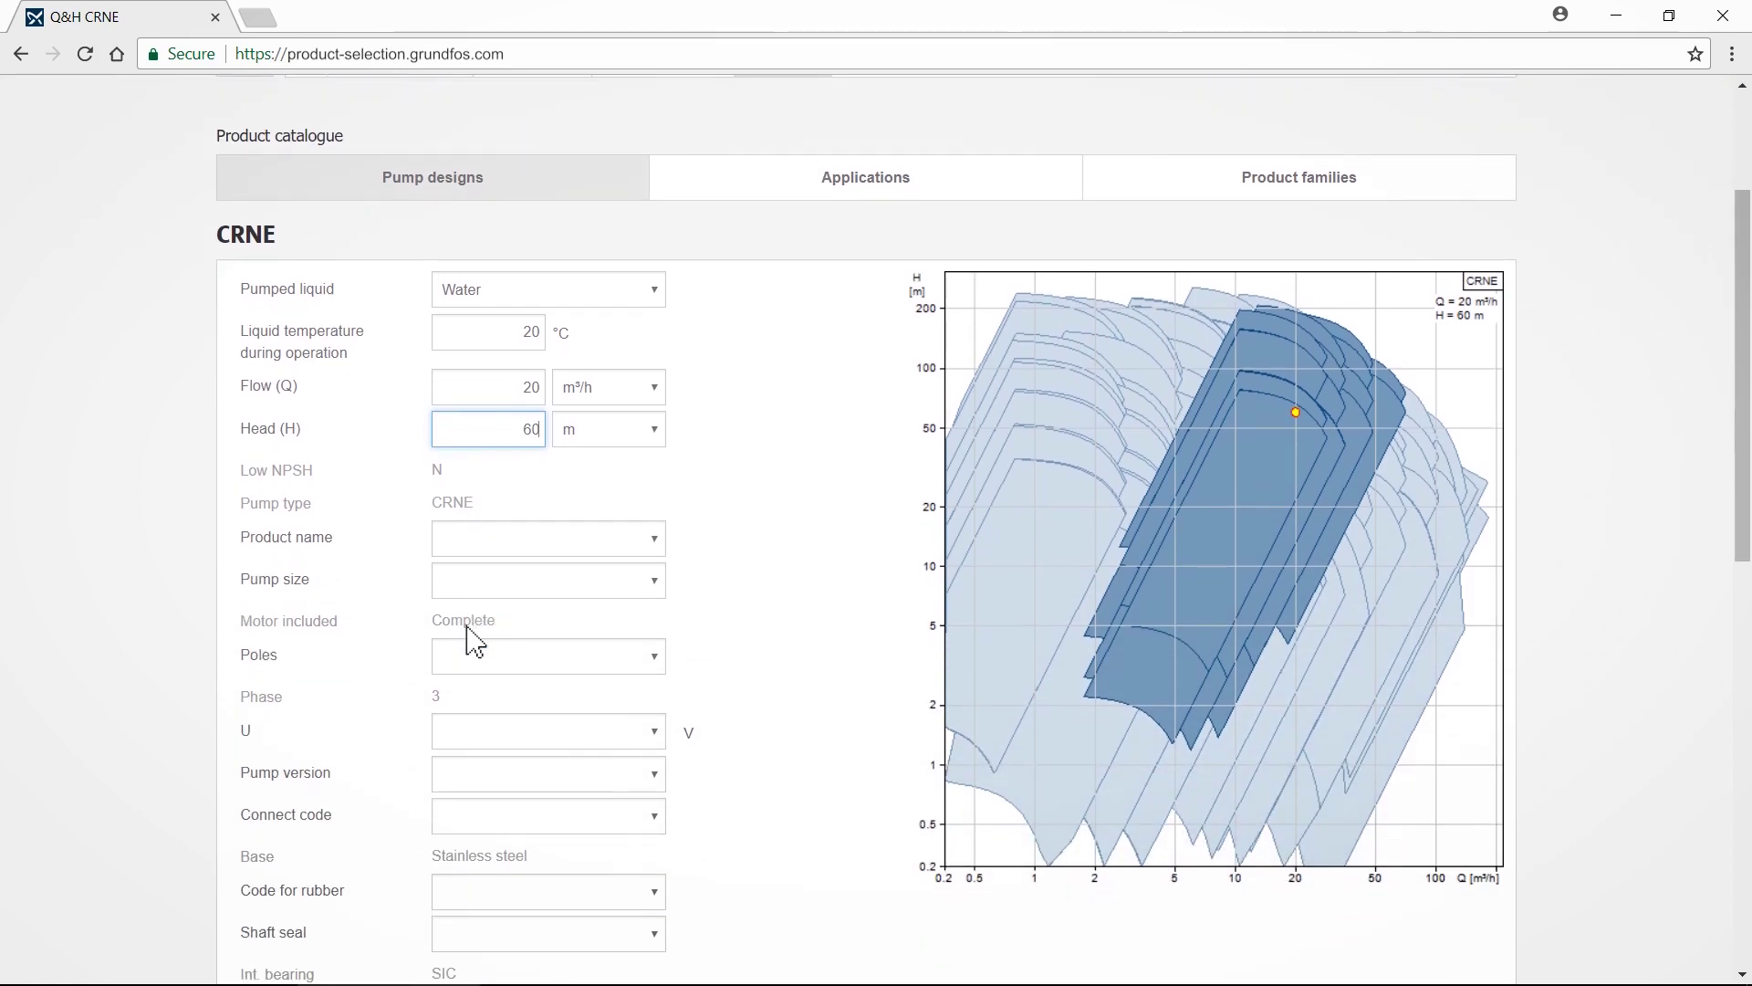
{"action": "scroll", "coordinate": [470, 640], "scroll_direction": "down", "scroll_amount": 4}
{"action": "scroll", "coordinate": [469, 639], "scroll_direction": "down", "scroll_amount": 3}
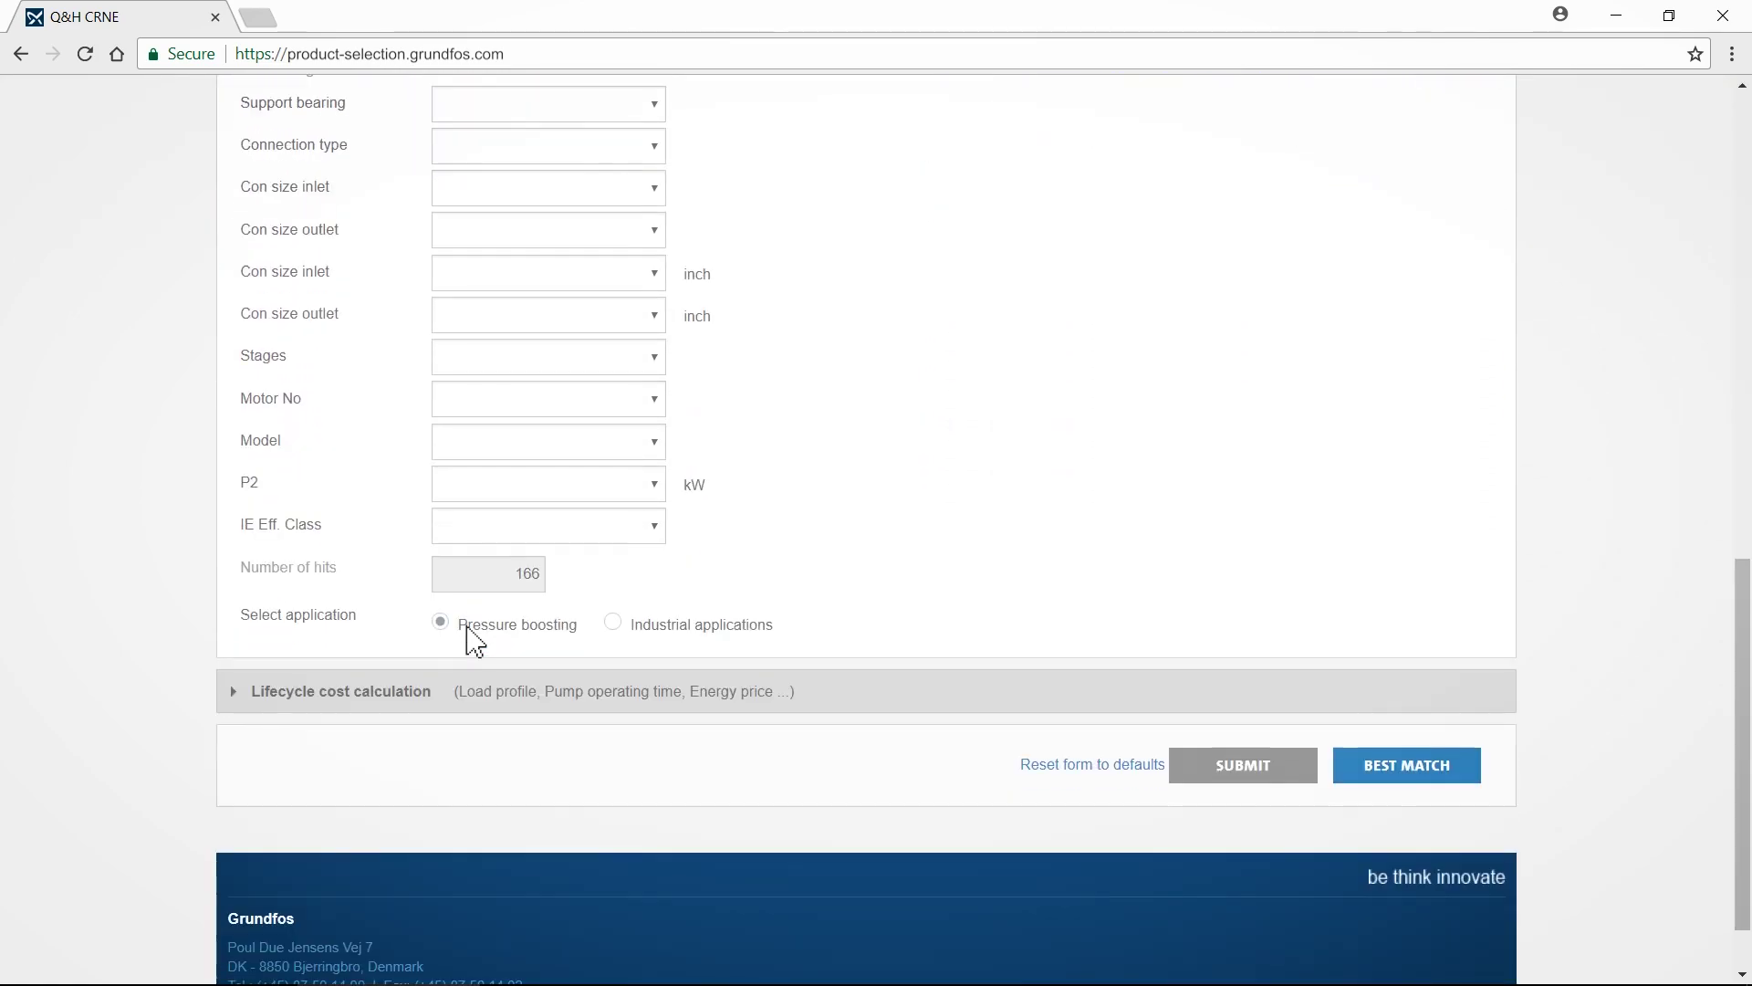
{"action": "left_click", "coordinate": [1401, 775]}
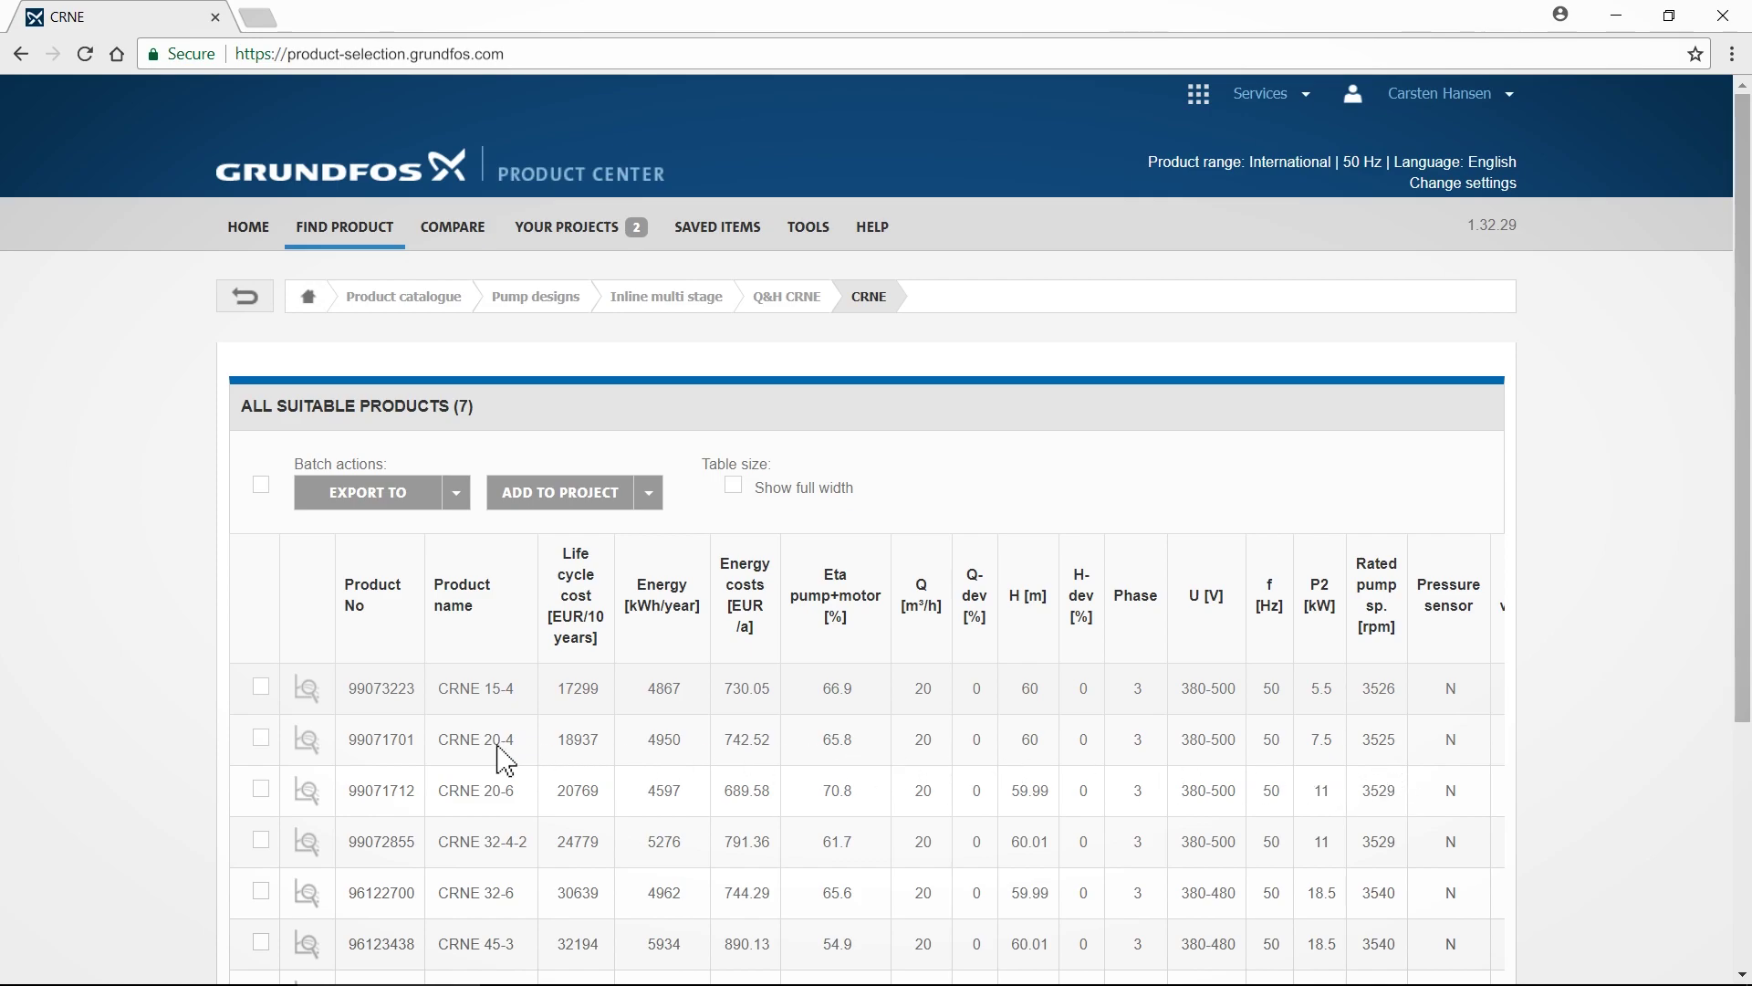
{"action": "mouse_move", "coordinate": [381, 688]}
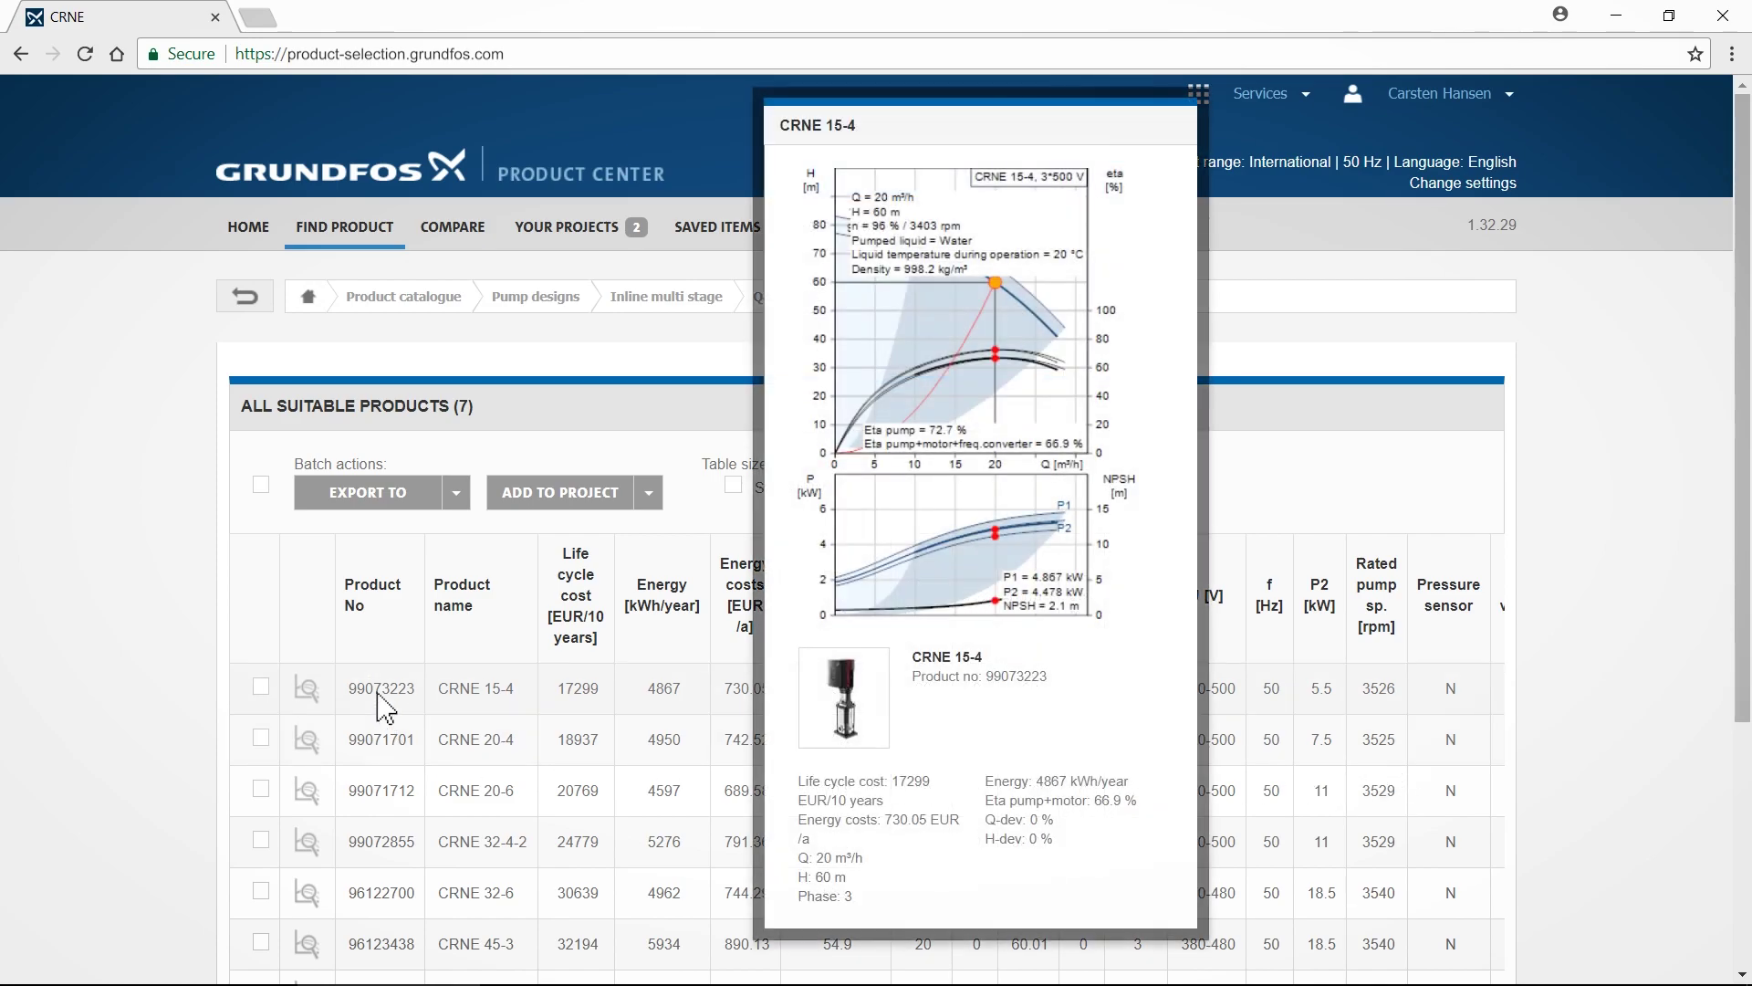
{"action": "left_click", "coordinate": [381, 689]}
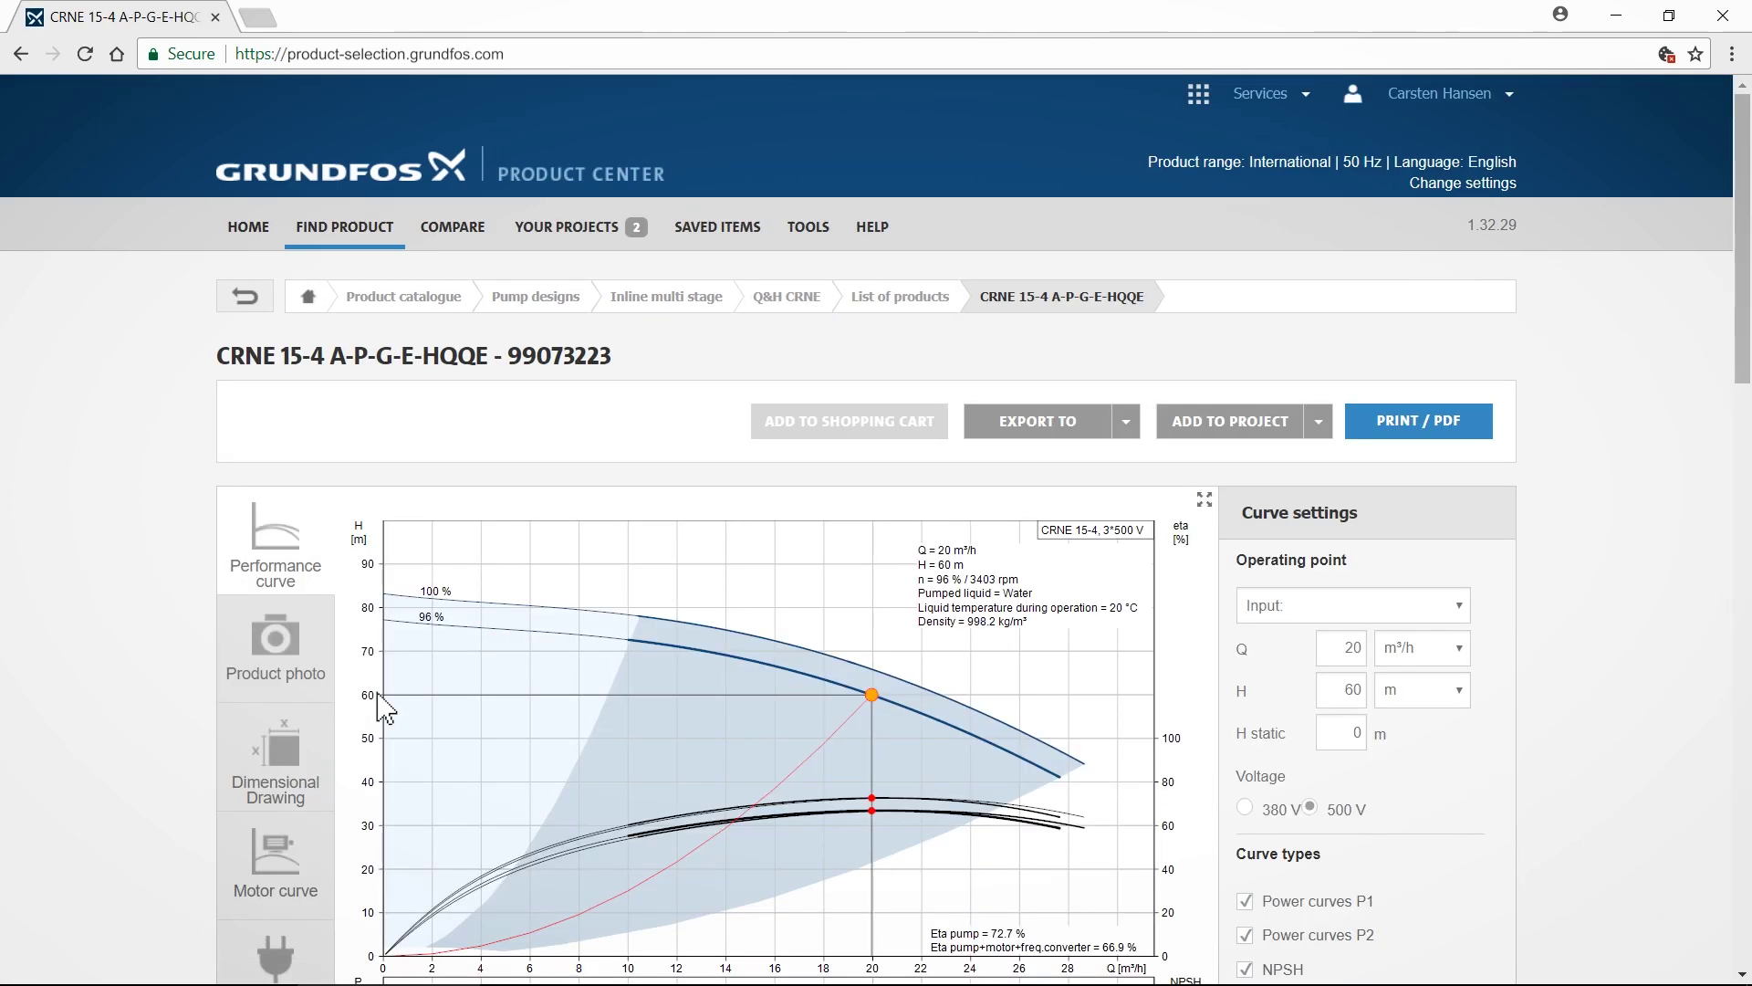
{"action": "scroll", "coordinate": [380, 704], "scroll_direction": "down", "scroll_amount": 3}
{"action": "scroll", "coordinate": [382, 705], "scroll_direction": "down", "scroll_amount": 2}
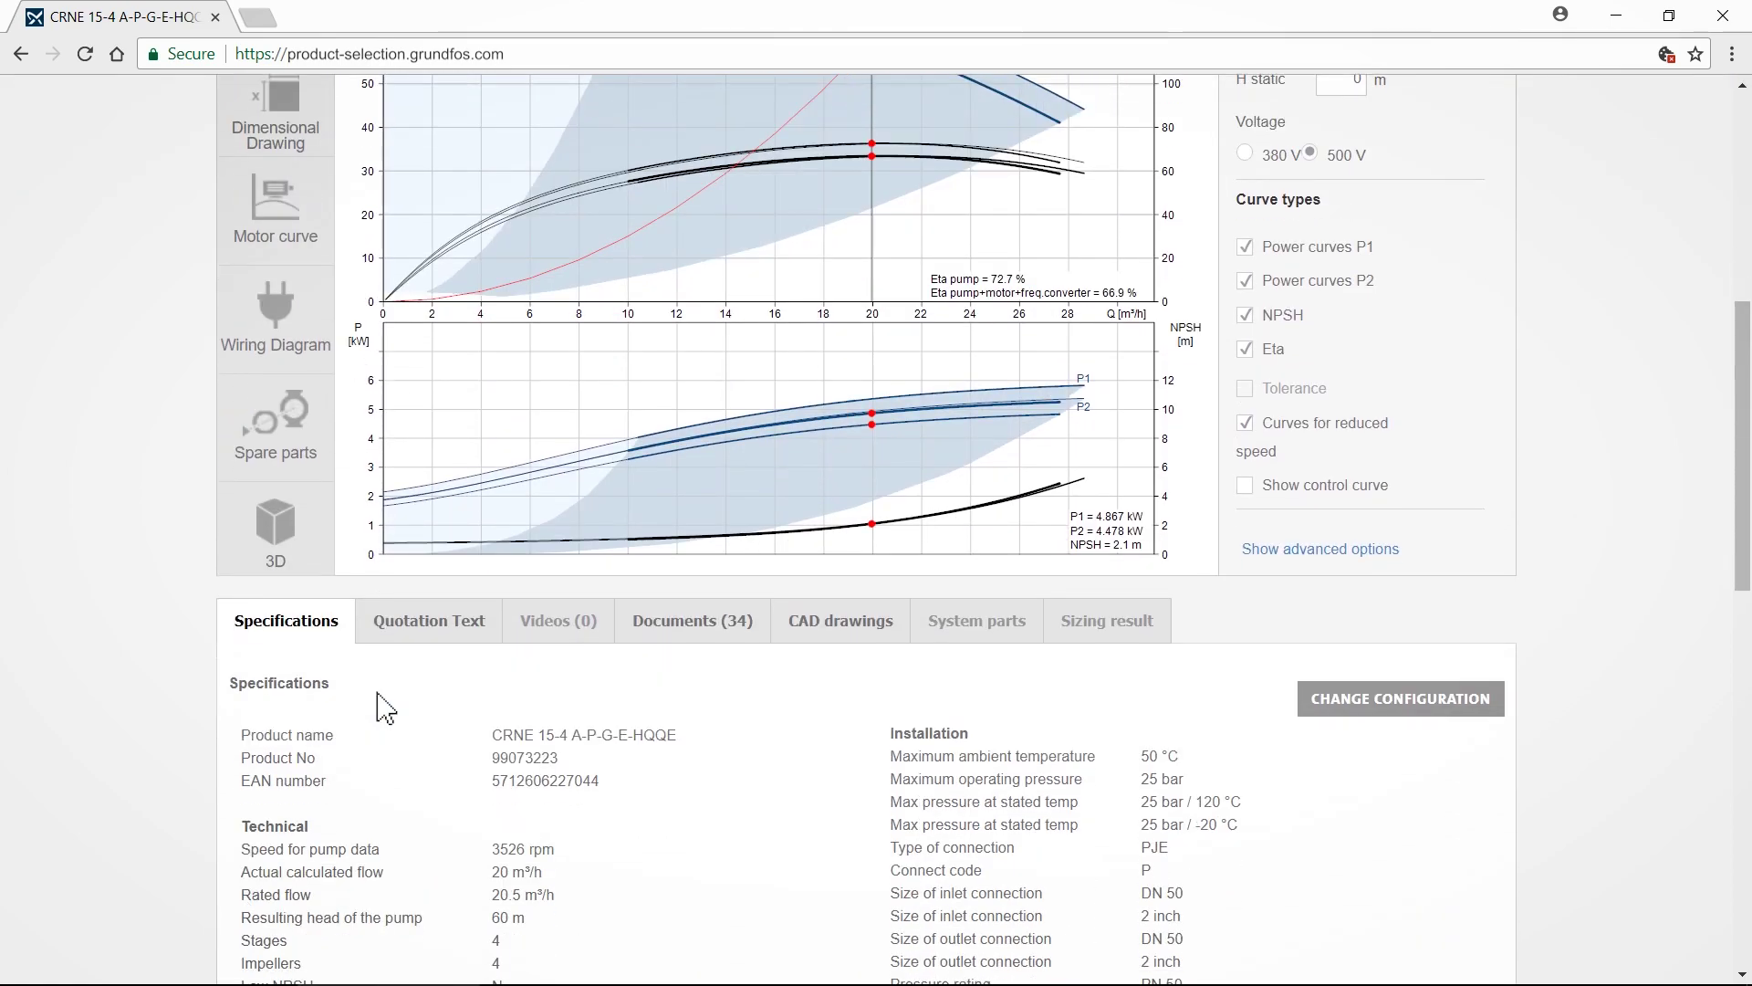
{"action": "scroll", "coordinate": [380, 705], "scroll_direction": "down", "scroll_amount": 2}
{"action": "scroll", "coordinate": [383, 707], "scroll_direction": "down", "scroll_amount": 2}
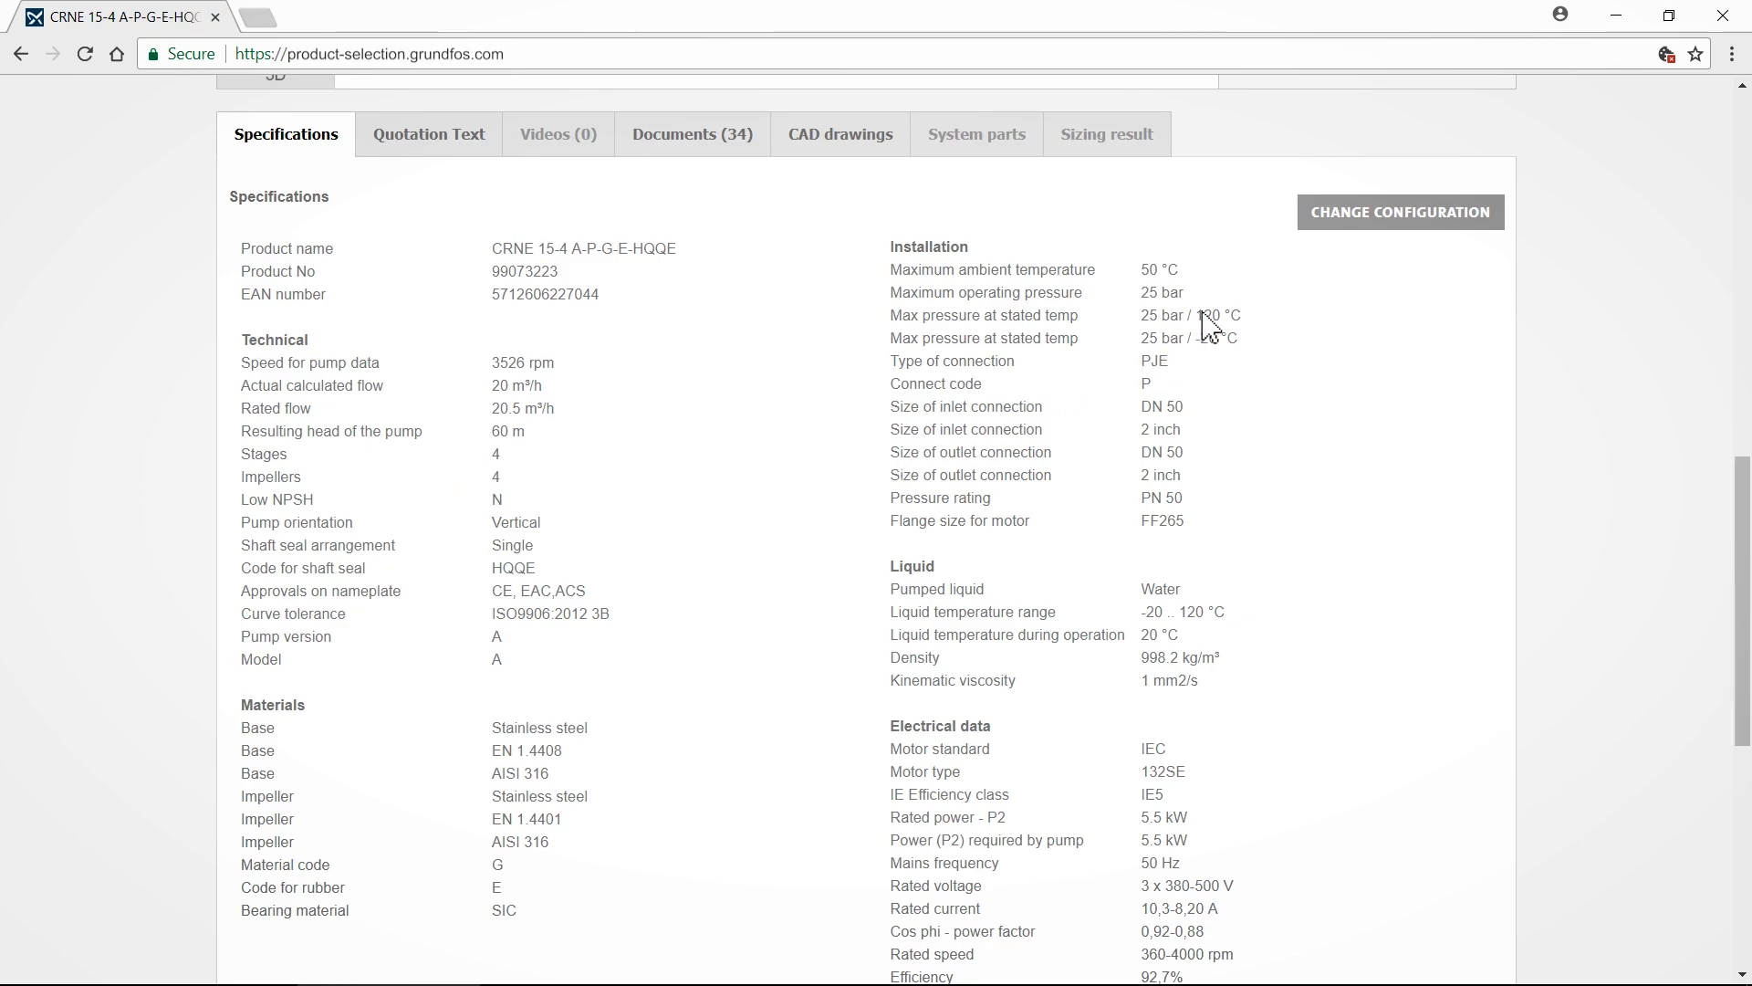
Step: Open Change Configuration from the CRNE 15-4 Specifications tab
{"action": "left_click", "coordinate": [1399, 213]}
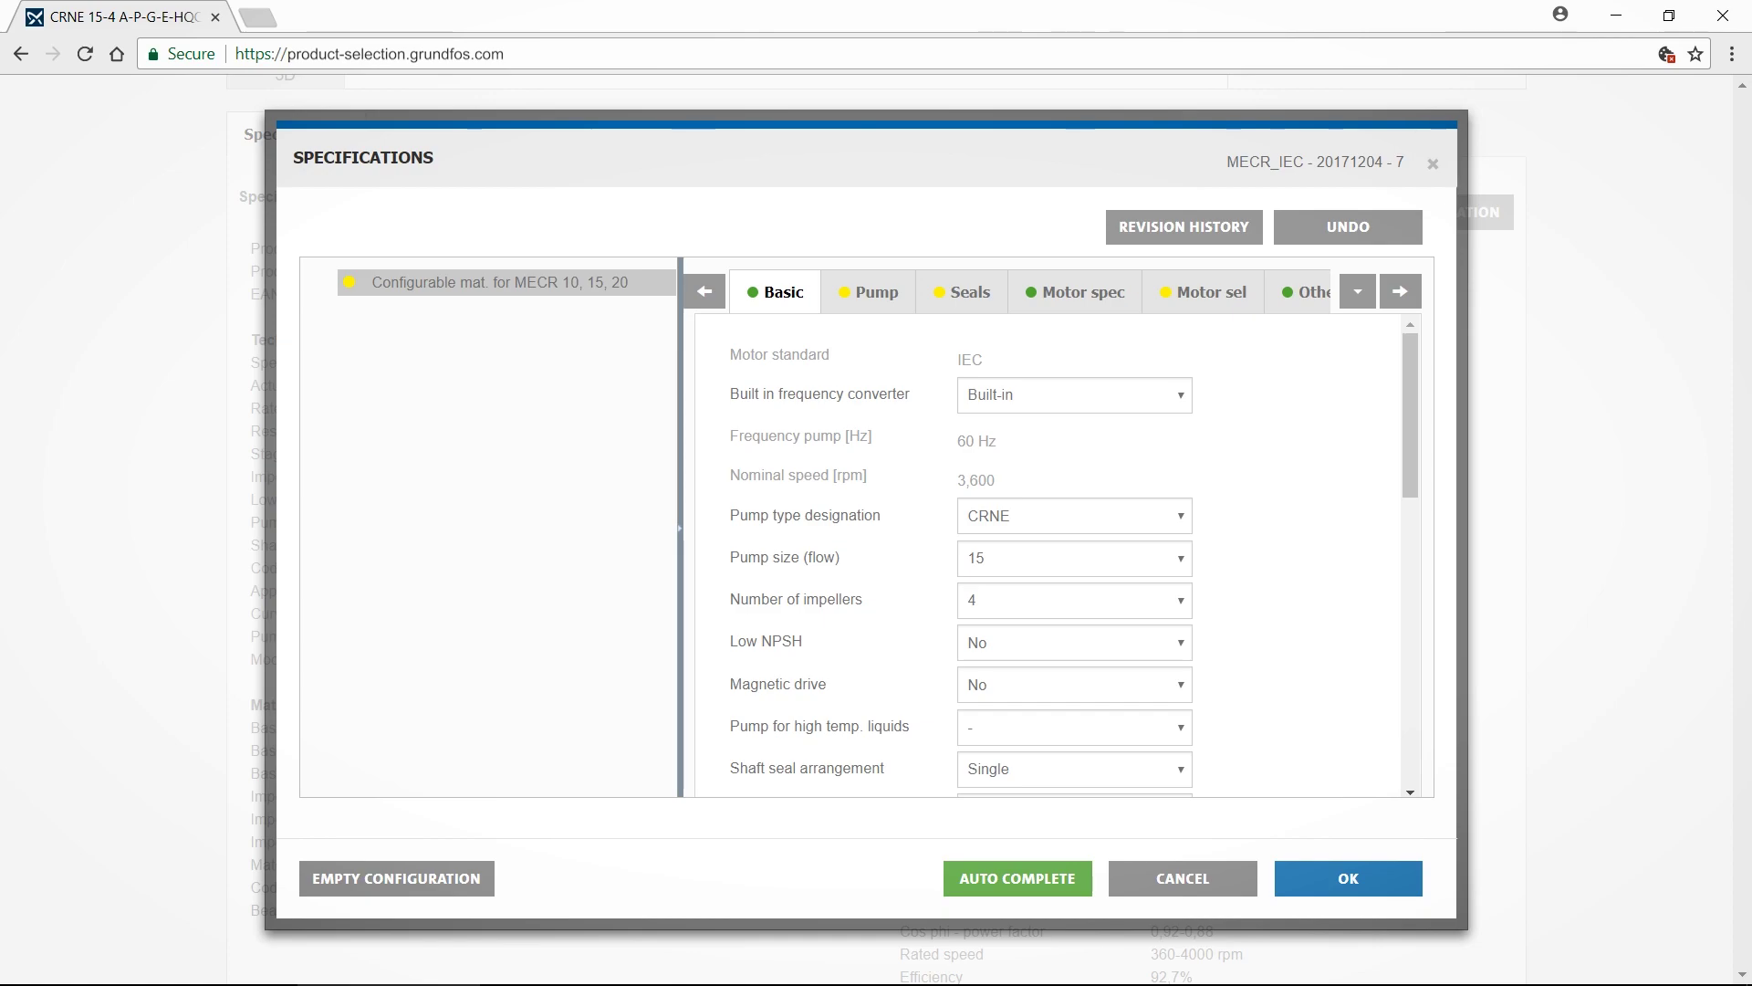
{"action": "scroll", "coordinate": [1048, 555], "scroll_direction": "down", "scroll_amount": 1}
Step: Set high-temperature liquids to Max. 150degC ACT w/EPDM and pump orientation to Horizontal
{"action": "left_click", "coordinate": [1076, 612]}
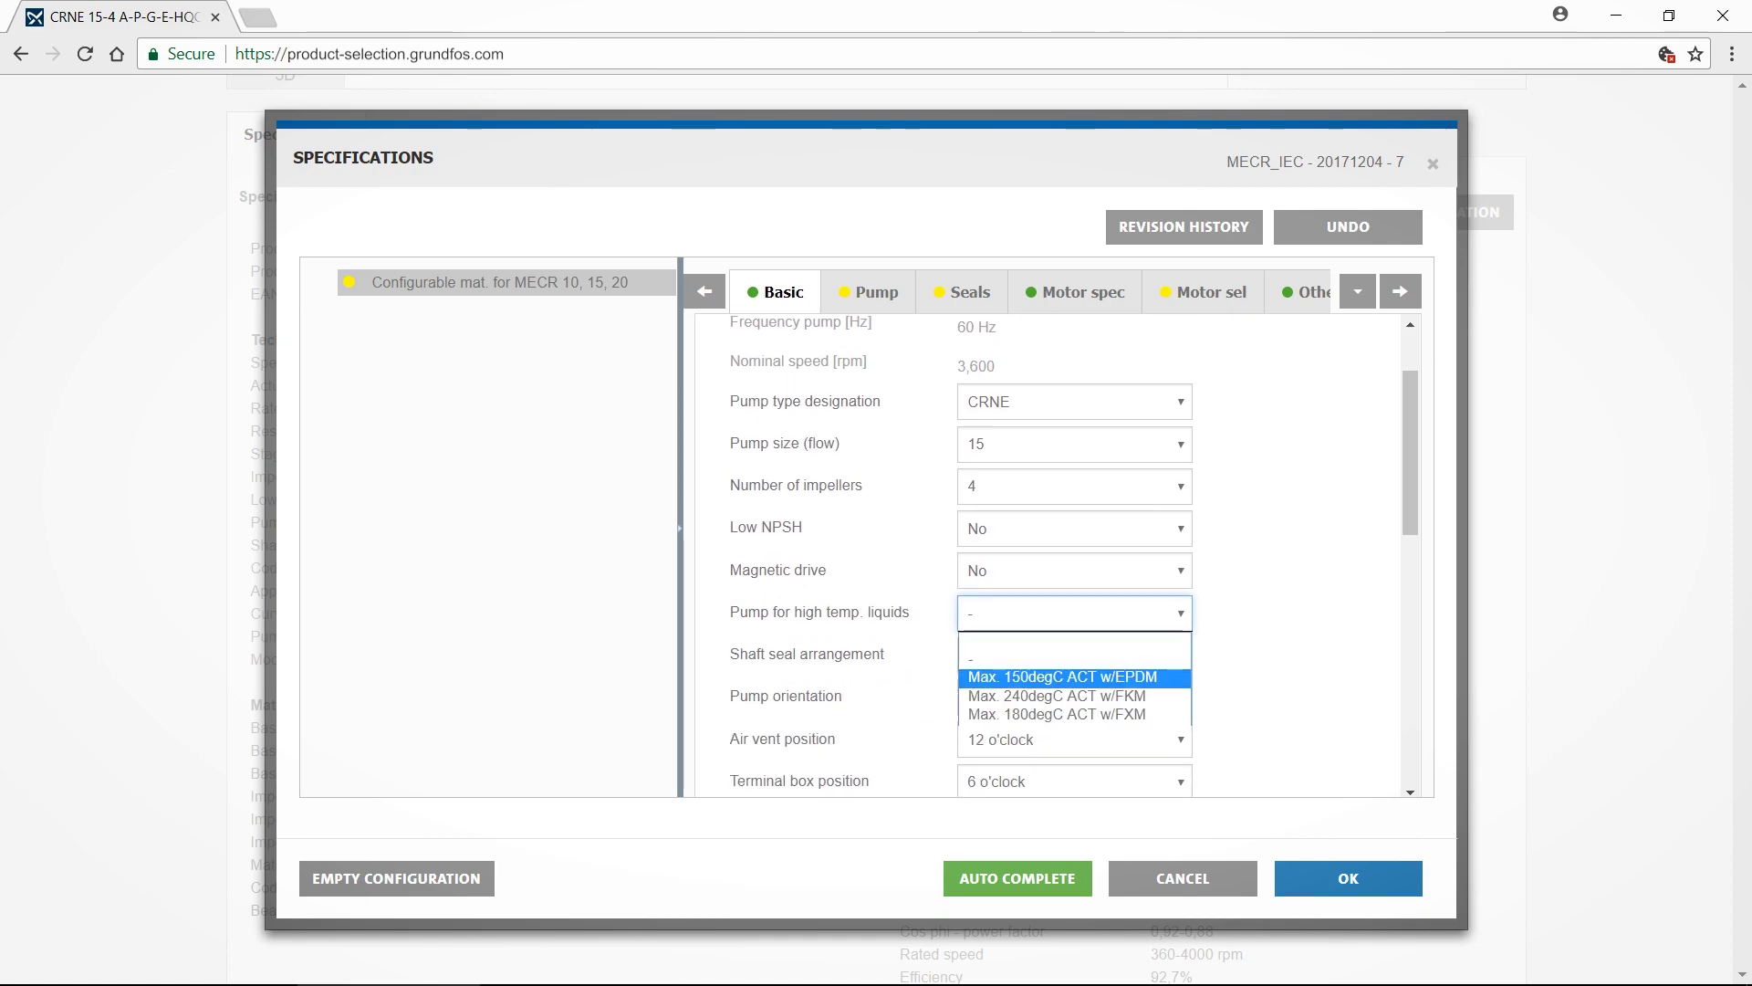
{"action": "left_click", "coordinate": [1080, 677]}
{"action": "scroll", "coordinate": [1080, 677], "scroll_direction": "down", "scroll_amount": 1}
{"action": "scroll", "coordinate": [1080, 677], "scroll_direction": "down", "scroll_amount": 2}
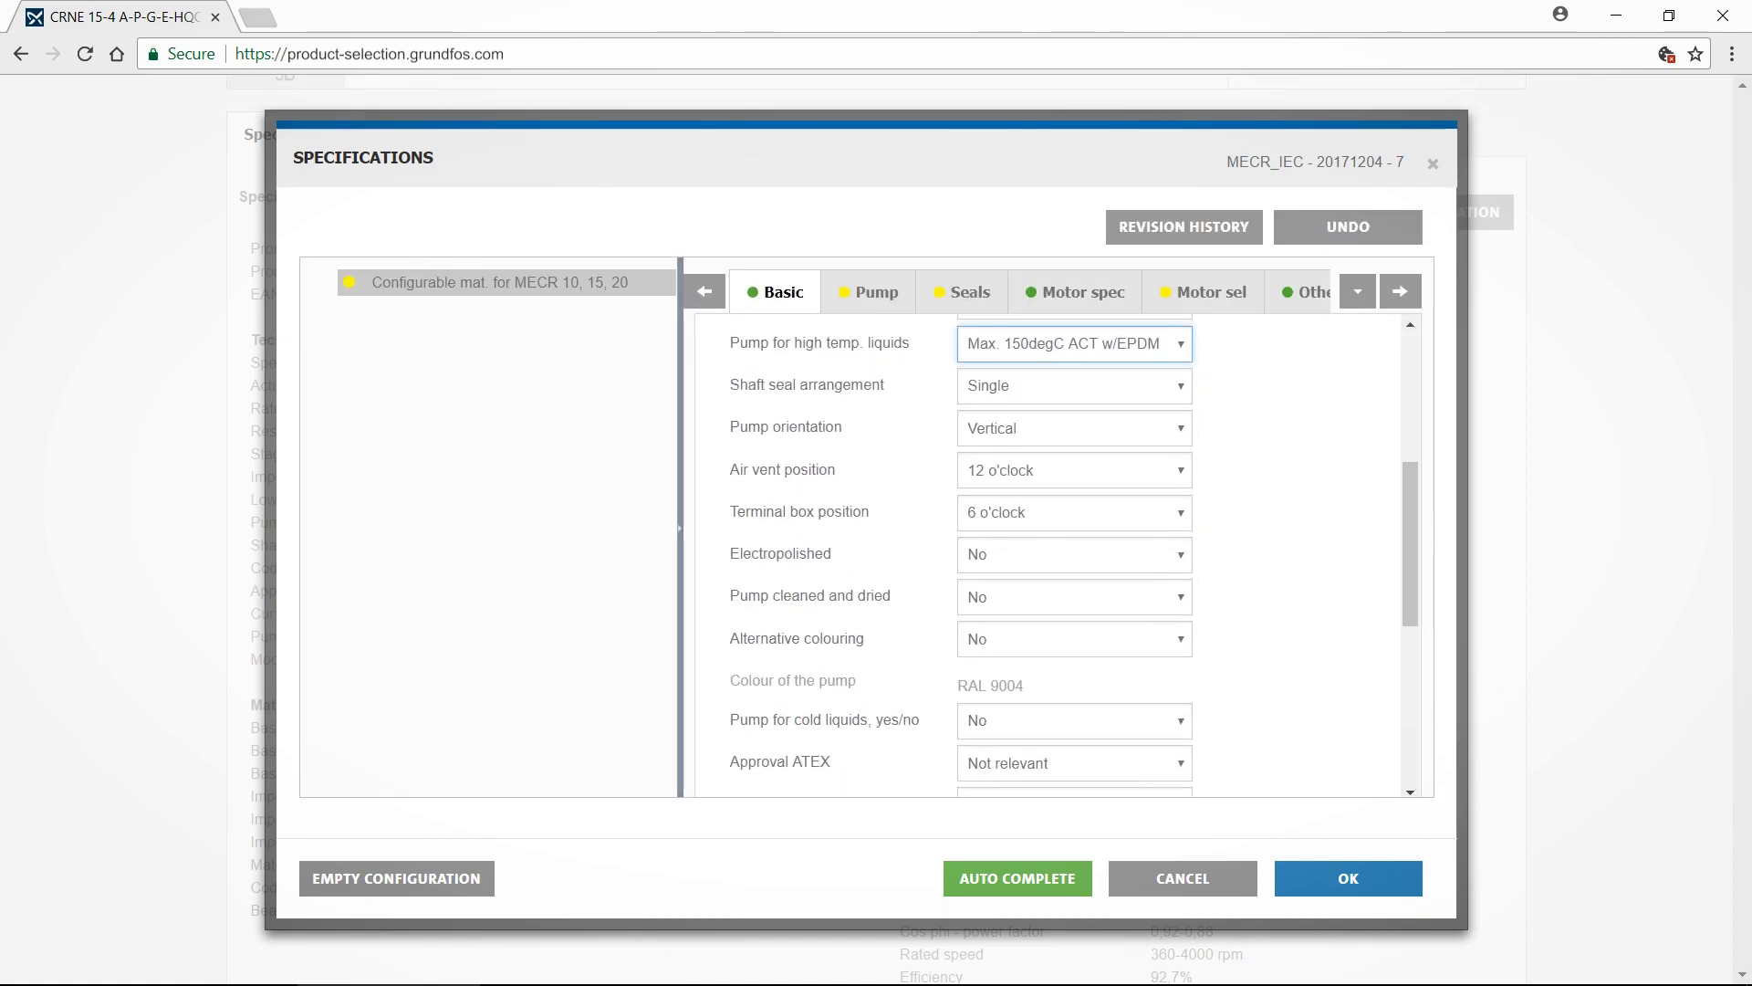
{"action": "left_click", "coordinate": [1074, 428]}
{"action": "left_click", "coordinate": [1001, 472]}
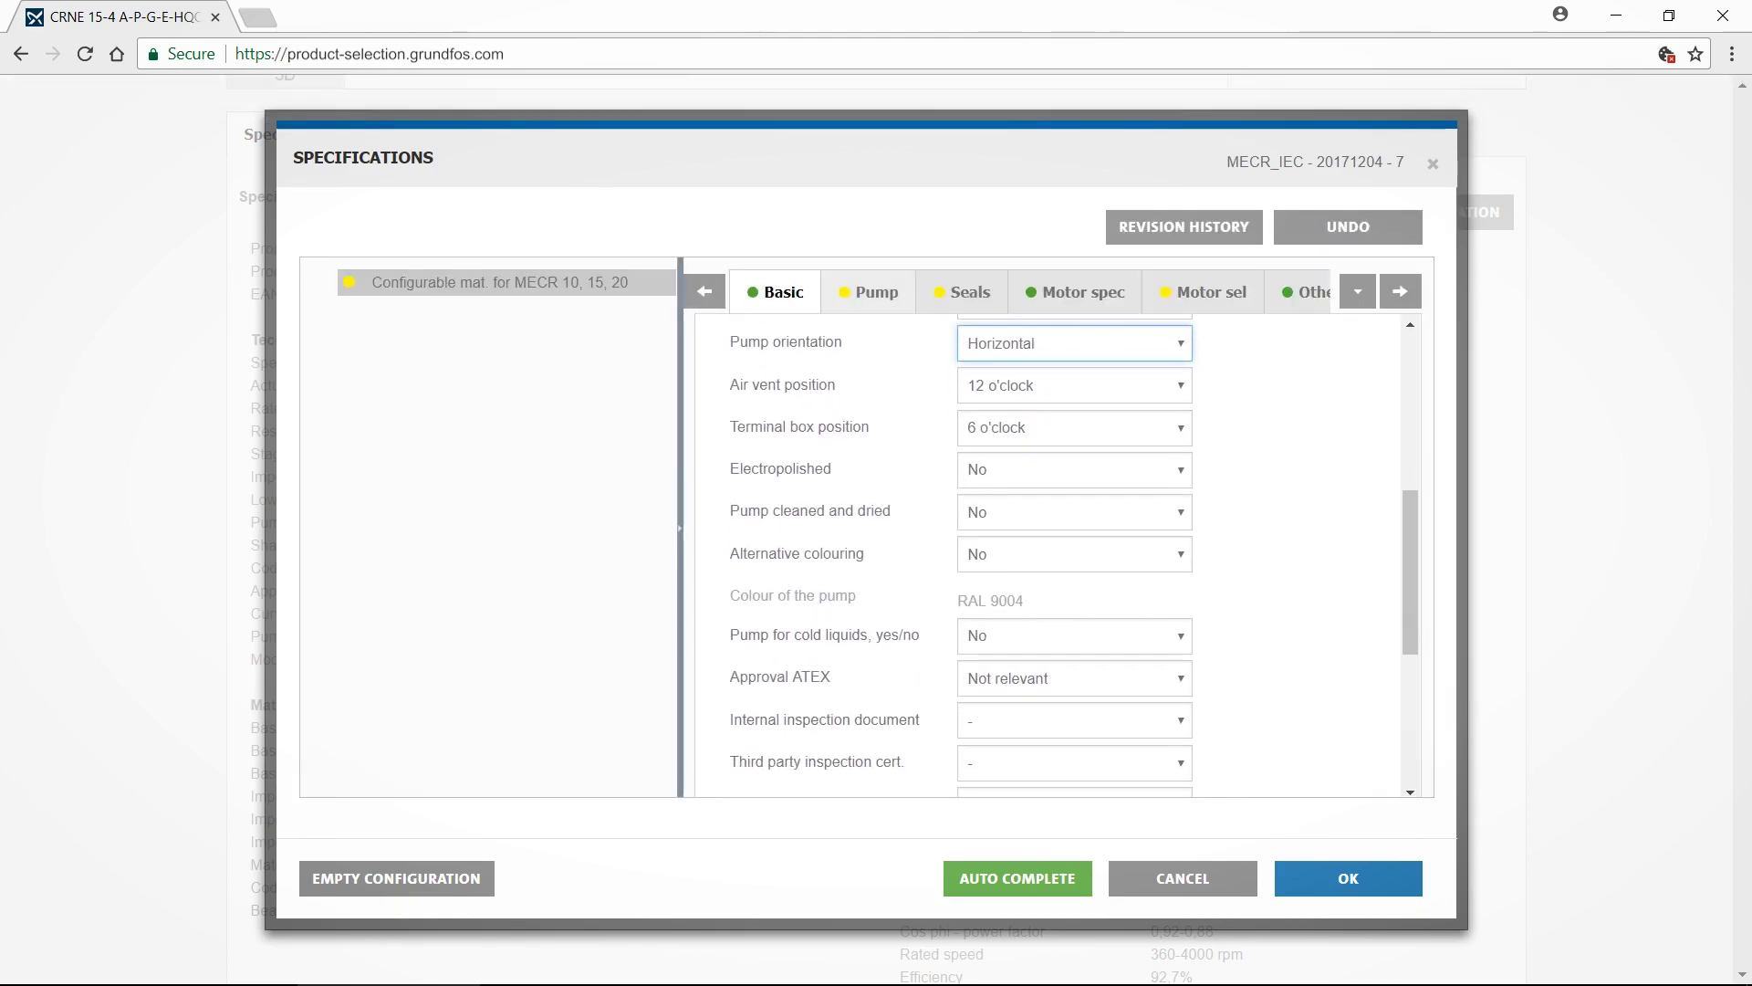
{"action": "left_click", "coordinate": [876, 292]}
Step: Choose PJE coupling pipe connections and Q, SiC stationary and rotating seal faces
{"action": "left_click", "coordinate": [1074, 355]}
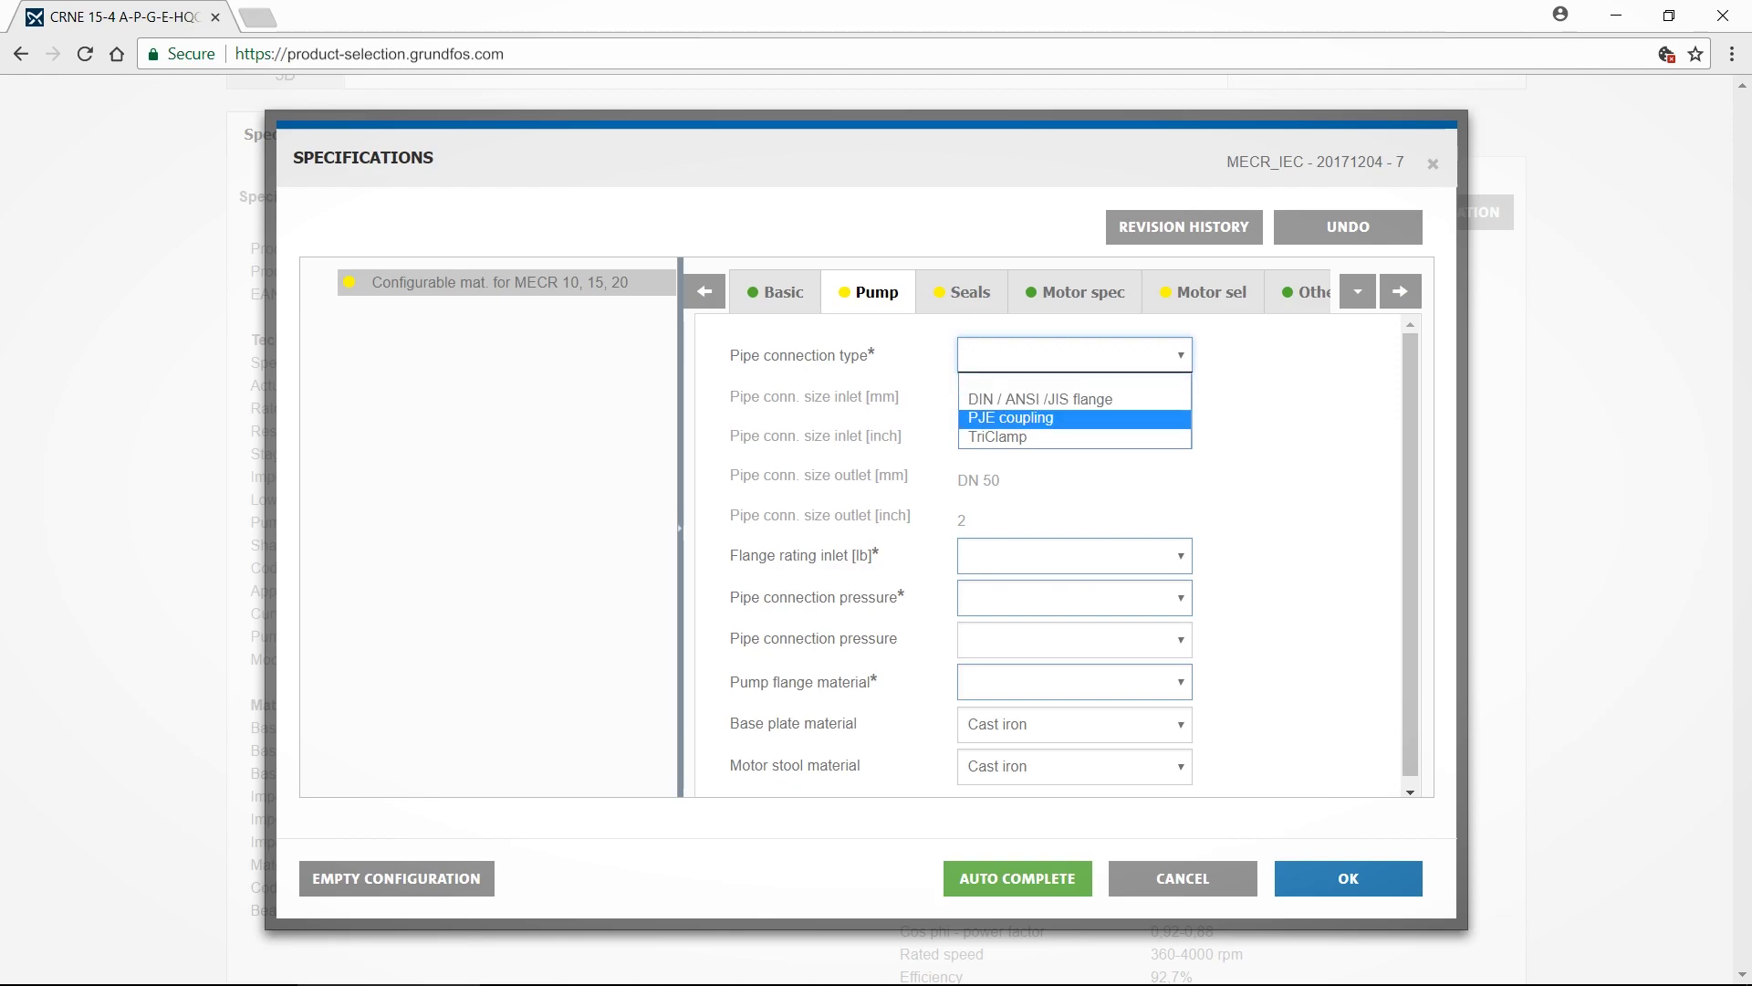
{"action": "left_click", "coordinate": [1009, 417]}
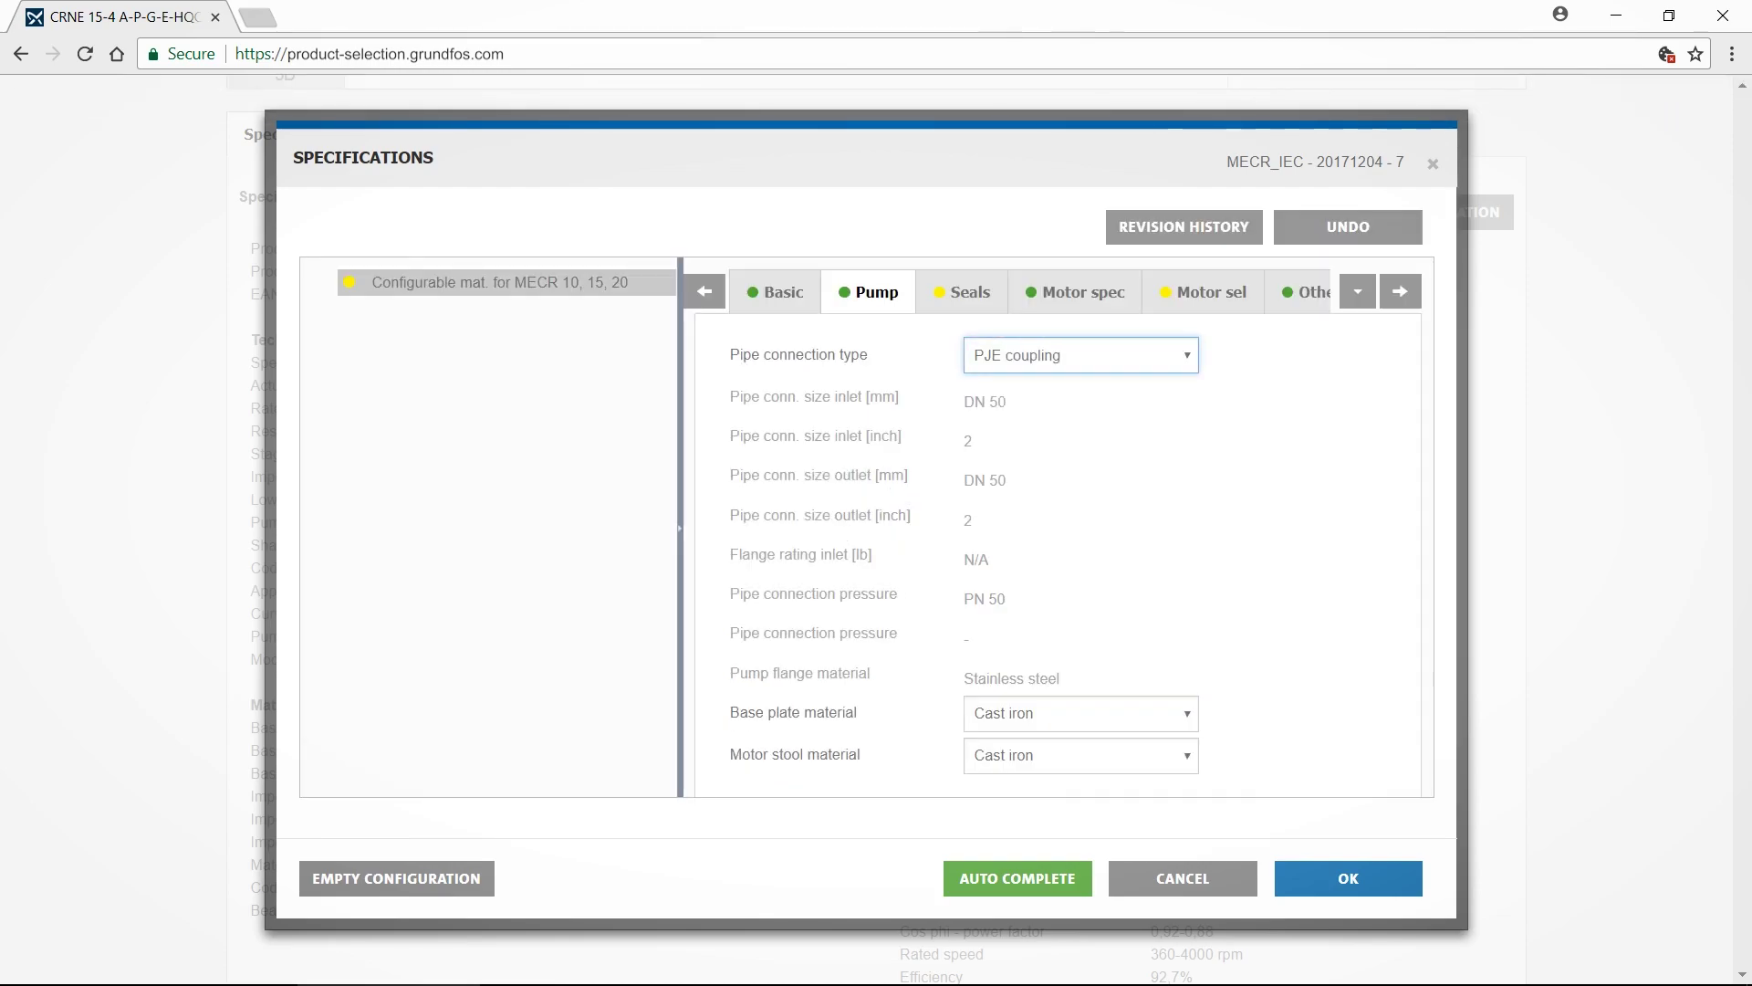
{"action": "left_click", "coordinate": [970, 292]}
{"action": "left_click", "coordinate": [1079, 394]}
{"action": "left_click", "coordinate": [1013, 438]}
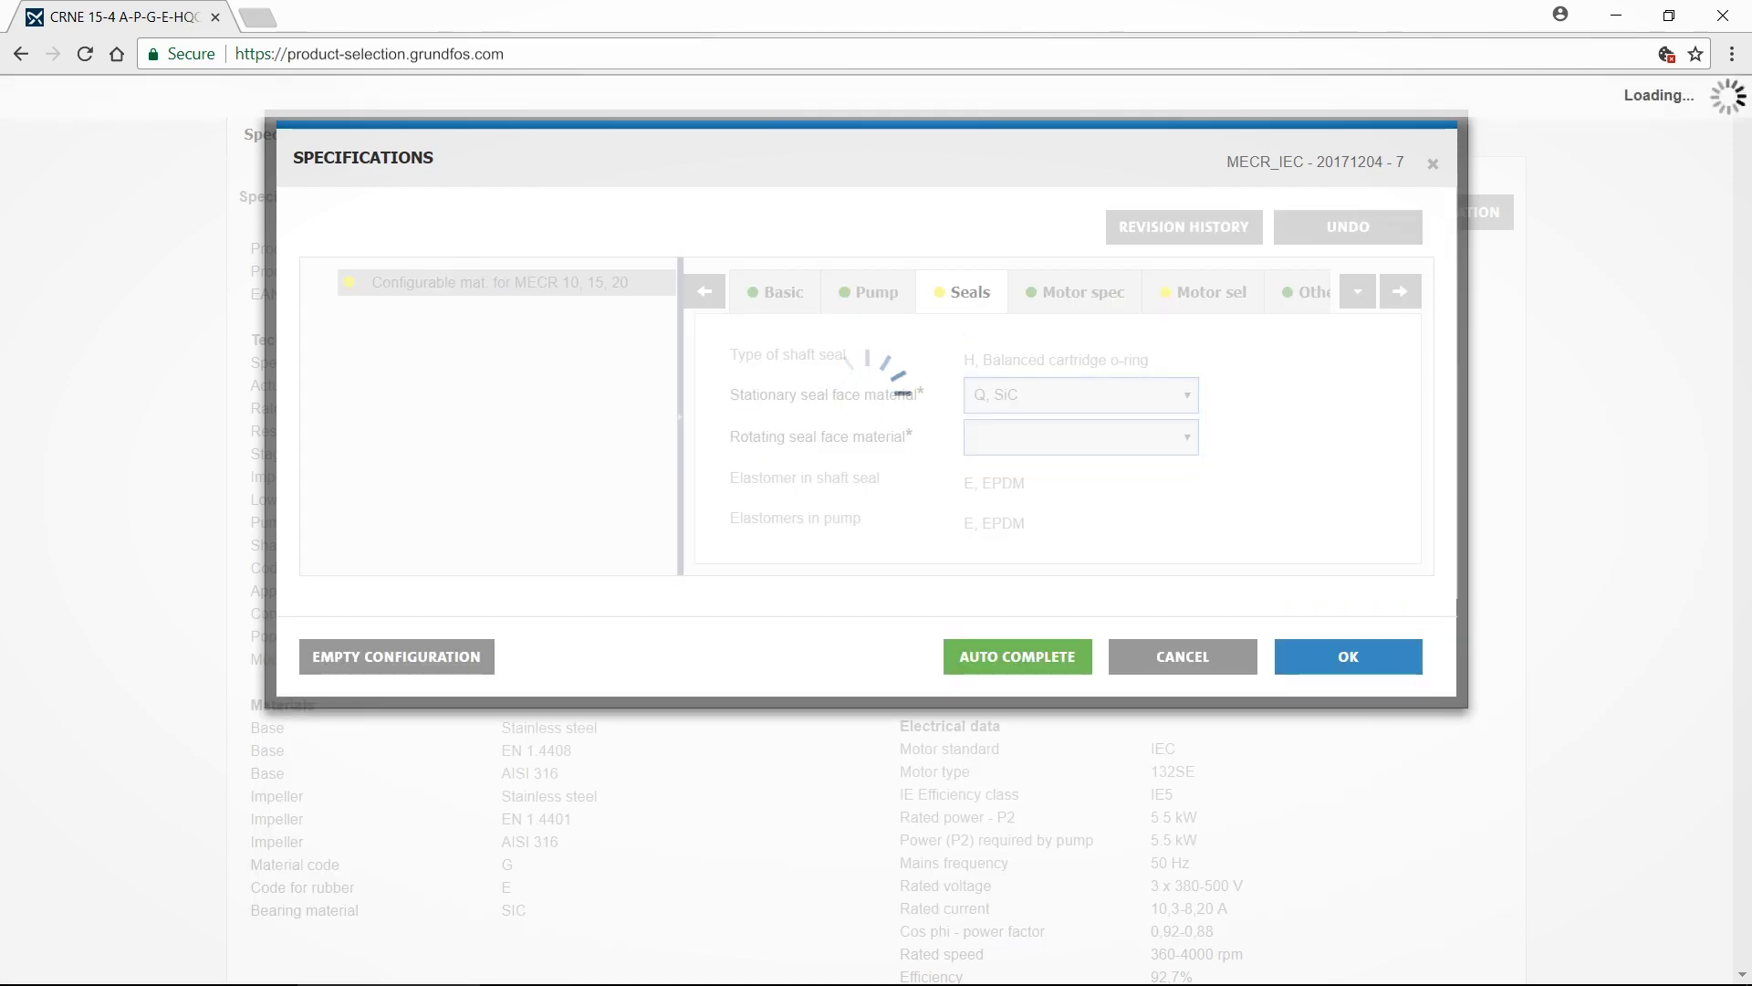
{"action": "left_click", "coordinate": [1080, 435]}
{"action": "left_click", "coordinate": [1013, 494]}
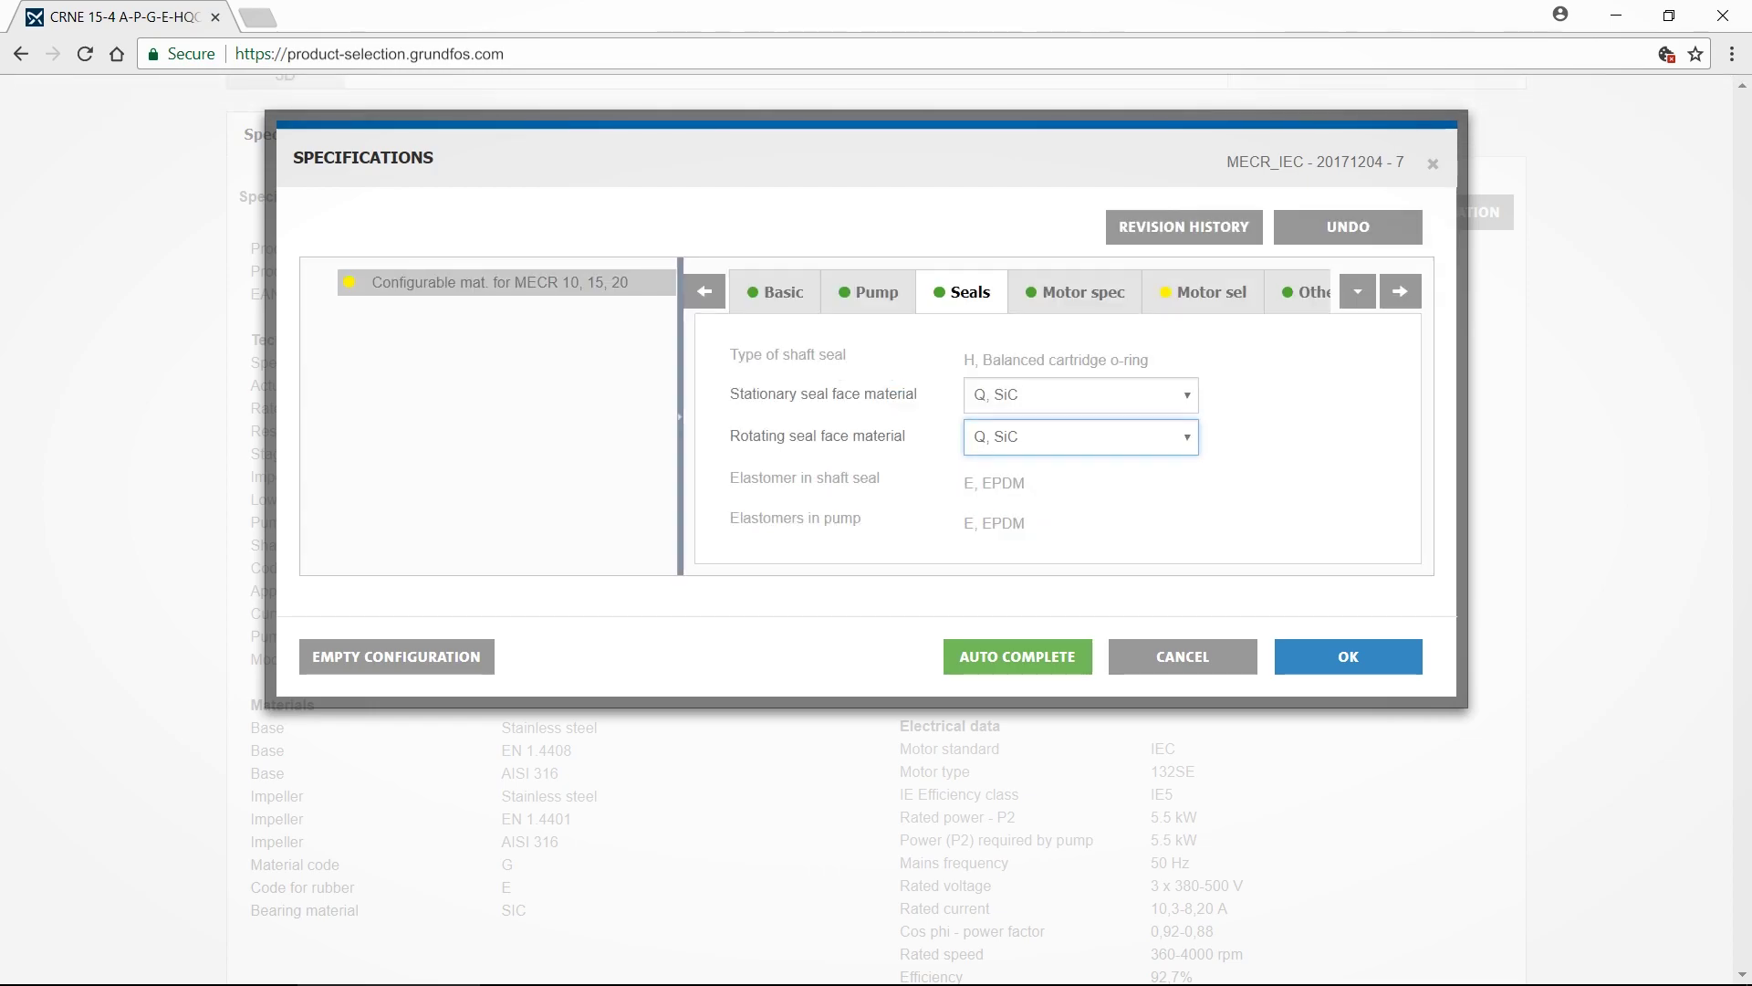
Step: Add a 0-10 bar pressure sensor and select motor product number 98971088
{"action": "left_click", "coordinate": [1075, 292]}
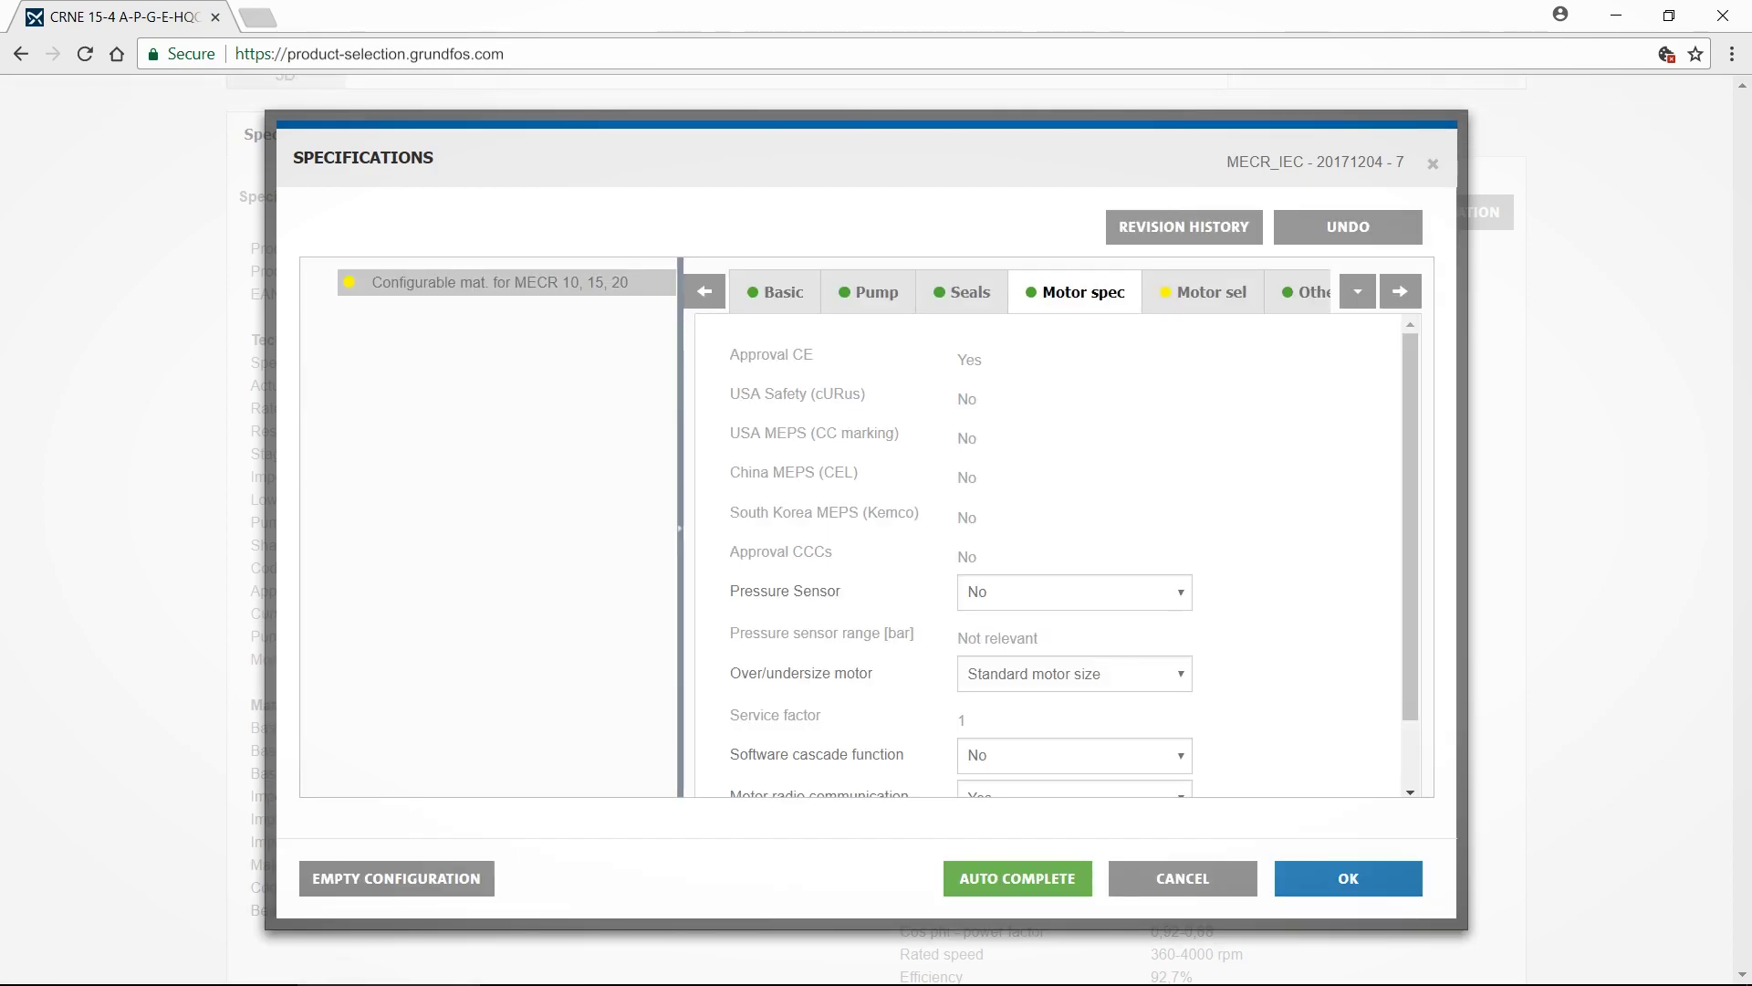
{"action": "left_click", "coordinate": [1075, 591]}
{"action": "left_click", "coordinate": [1014, 650]}
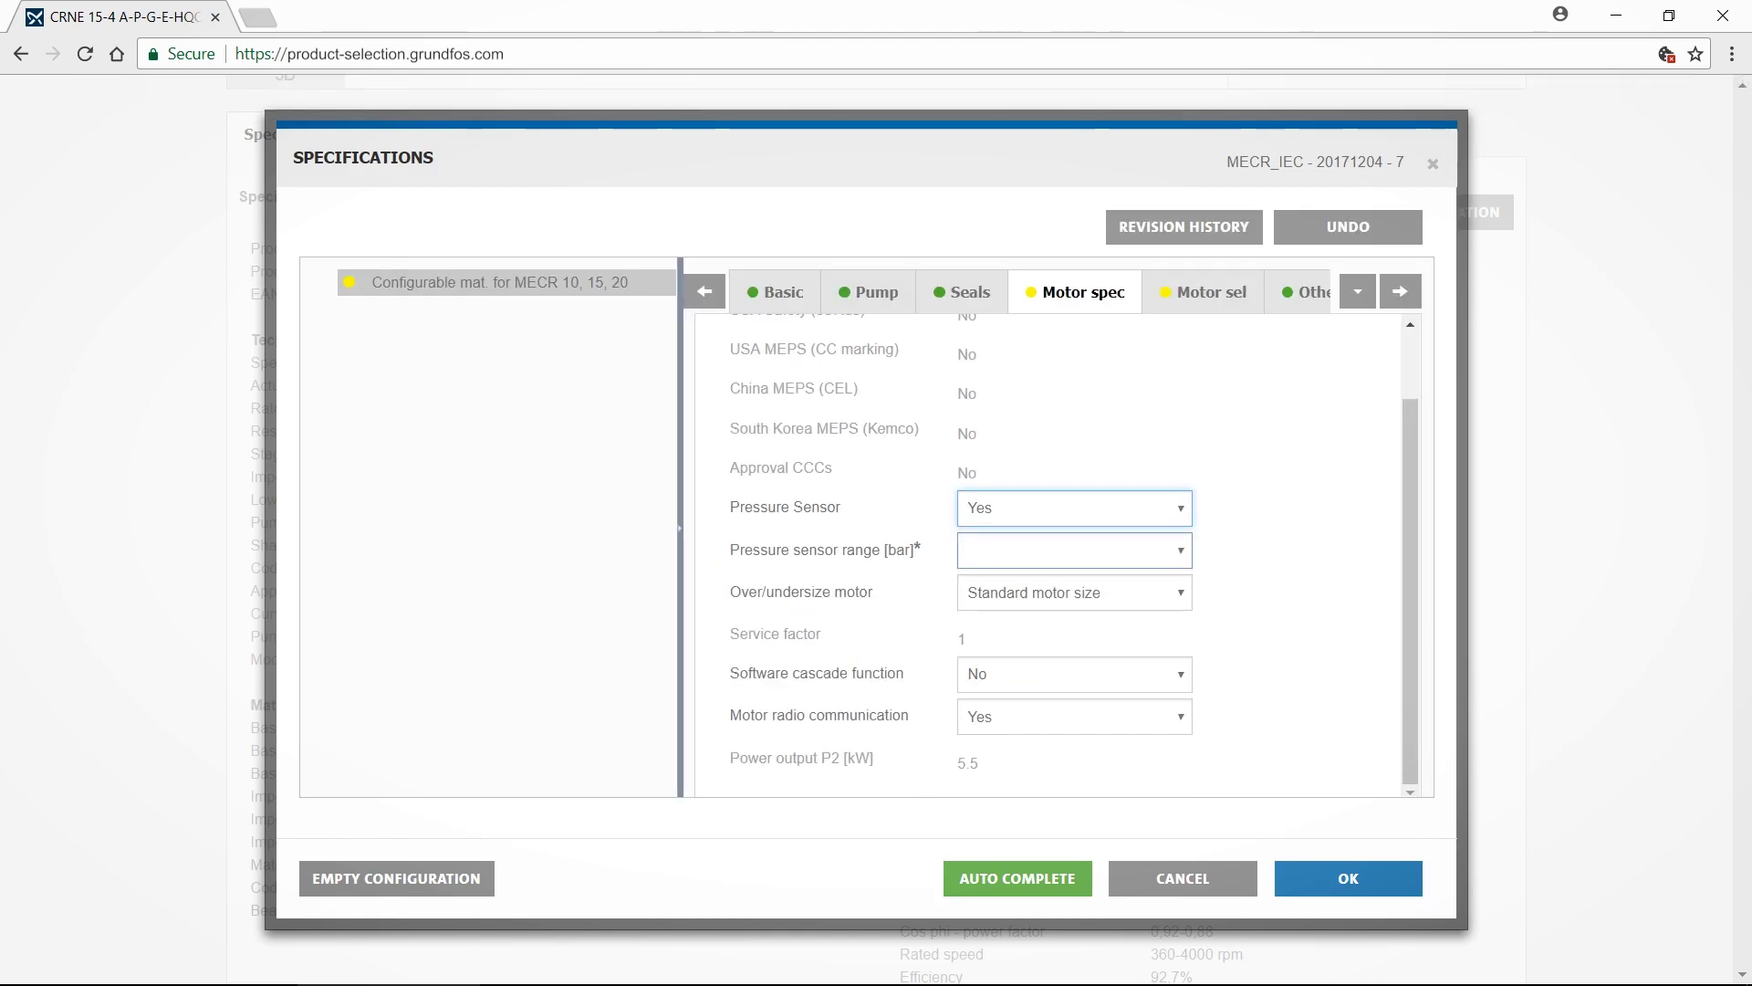
{"action": "left_click", "coordinate": [1075, 549]}
{"action": "left_click", "coordinate": [1040, 632]}
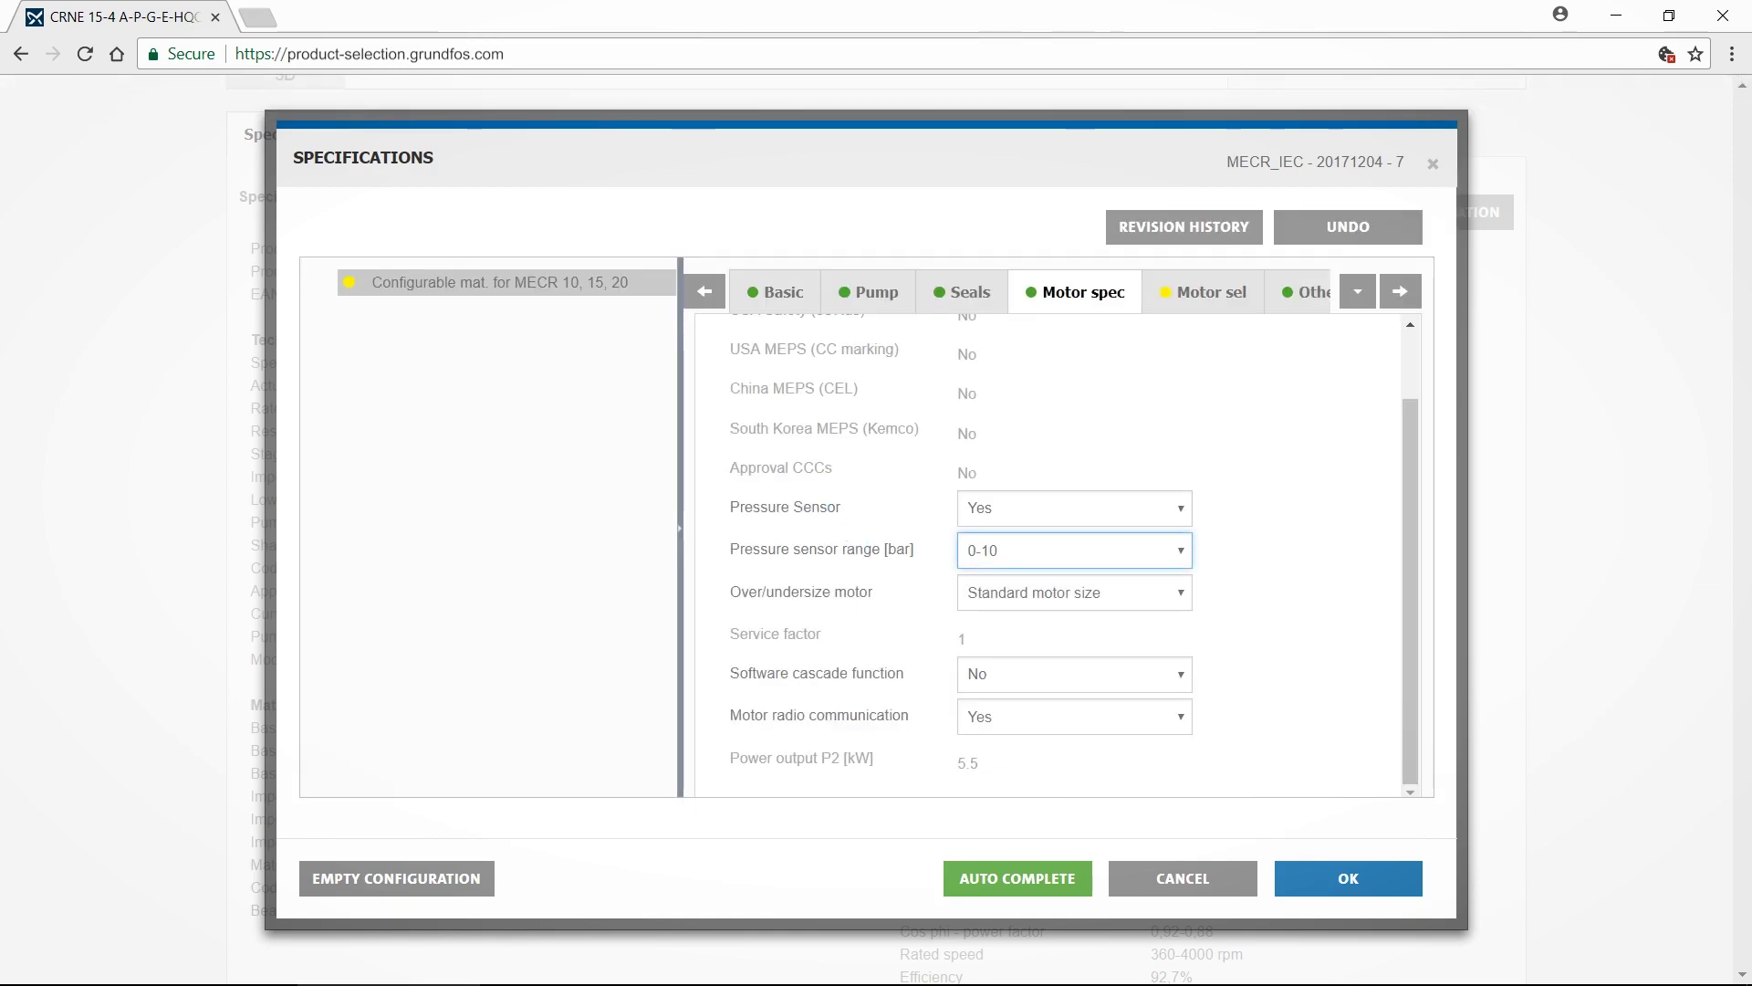
{"action": "left_click", "coordinate": [1205, 292]}
{"action": "left_click", "coordinate": [1081, 710]}
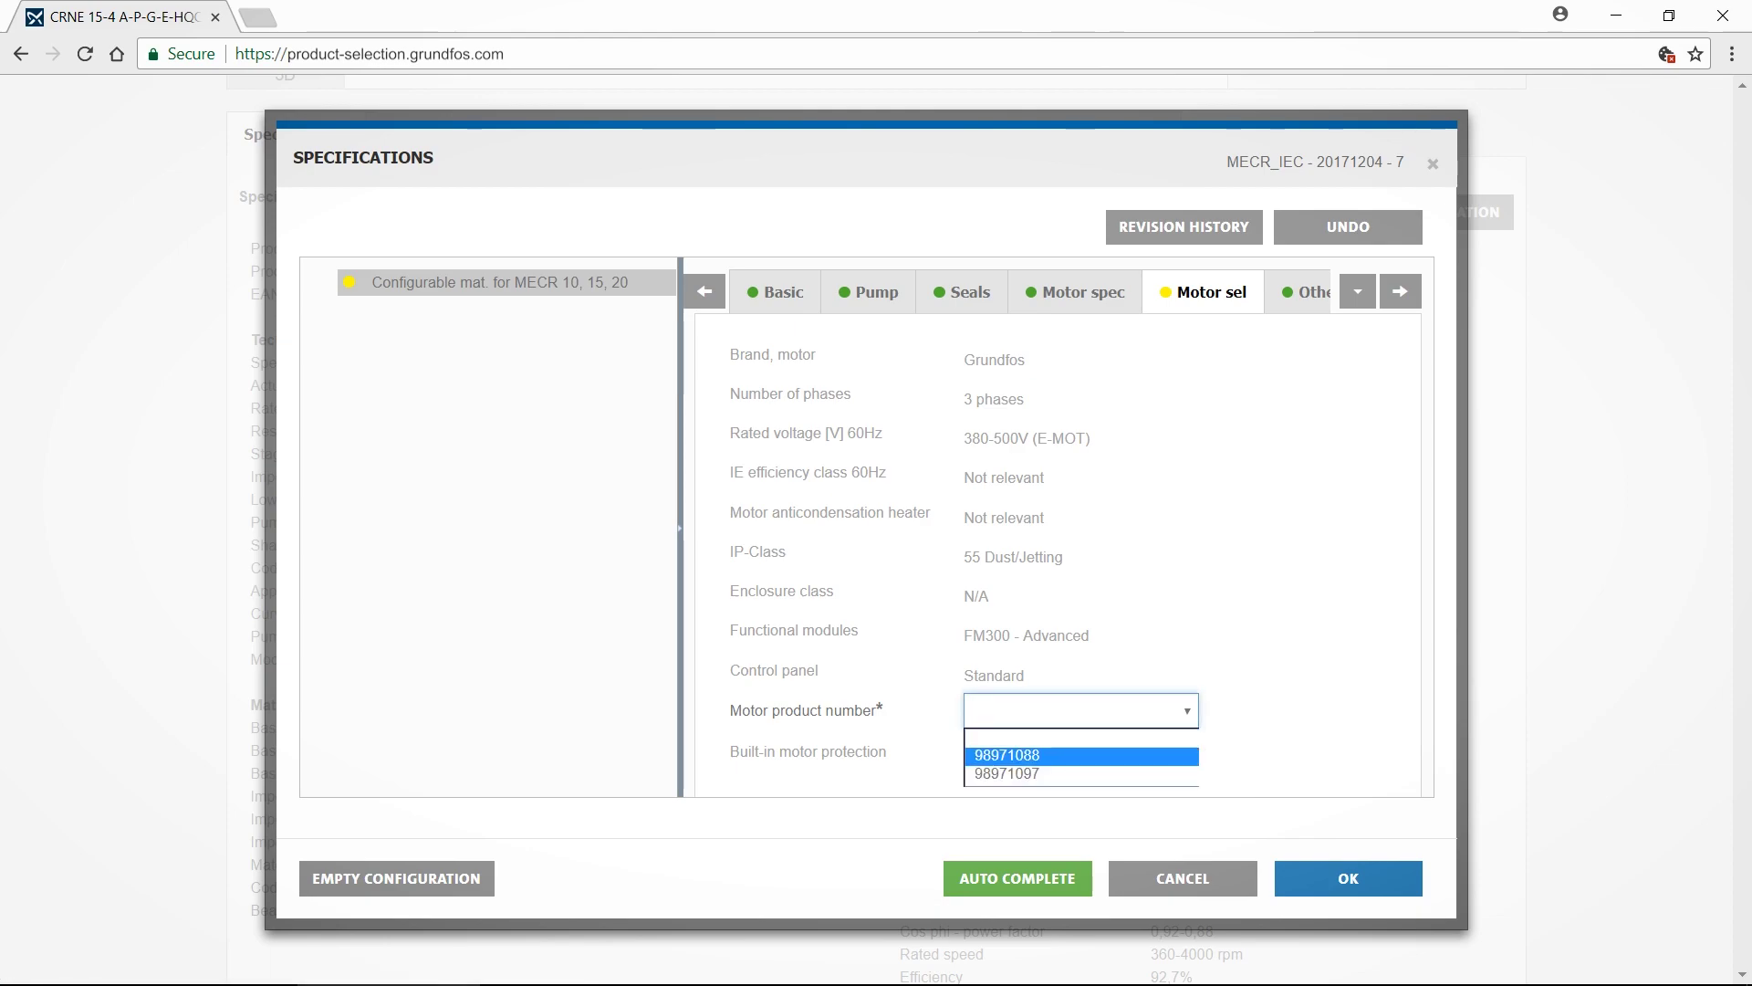
{"action": "left_click", "coordinate": [1040, 750]}
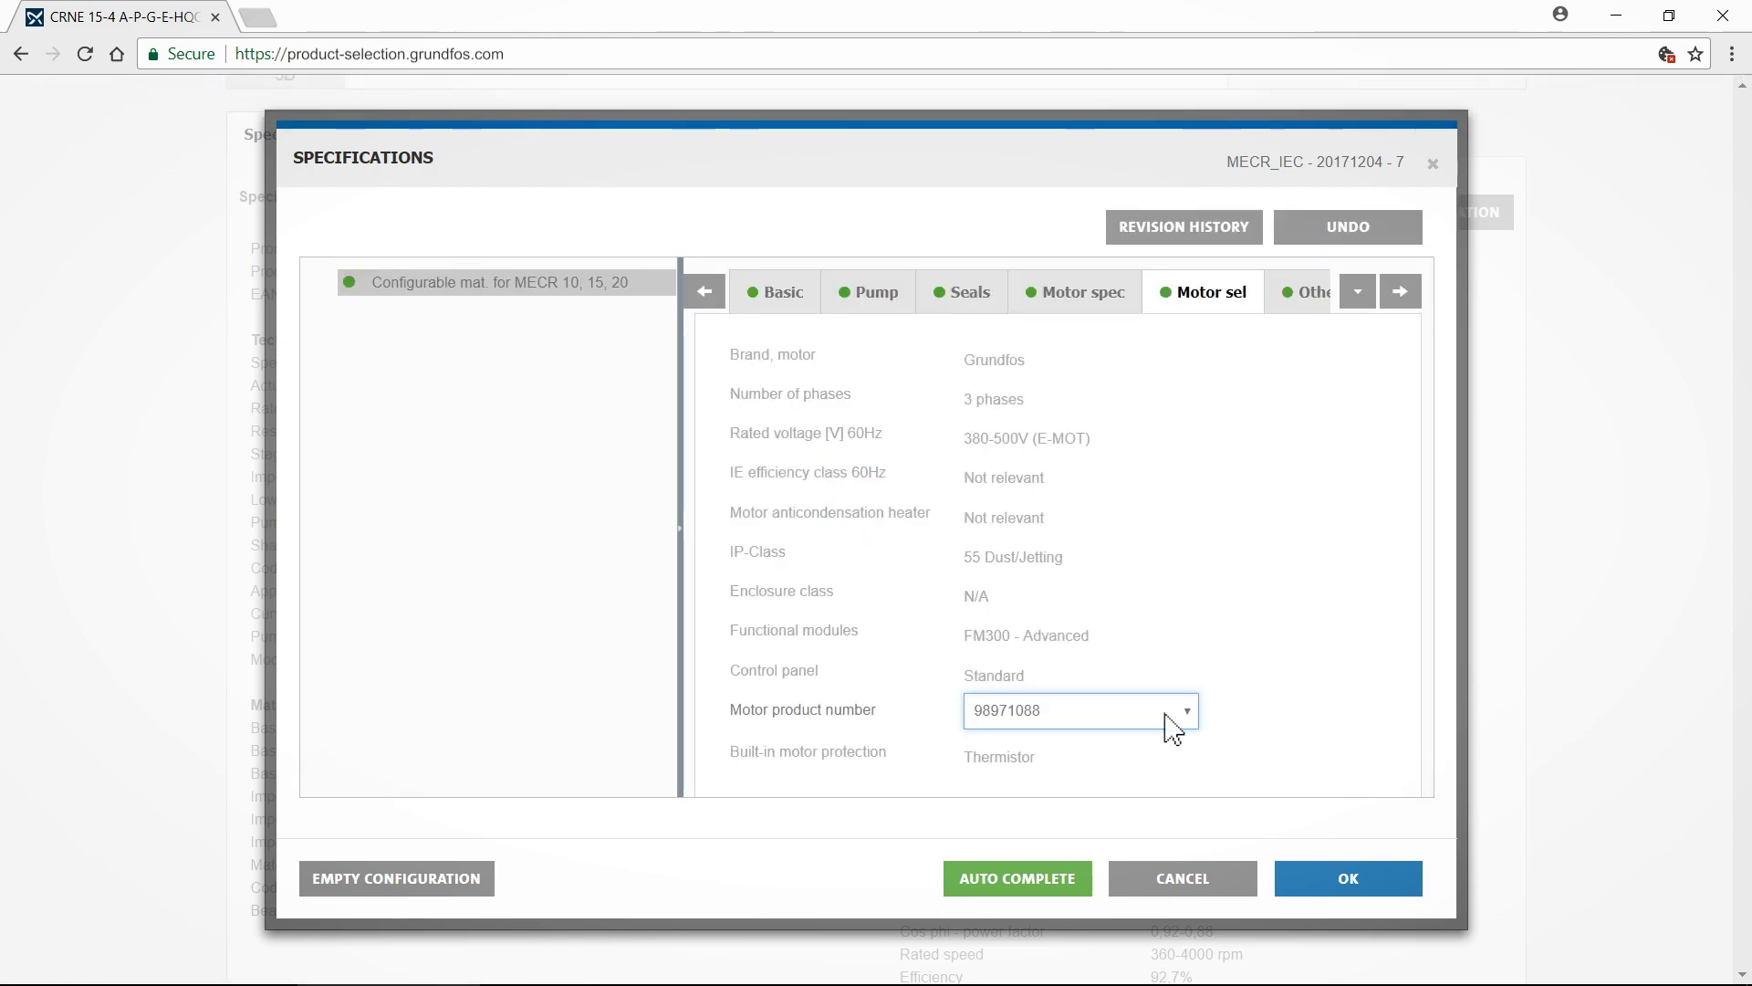
Step: Accept the new specifications and changed product, then show the configured pump's product photo
{"action": "left_click", "coordinate": [1349, 882]}
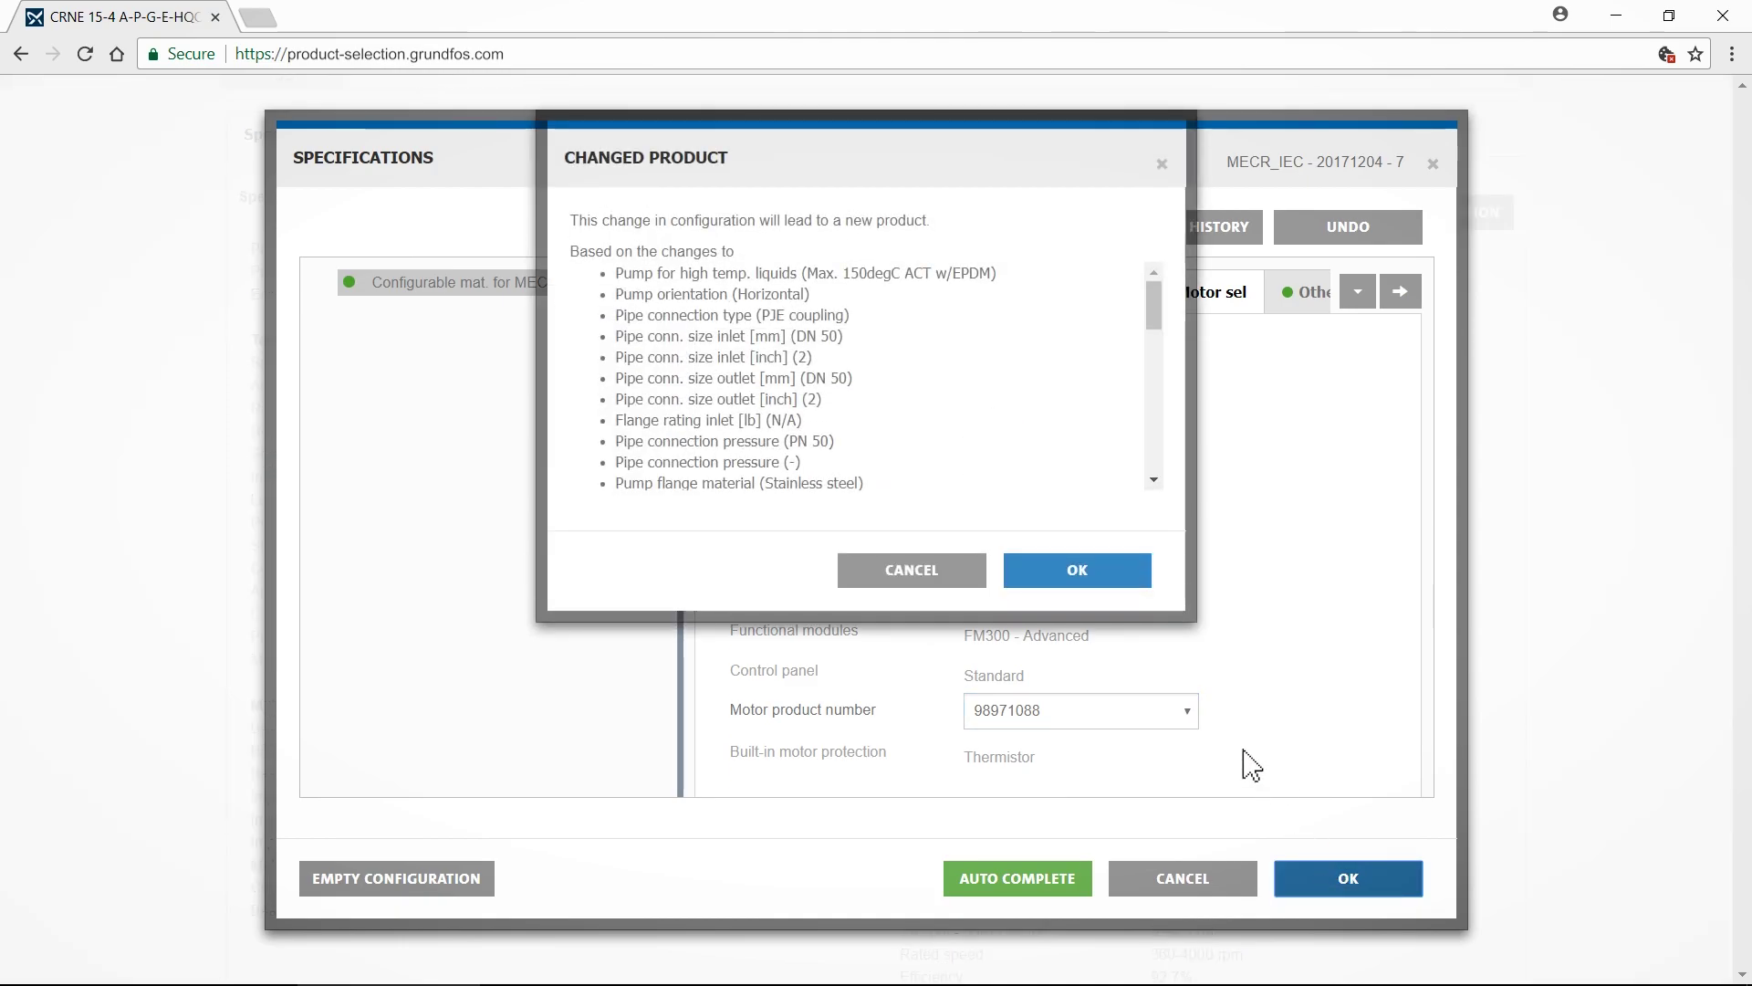
{"action": "left_click", "coordinate": [1107, 580]}
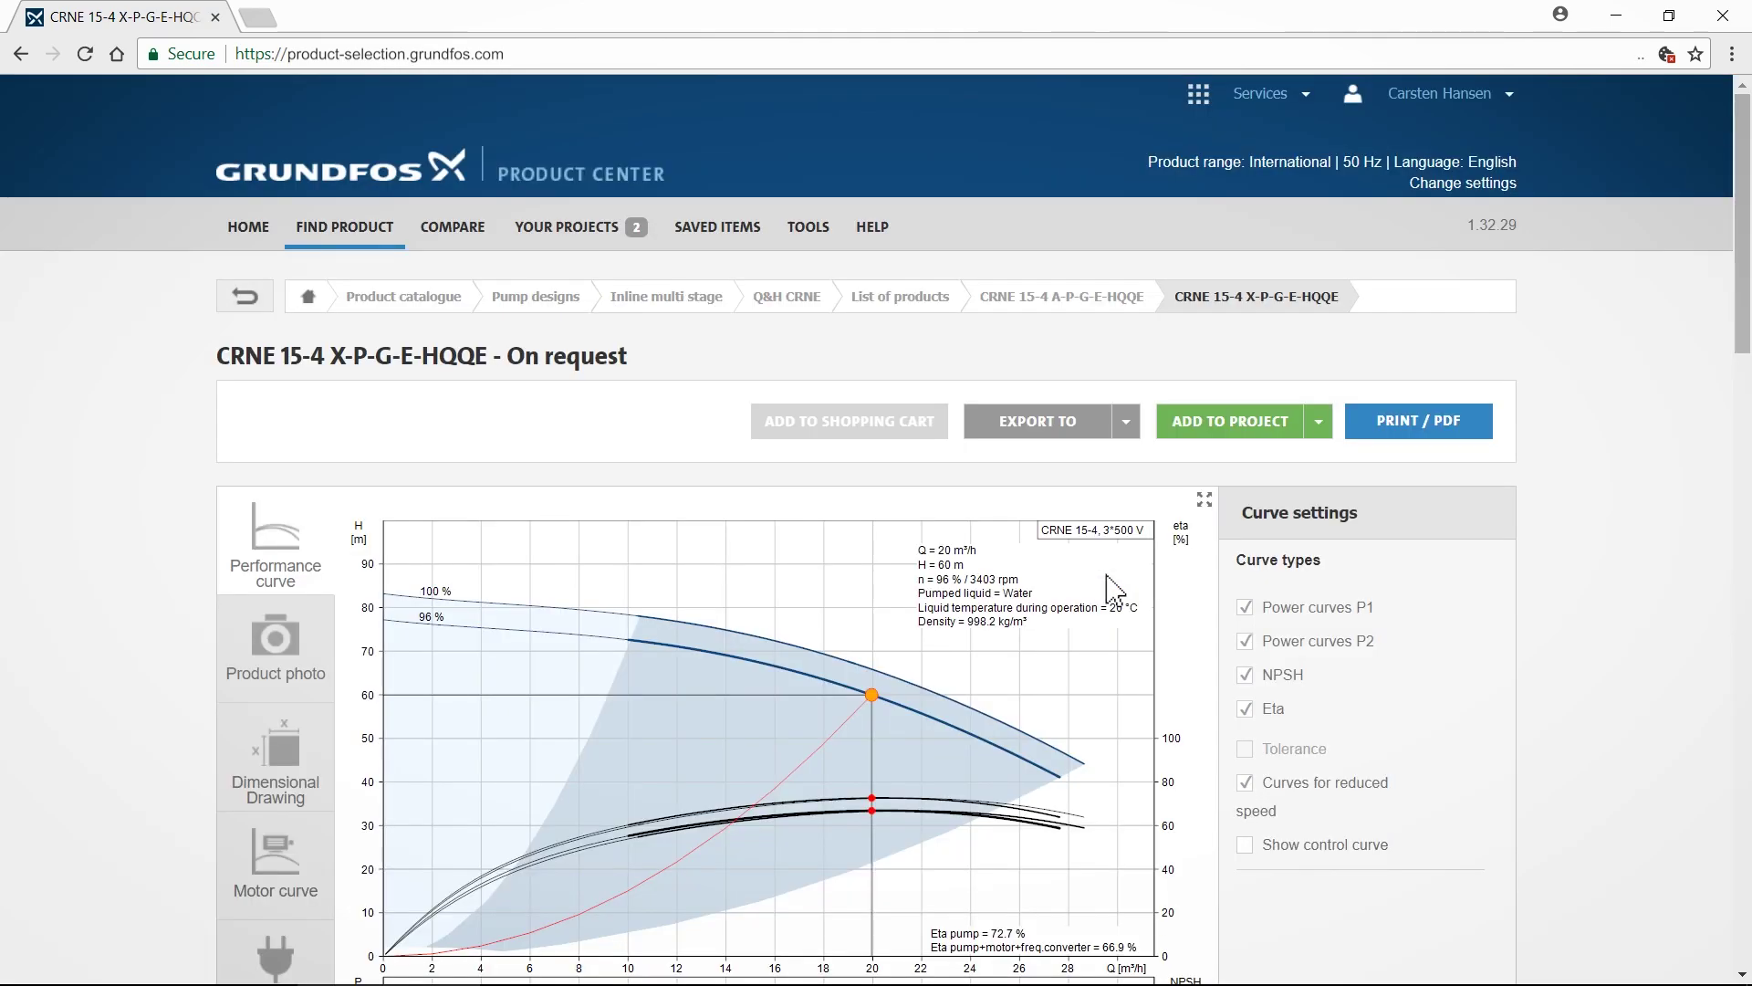
{"action": "scroll", "coordinate": [1113, 589], "scroll_direction": "down", "scroll_amount": 2}
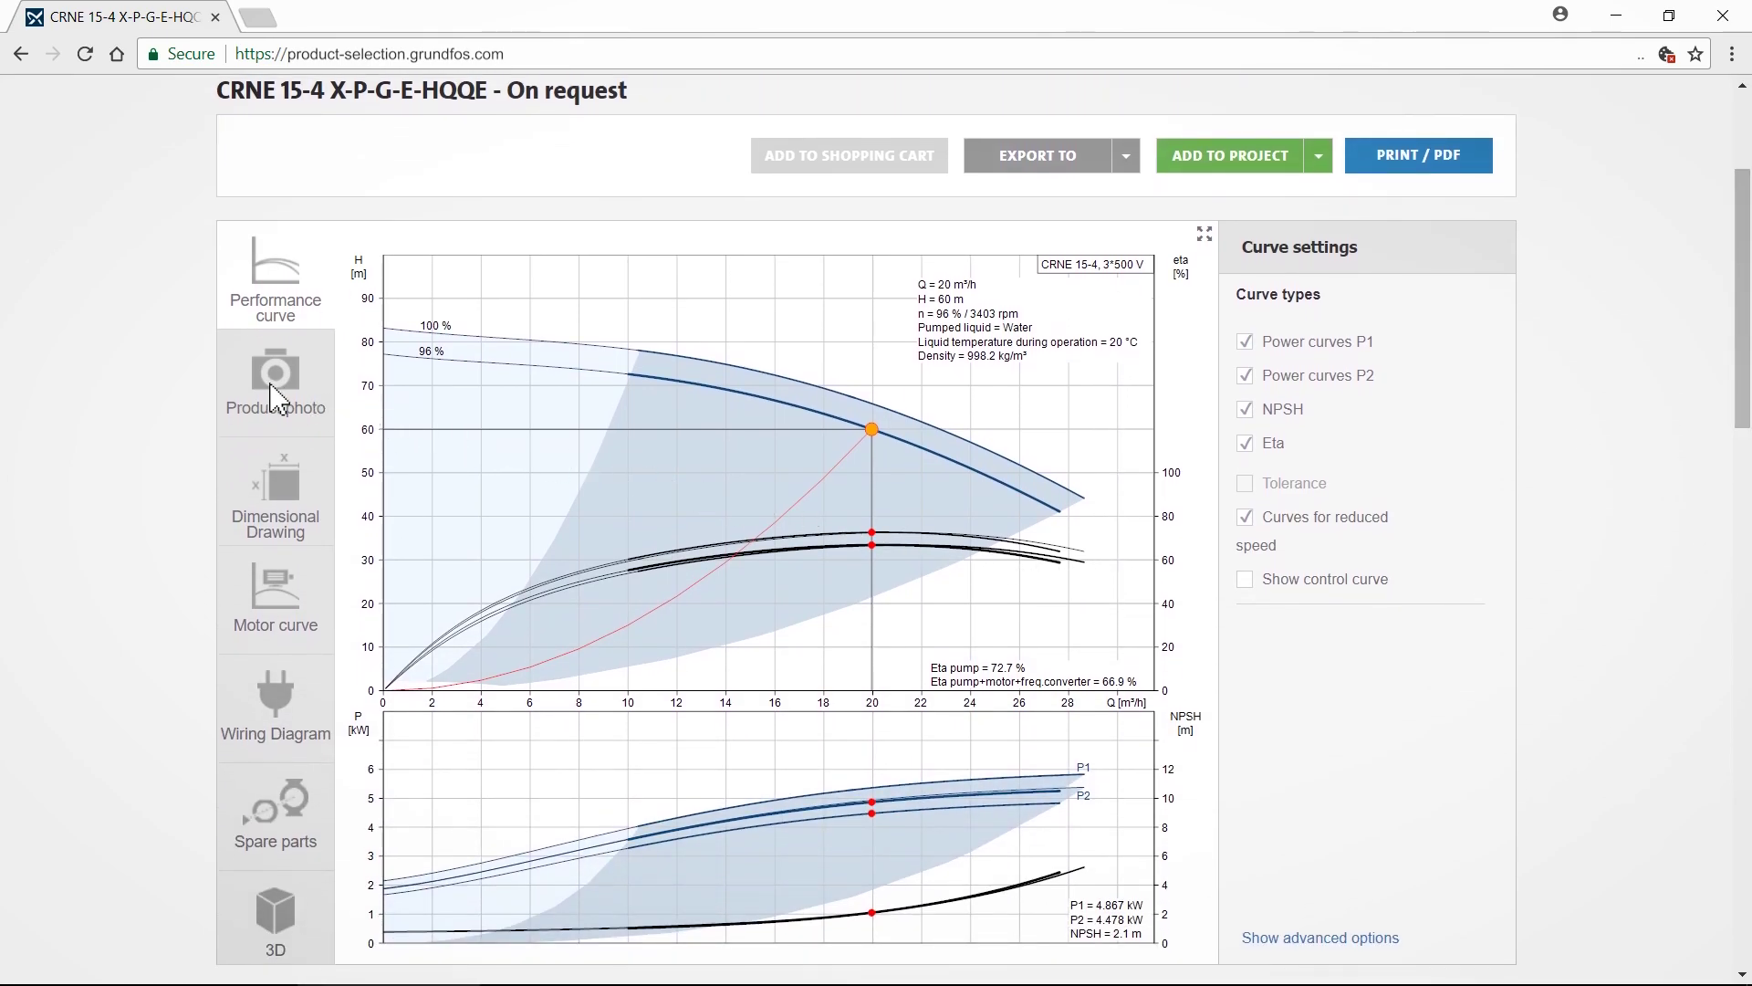
{"action": "left_click", "coordinate": [270, 395]}
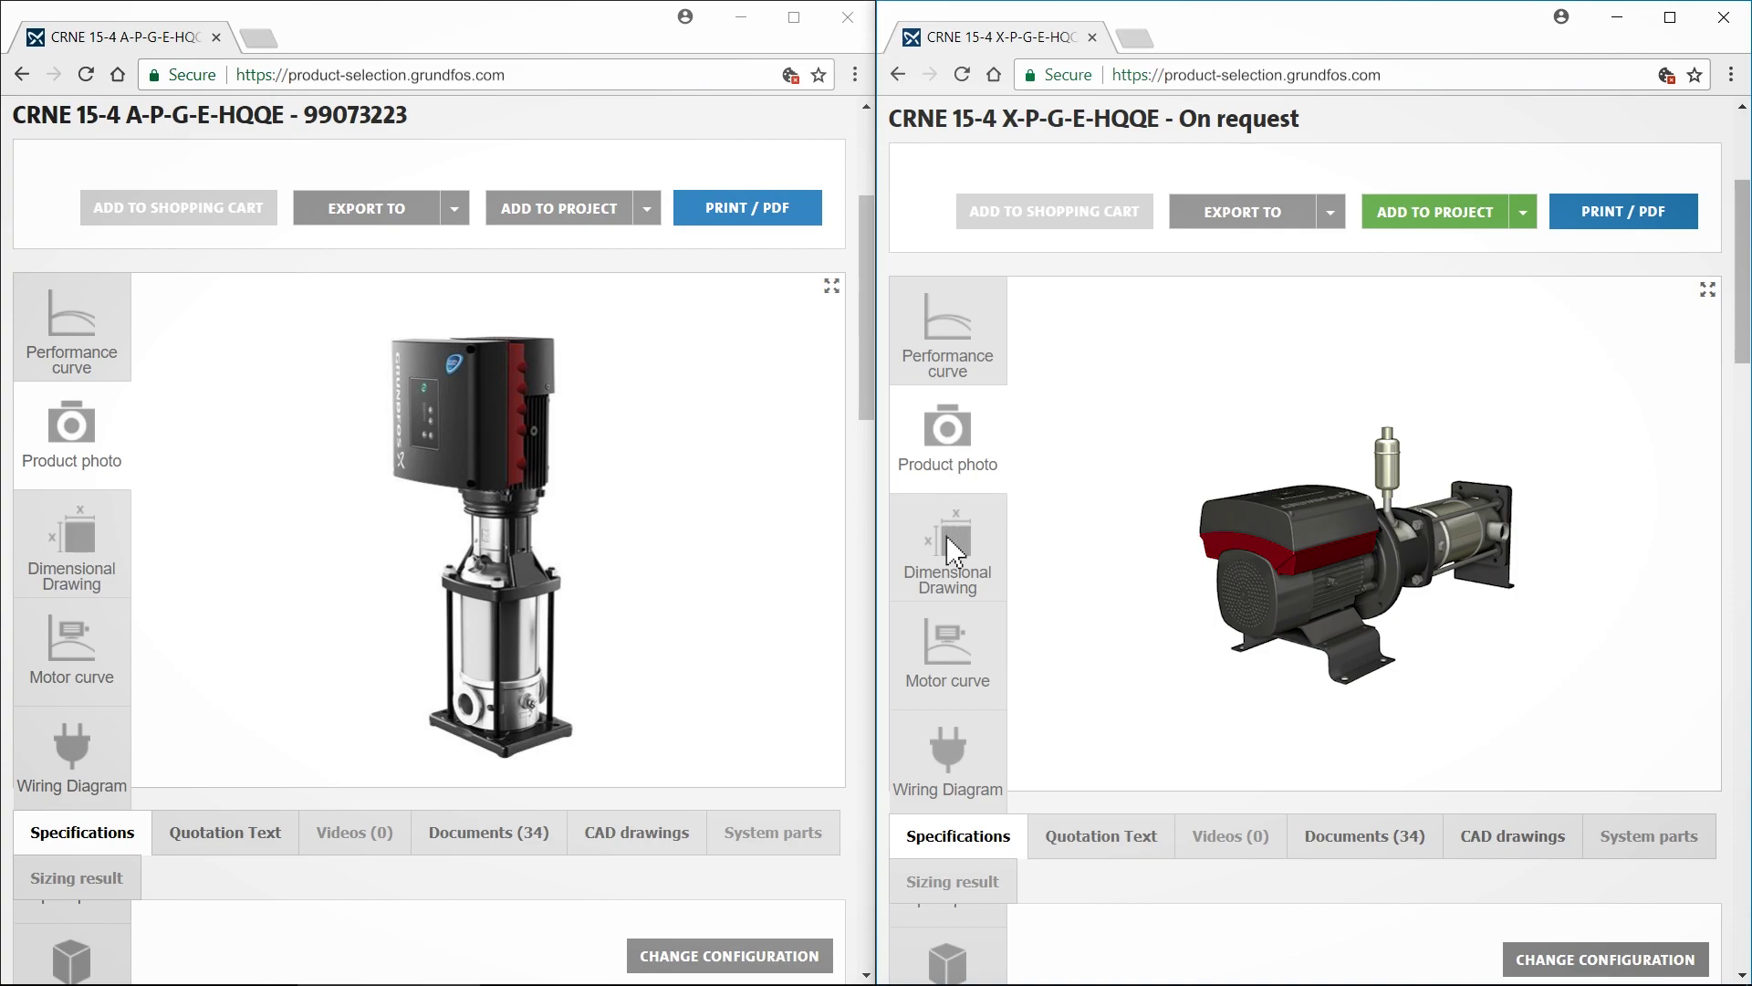
Step: Show the pumps' dimensional drawings and switch to Drawing #2
{"action": "left_click", "coordinate": [955, 558]}
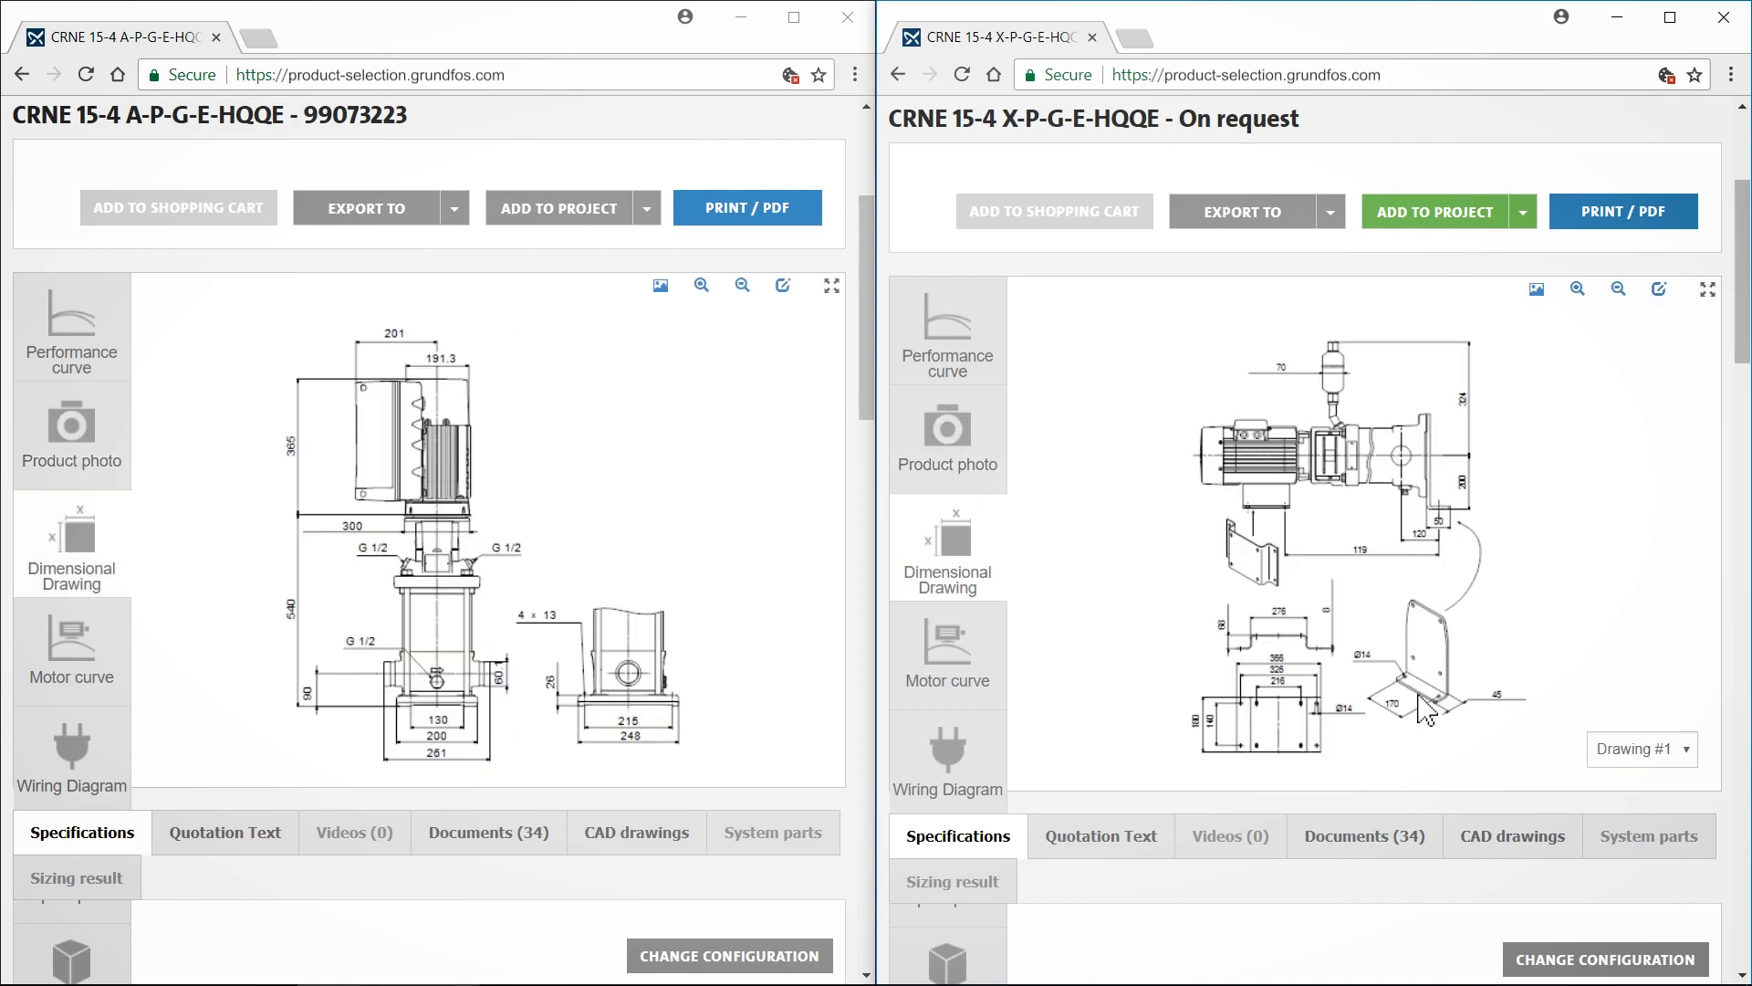
{"action": "left_click", "coordinate": [1637, 752]}
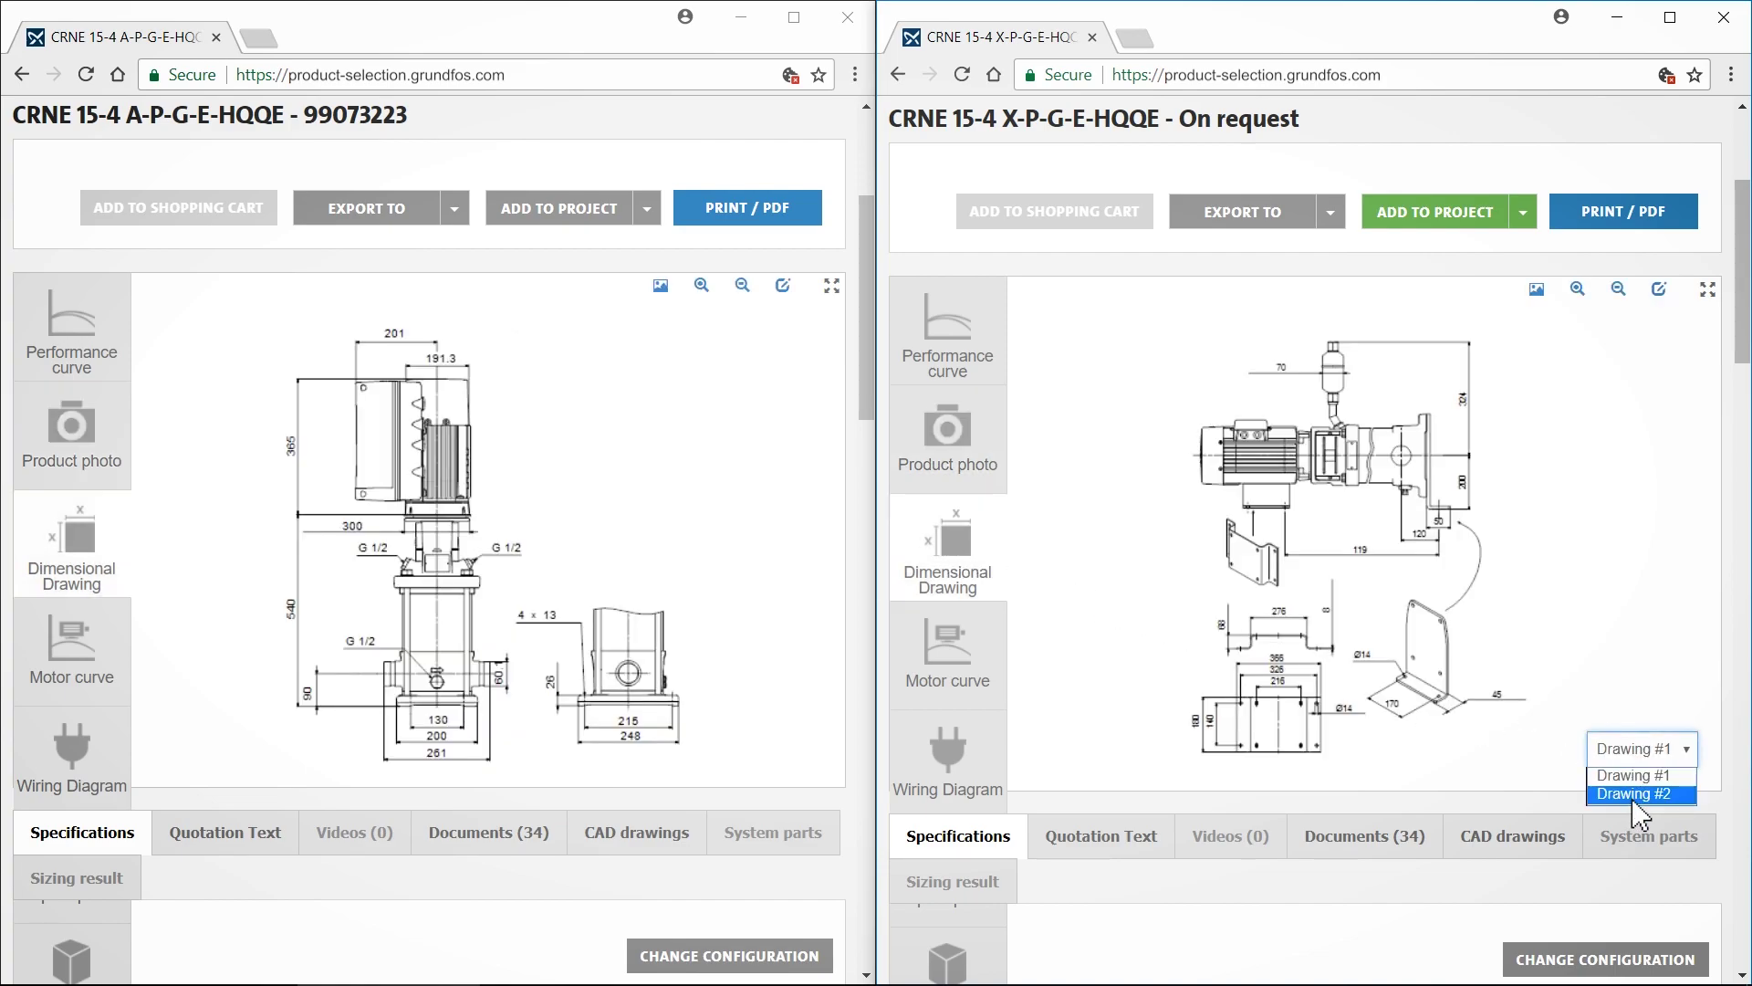
{"action": "left_click", "coordinate": [1635, 794]}
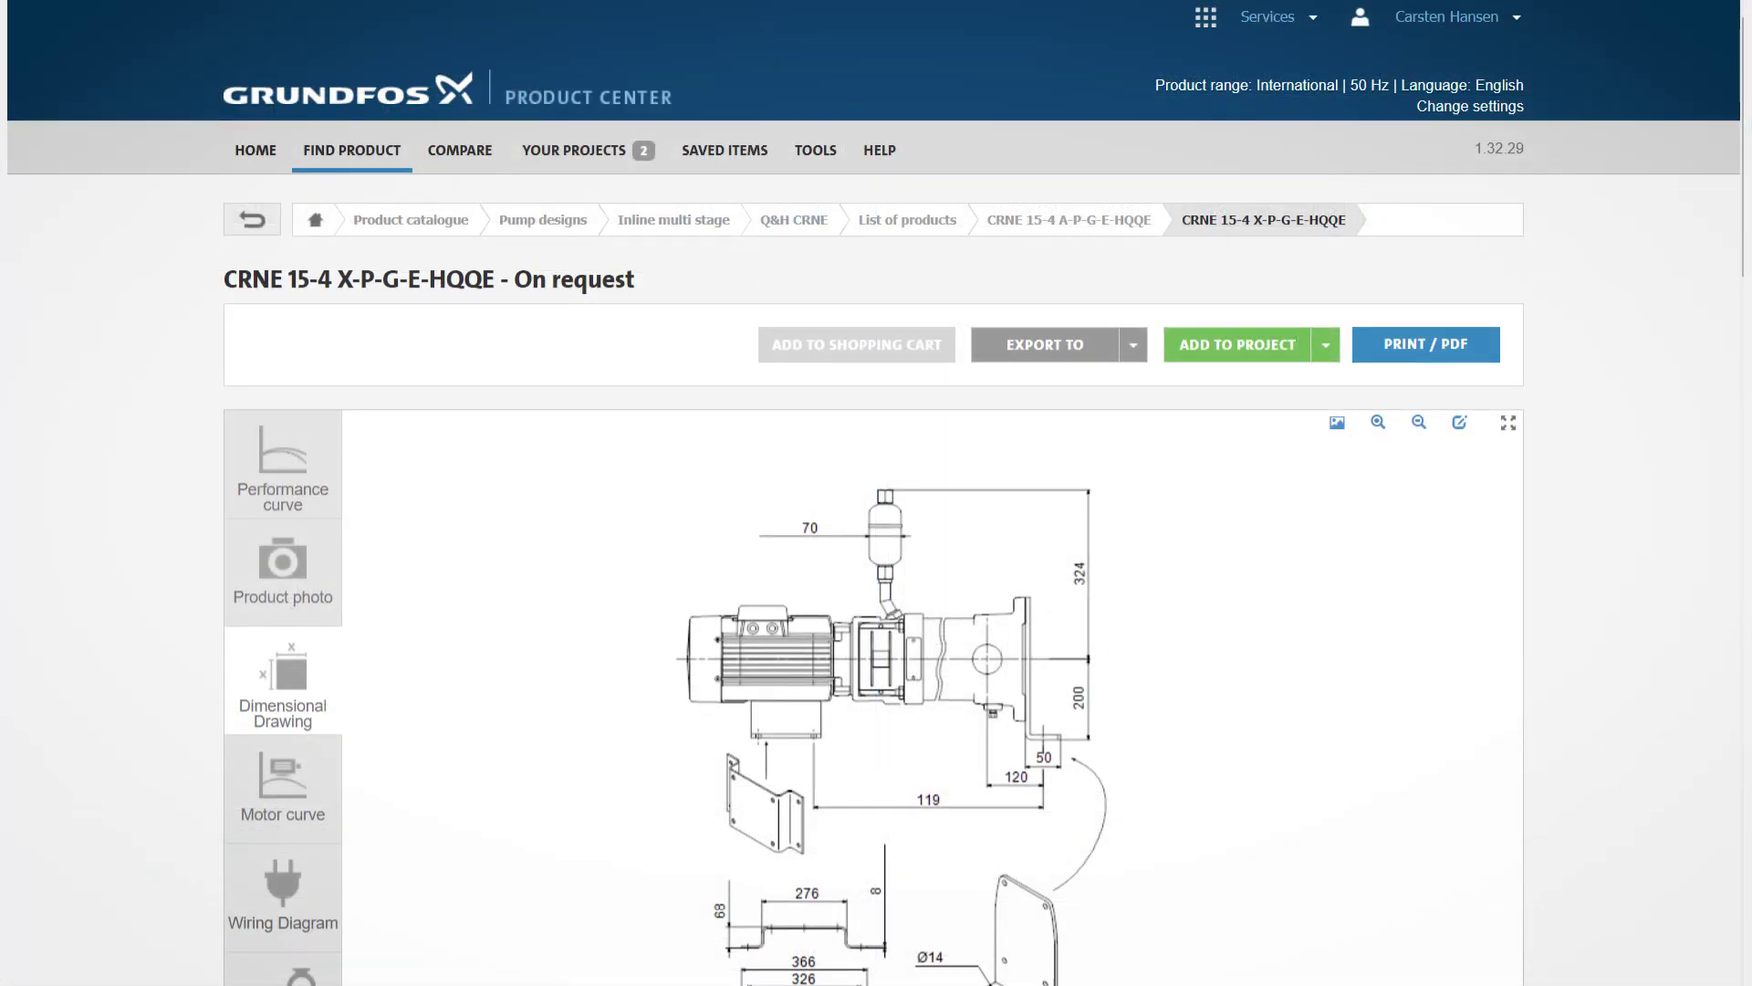
{"action": "scroll", "coordinate": [877, 548], "scroll_direction": "down", "scroll_amount": 1}
{"action": "scroll", "coordinate": [876, 547], "scroll_direction": "down", "scroll_amount": 5}
{"action": "scroll", "coordinate": [876, 548], "scroll_direction": "down", "scroll_amount": 2}
{"action": "scroll", "coordinate": [876, 549], "scroll_direction": "down", "scroll_amount": 1}
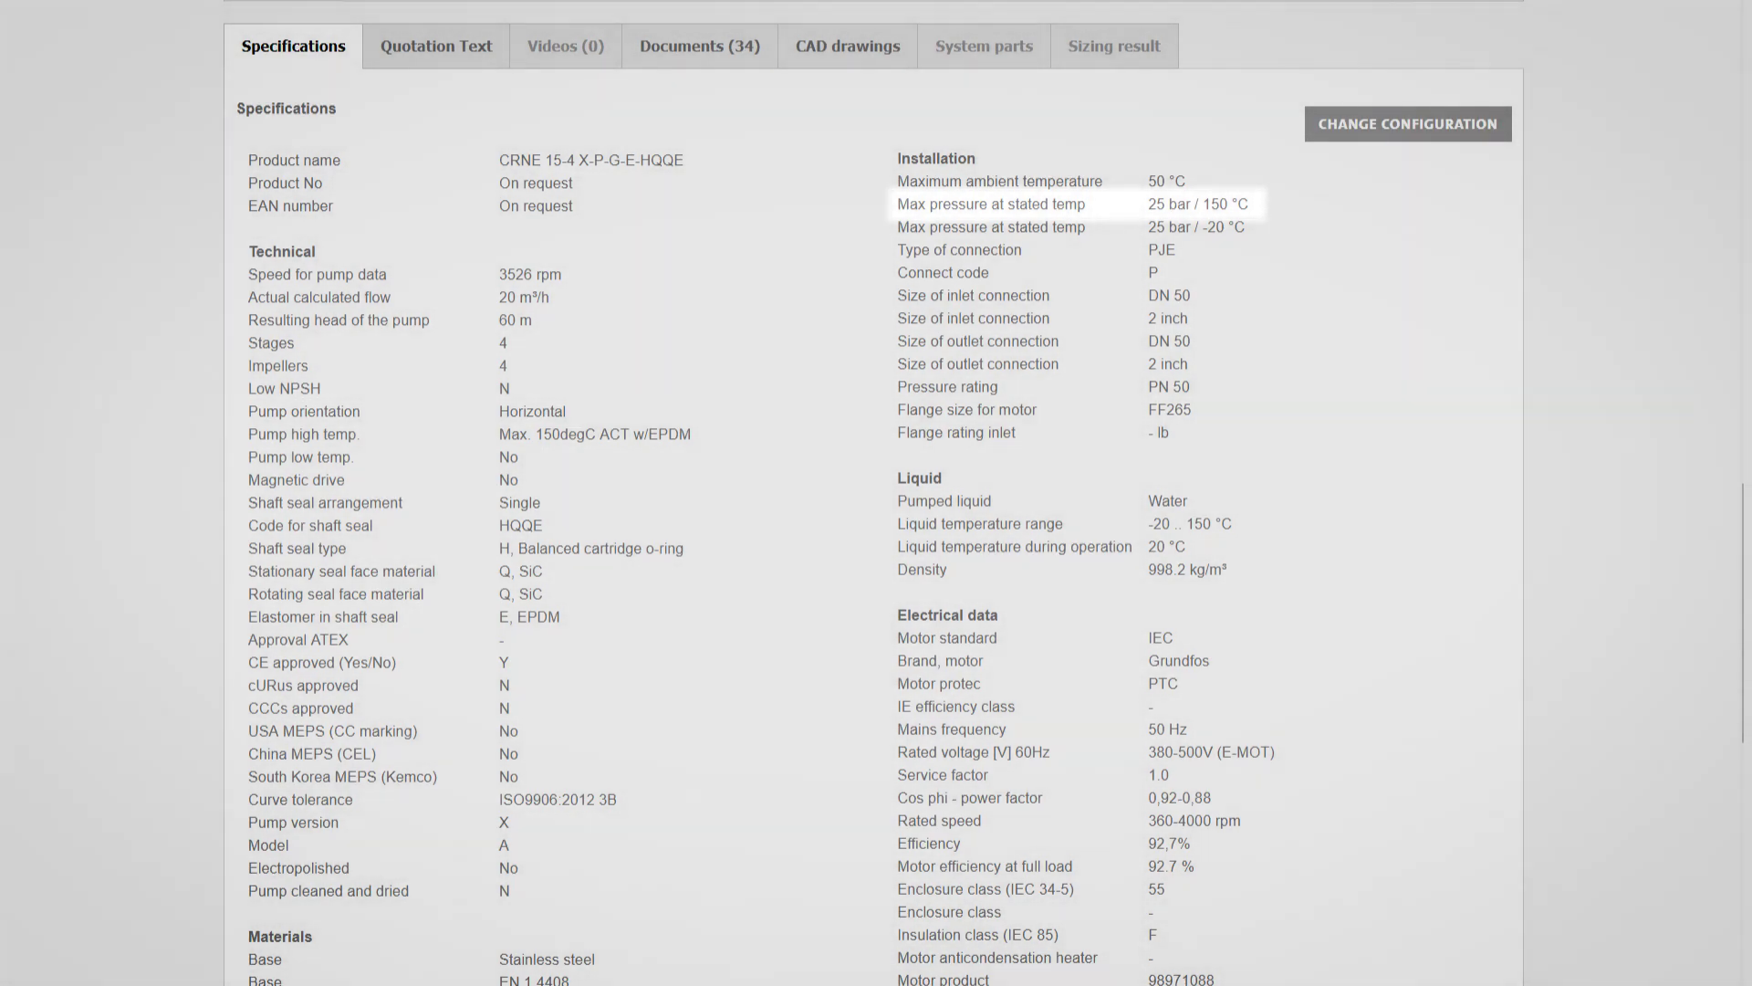
{"action": "scroll", "coordinate": [877, 493], "scroll_direction": "down", "scroll_amount": 3}
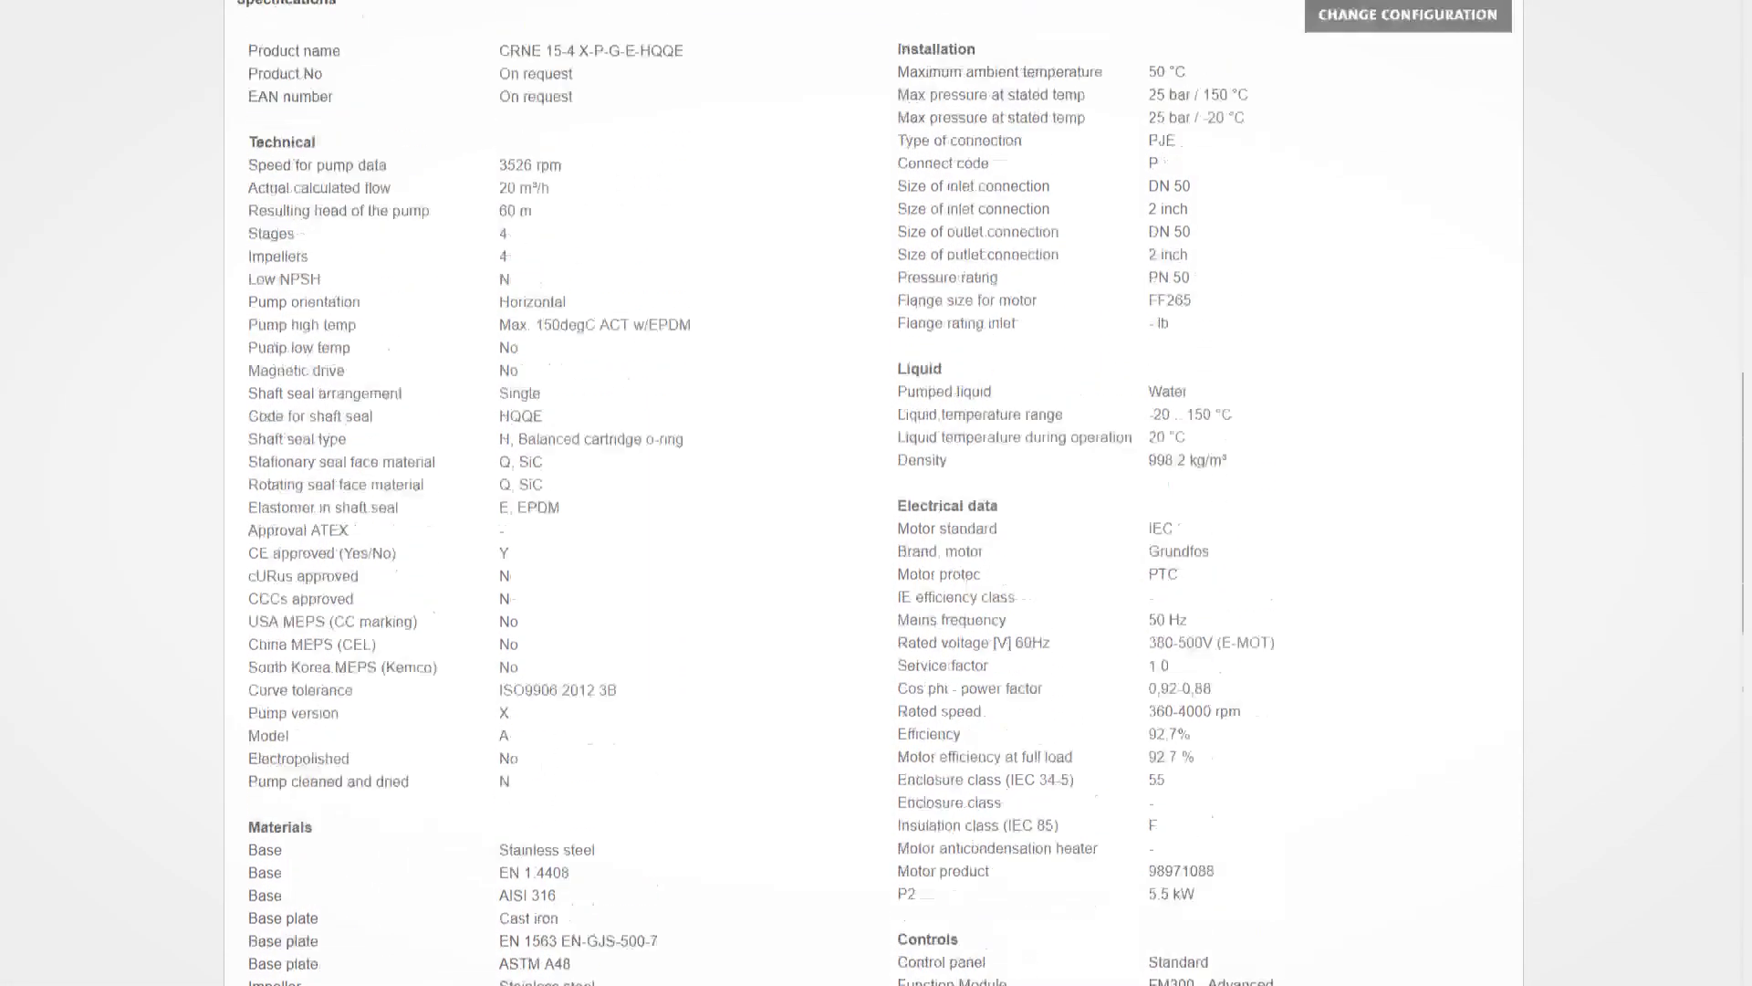
{"action": "scroll", "coordinate": [876, 493], "scroll_direction": "up", "scroll_amount": 4}
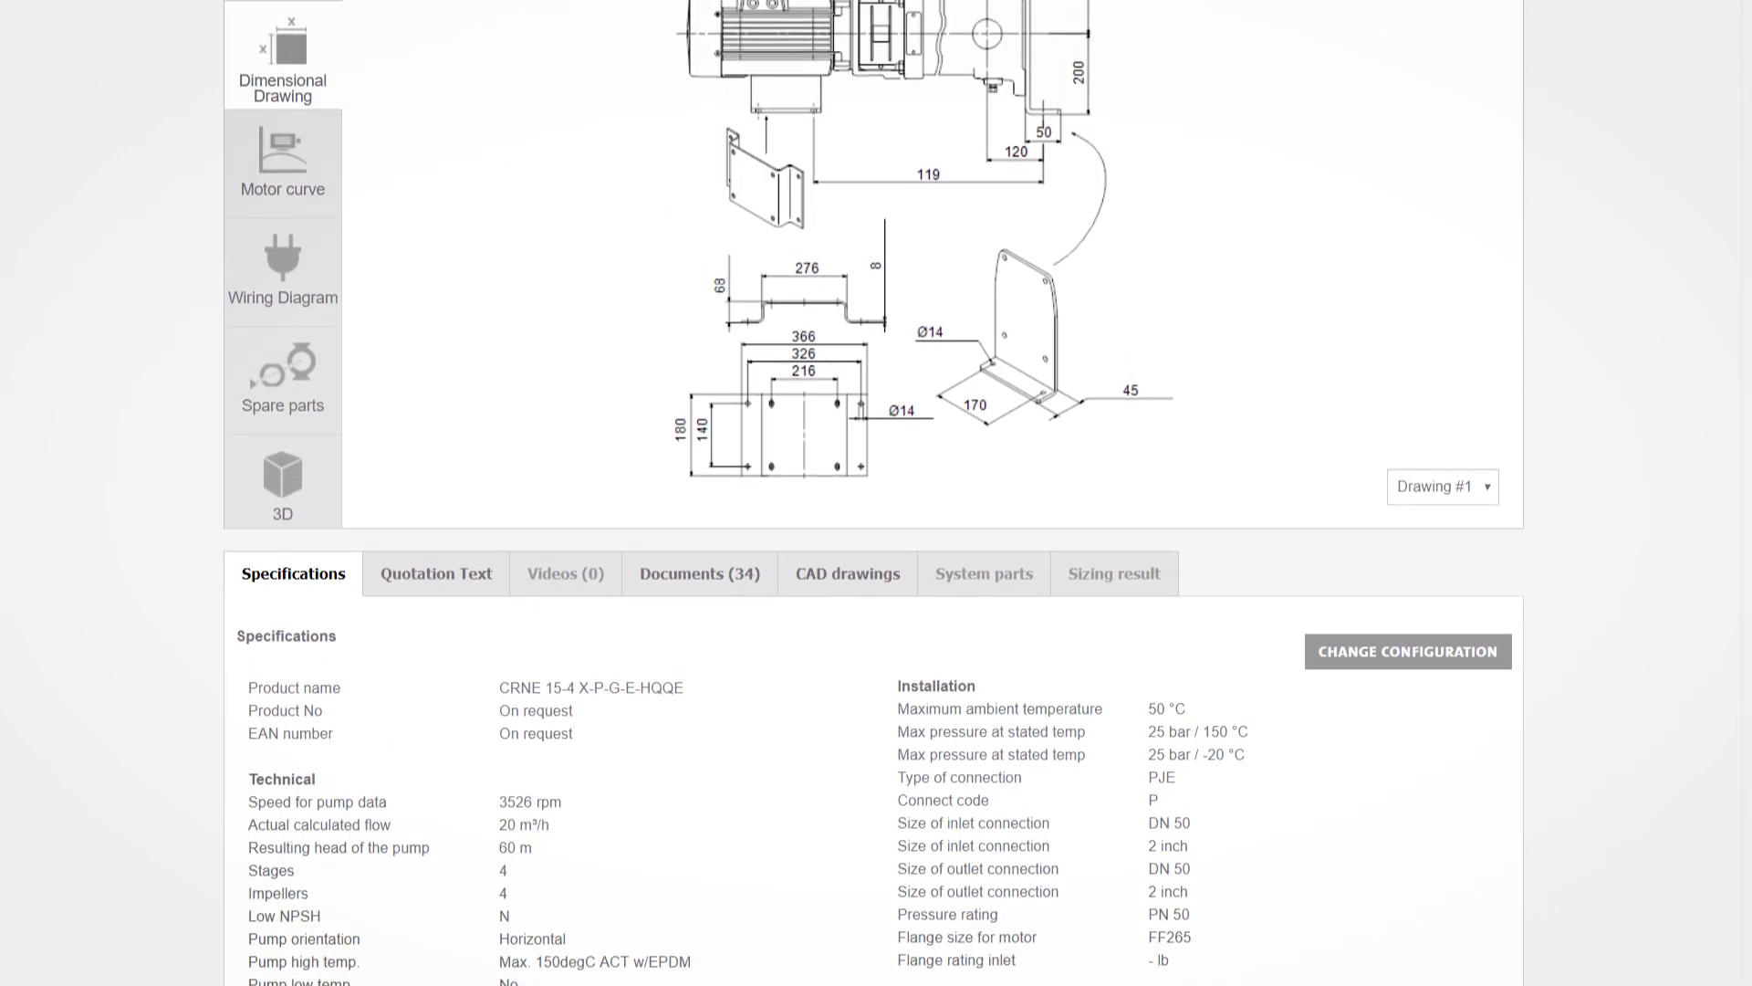
{"action": "scroll", "coordinate": [877, 493], "scroll_direction": "down", "scroll_amount": 3}
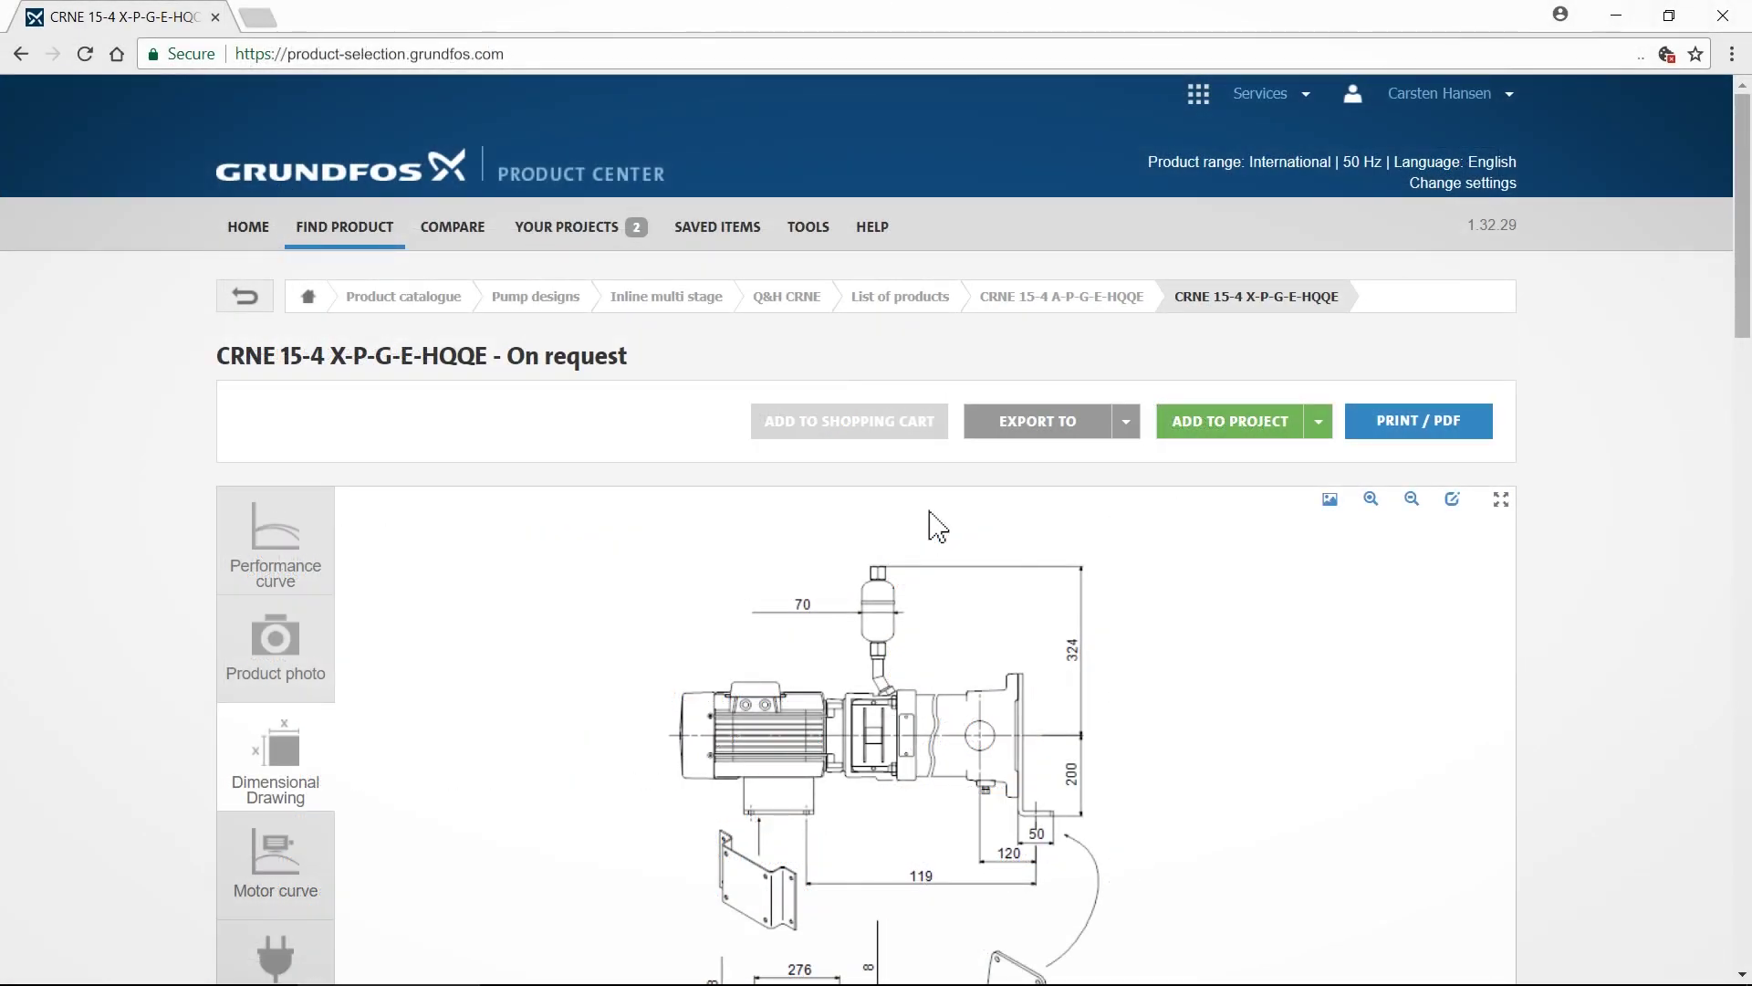
Step: Add the configured pump to the 'CR configuration test' project and dismiss the success message
{"action": "left_click", "coordinate": [1436, 96]}
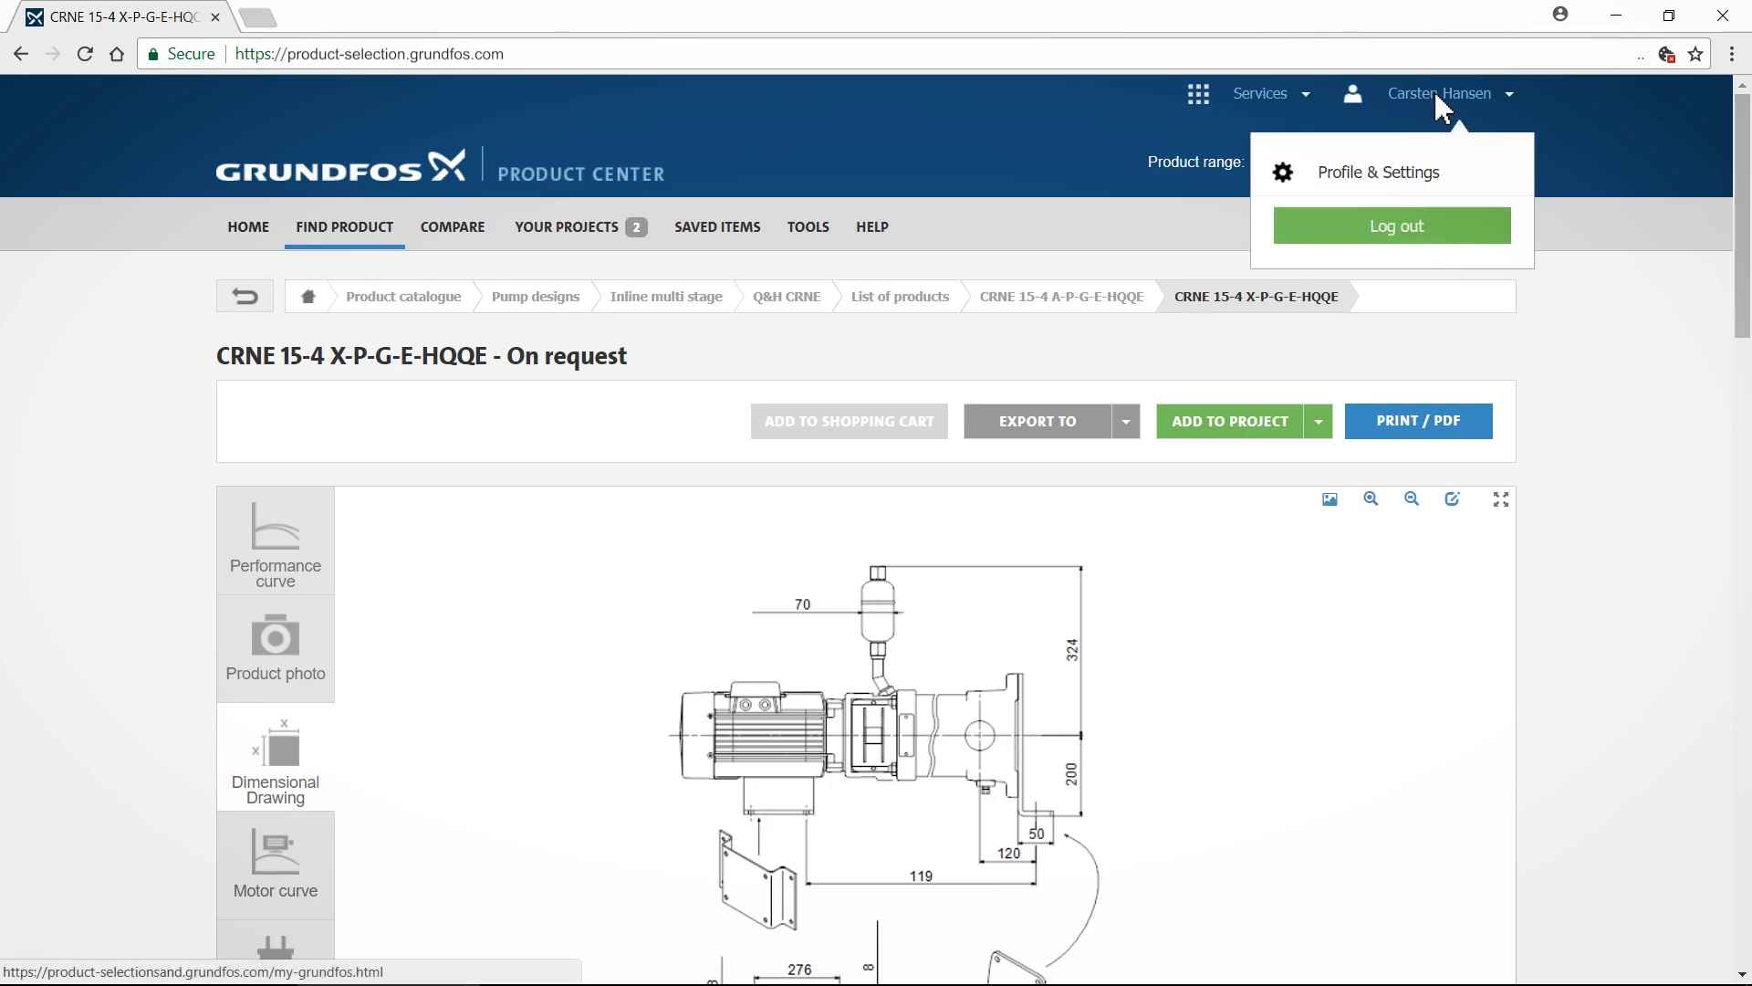
{"action": "left_click", "coordinate": [1257, 434]}
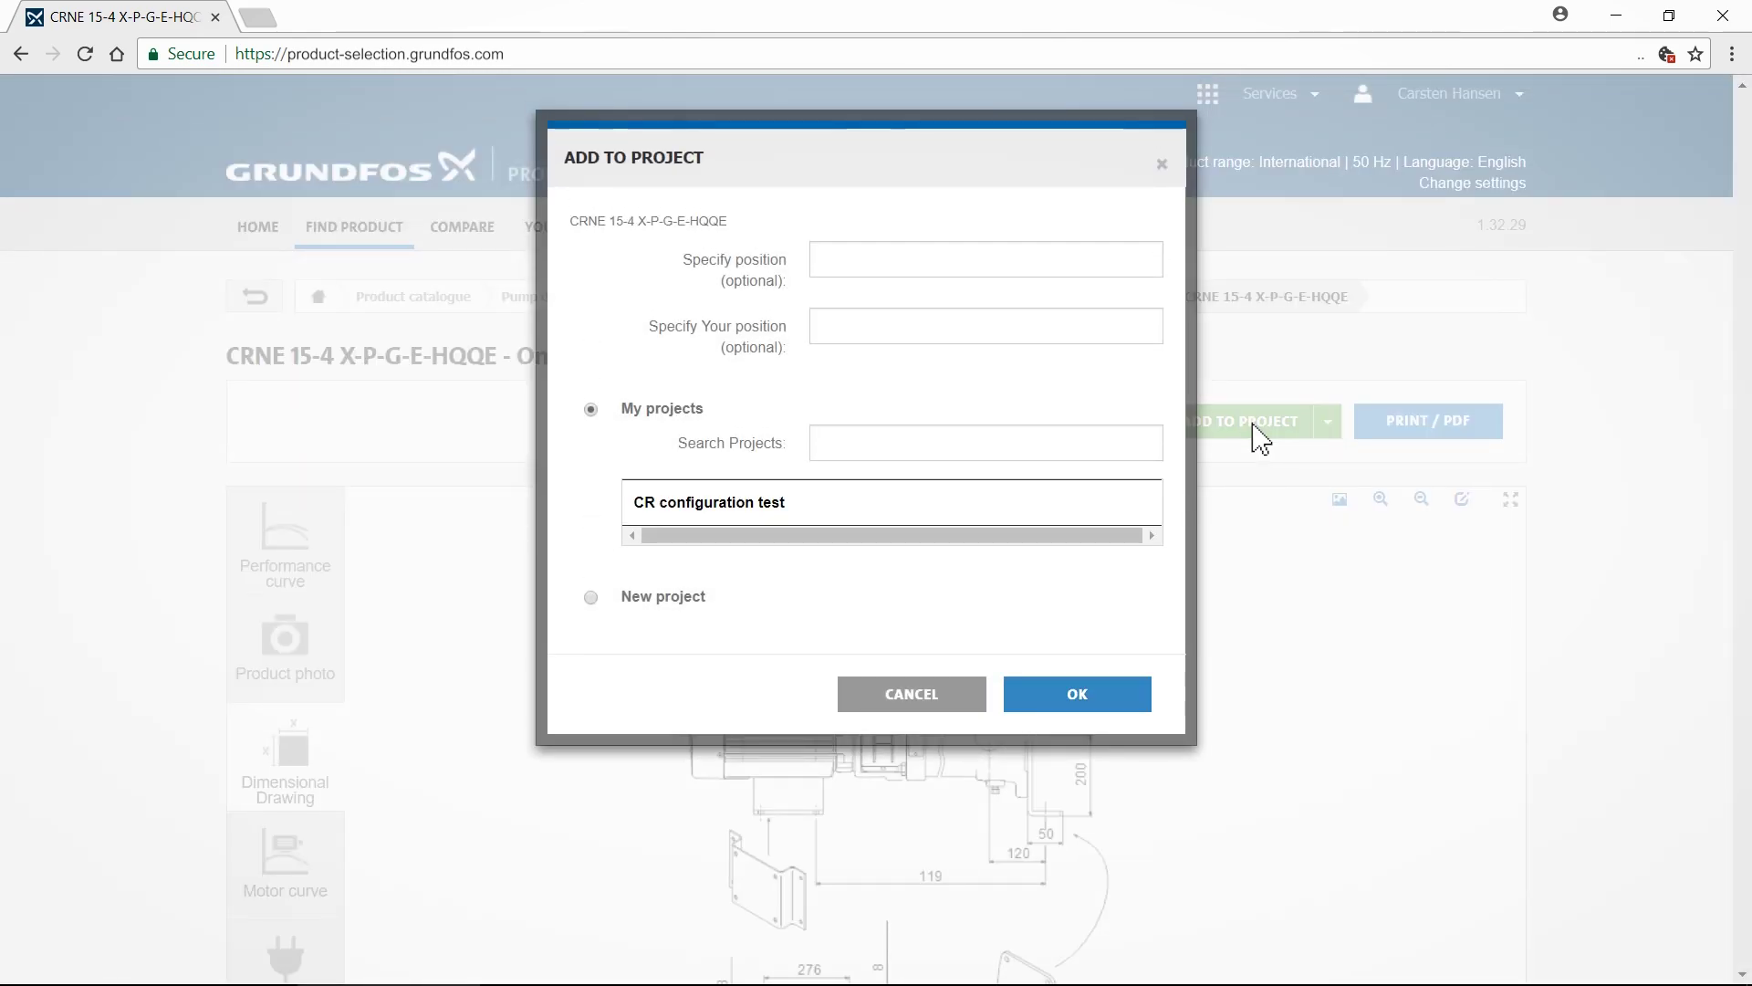
{"action": "left_click", "coordinate": [1080, 698]}
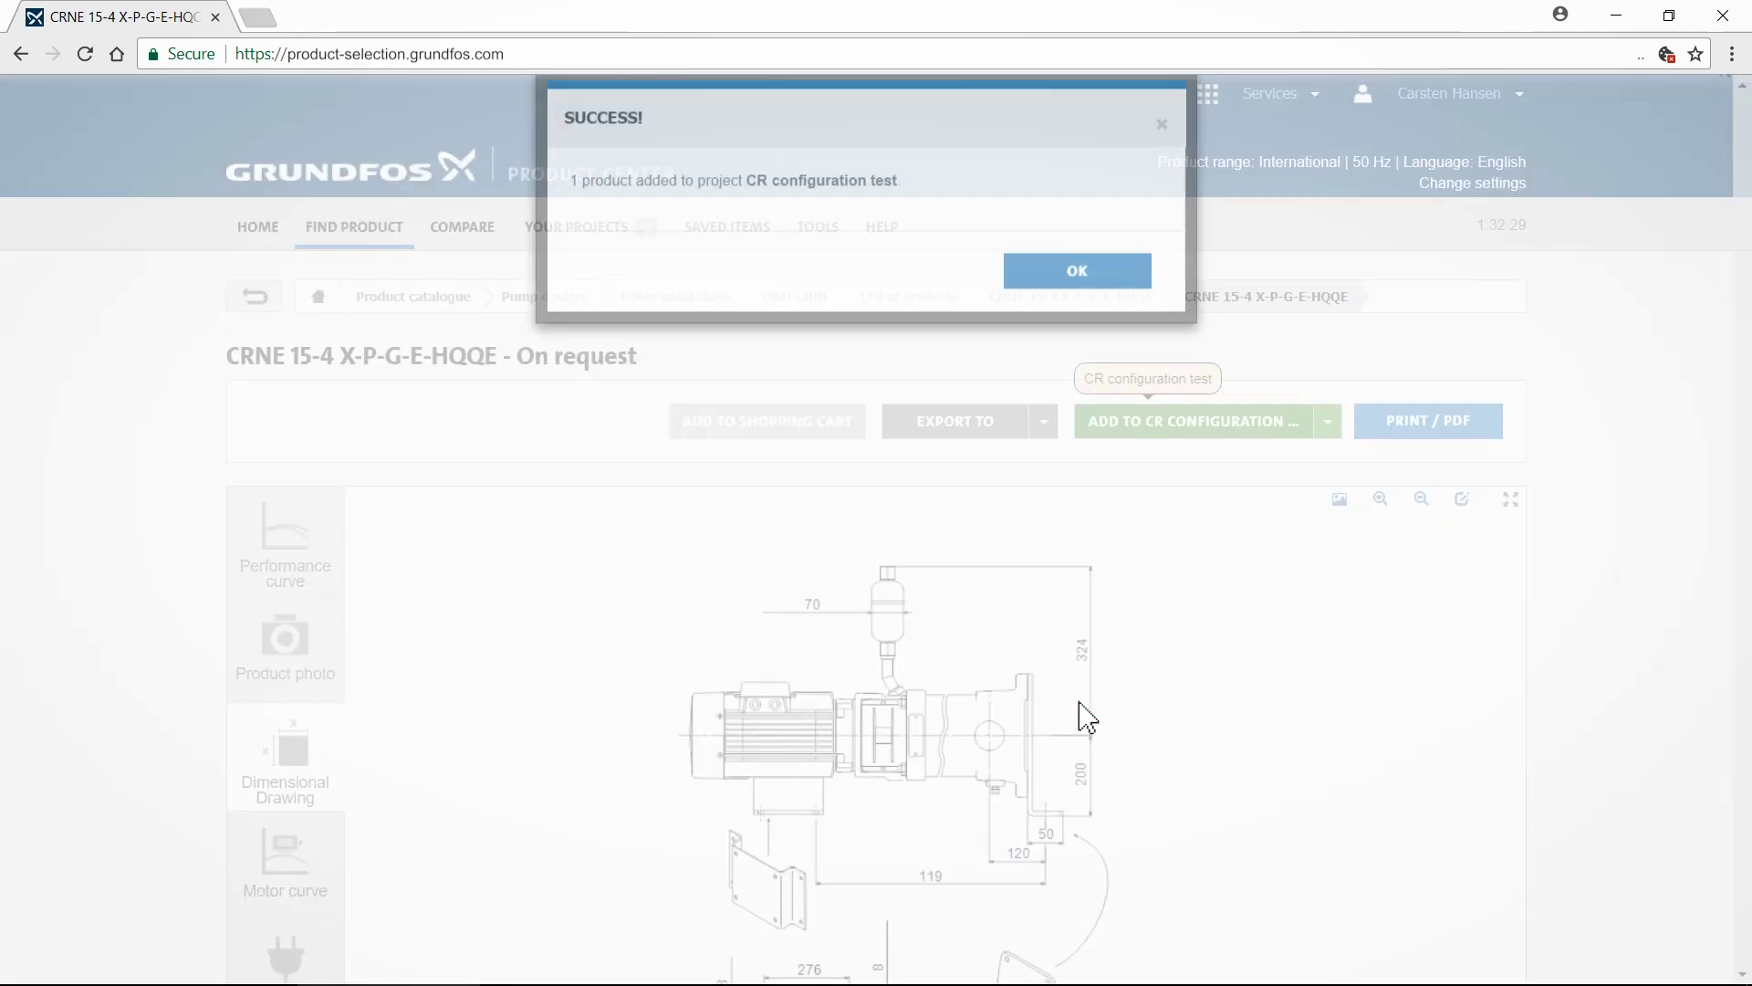
{"action": "left_click", "coordinate": [1081, 315]}
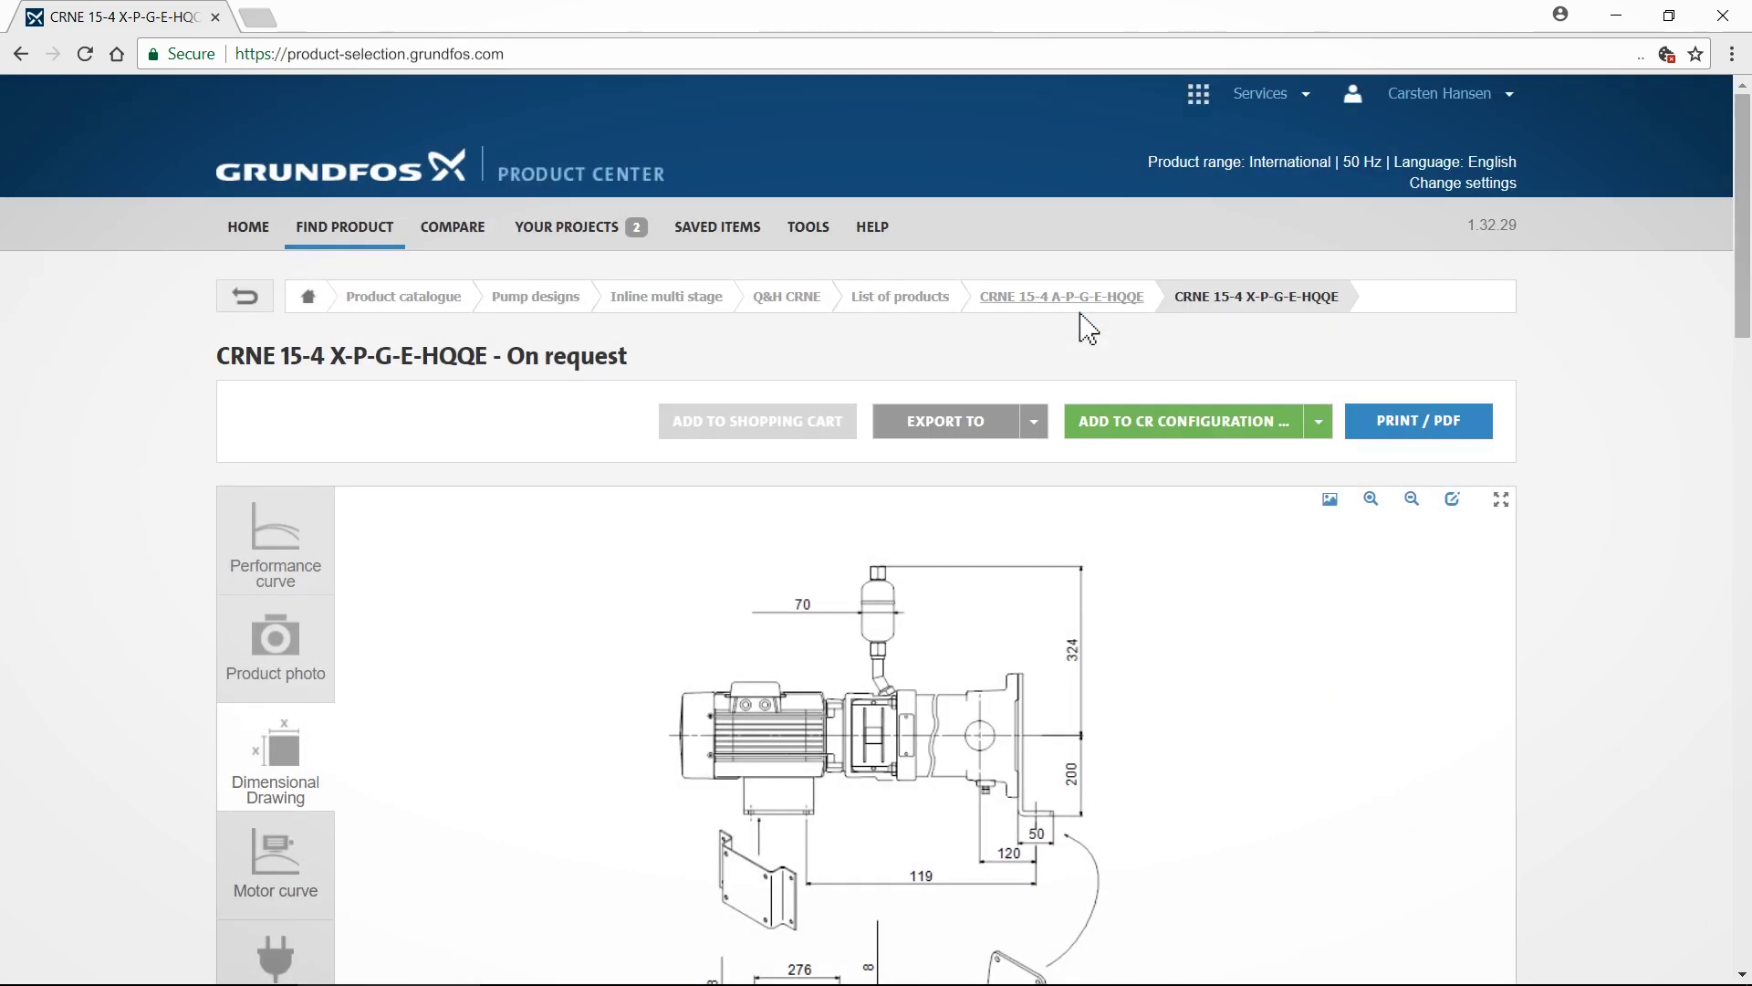
Step: Bring up the Print / PDF report options for the configured CRNE 15-4 pump
{"action": "left_click", "coordinate": [1407, 427]}
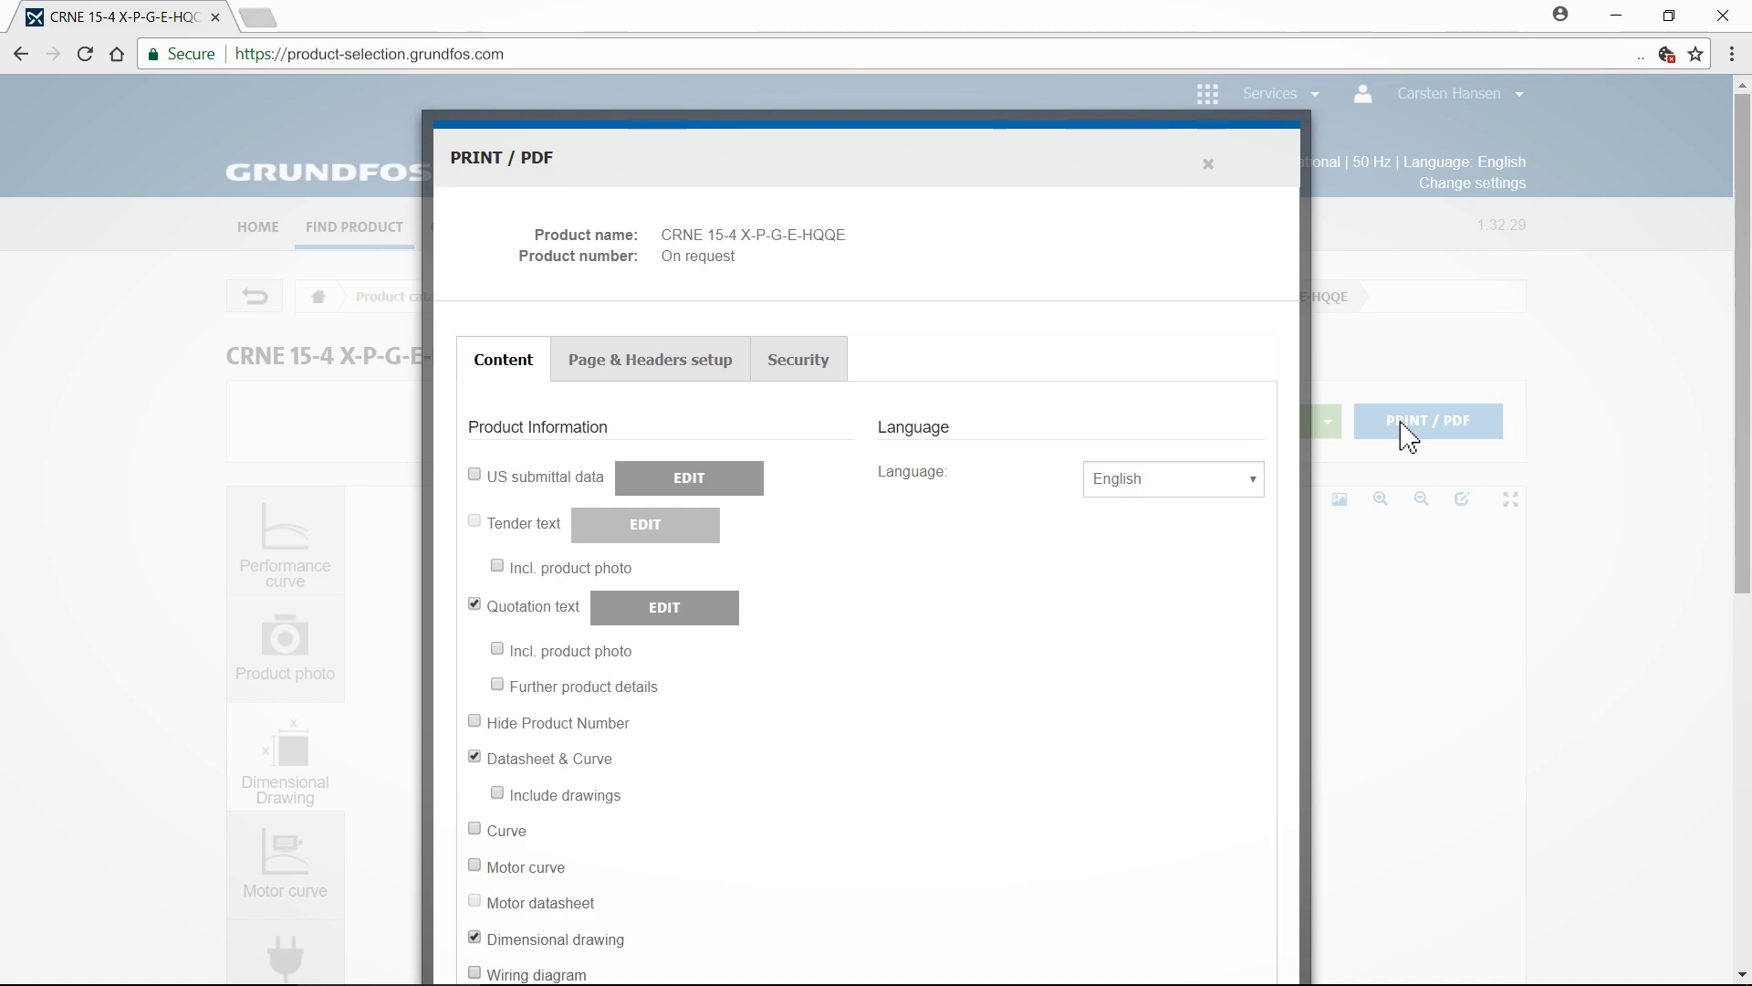
{"action": "scroll", "coordinate": [1356, 507], "scroll_direction": "down", "scroll_amount": 3}
{"action": "scroll", "coordinate": [1291, 579], "scroll_direction": "down", "scroll_amount": 2}
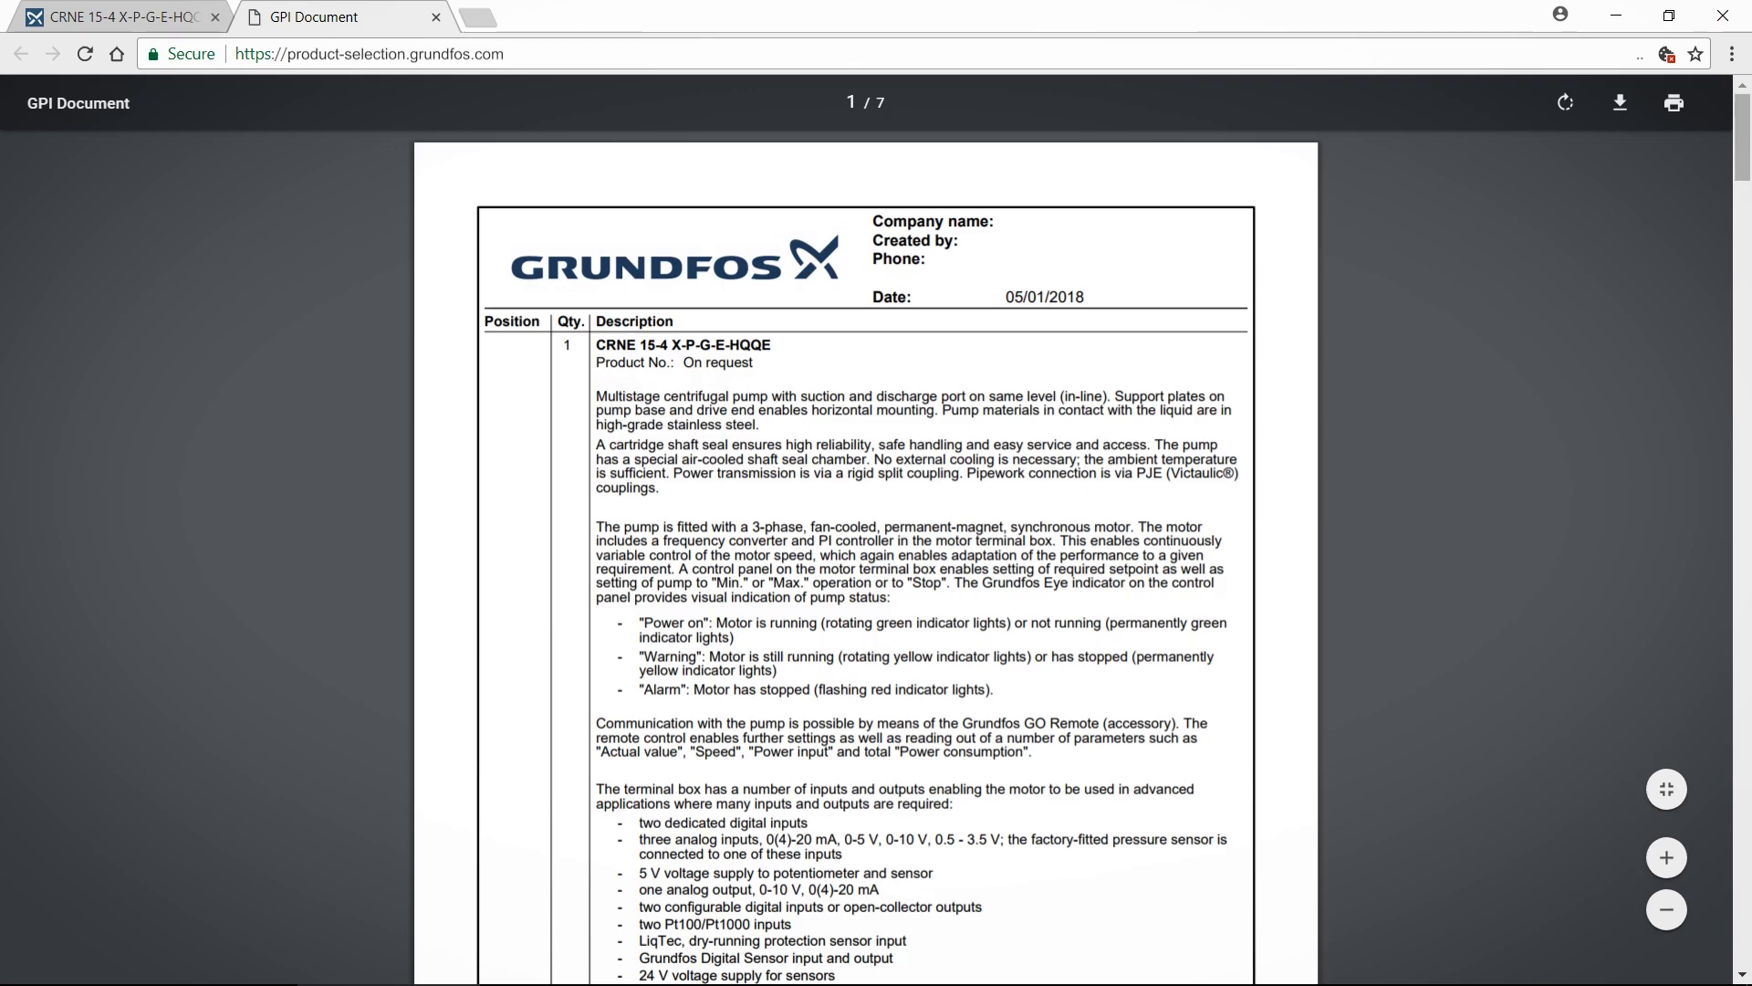
{"action": "scroll", "coordinate": [867, 548], "scroll_direction": "down", "scroll_amount": 1}
{"action": "scroll", "coordinate": [865, 548], "scroll_direction": "down", "scroll_amount": 3}
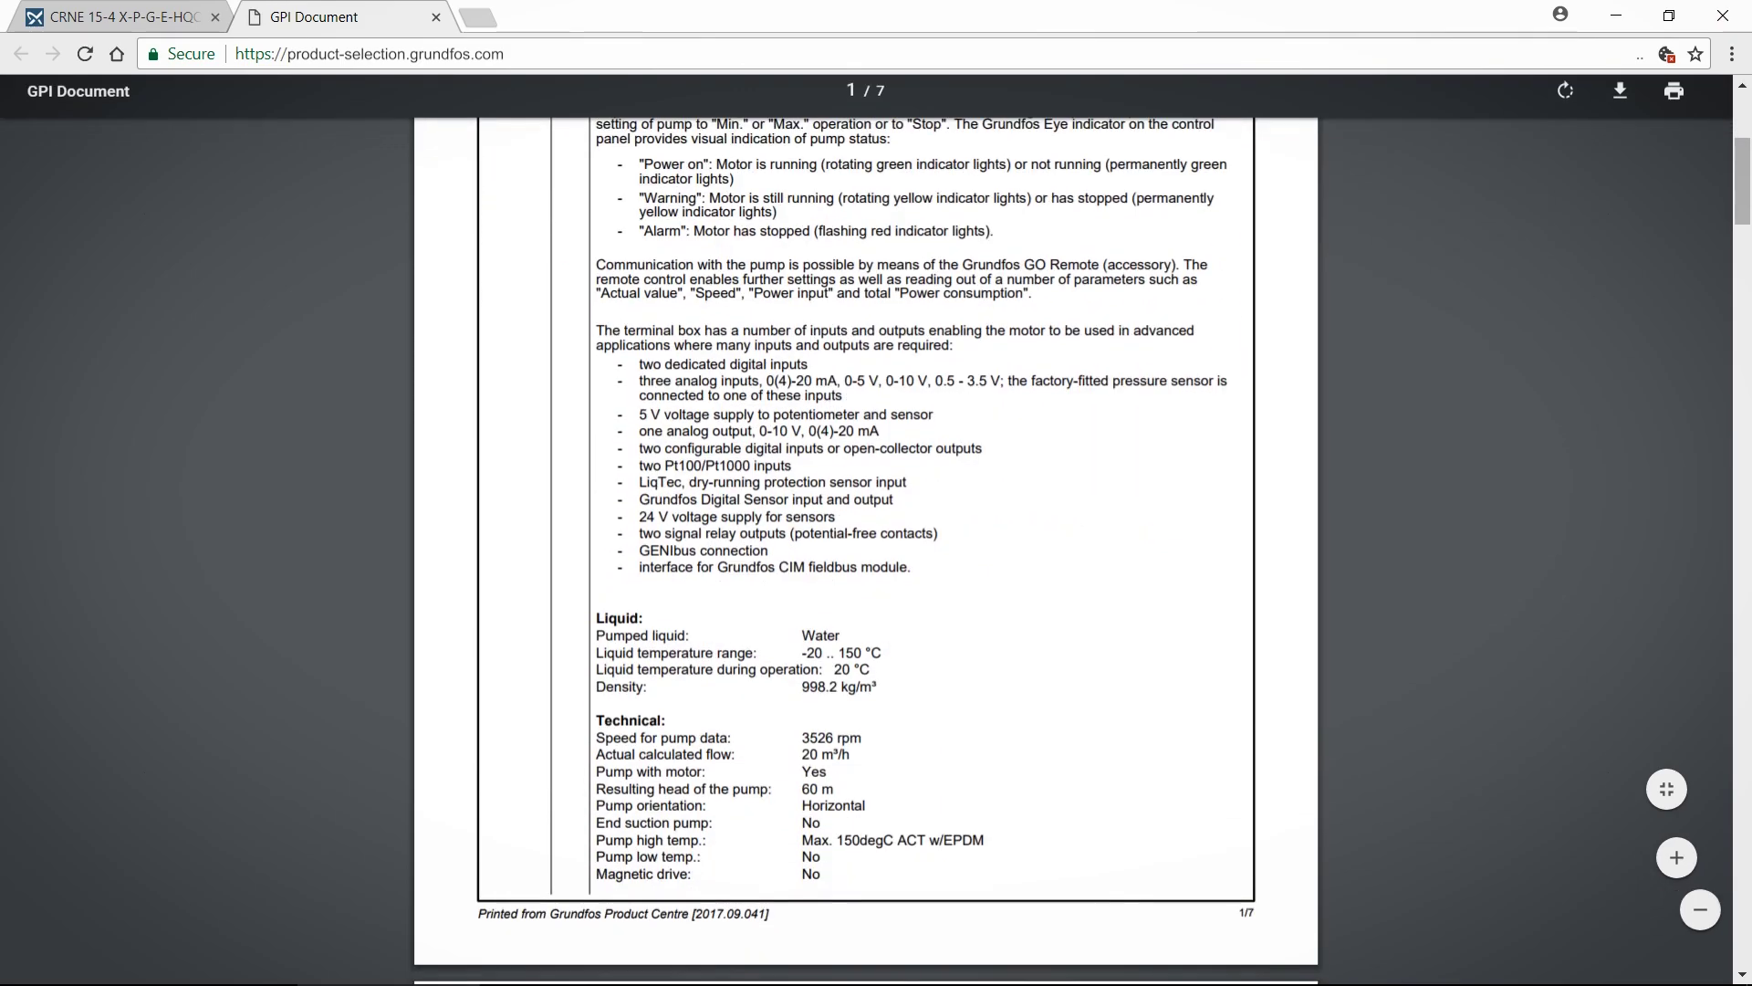
{"action": "scroll", "coordinate": [866, 547], "scroll_direction": "down", "scroll_amount": 3}
{"action": "scroll", "coordinate": [865, 548], "scroll_direction": "down", "scroll_amount": 1}
{"action": "scroll", "coordinate": [866, 549], "scroll_direction": "down", "scroll_amount": 2}
{"action": "scroll", "coordinate": [866, 549], "scroll_direction": "down", "scroll_amount": 3}
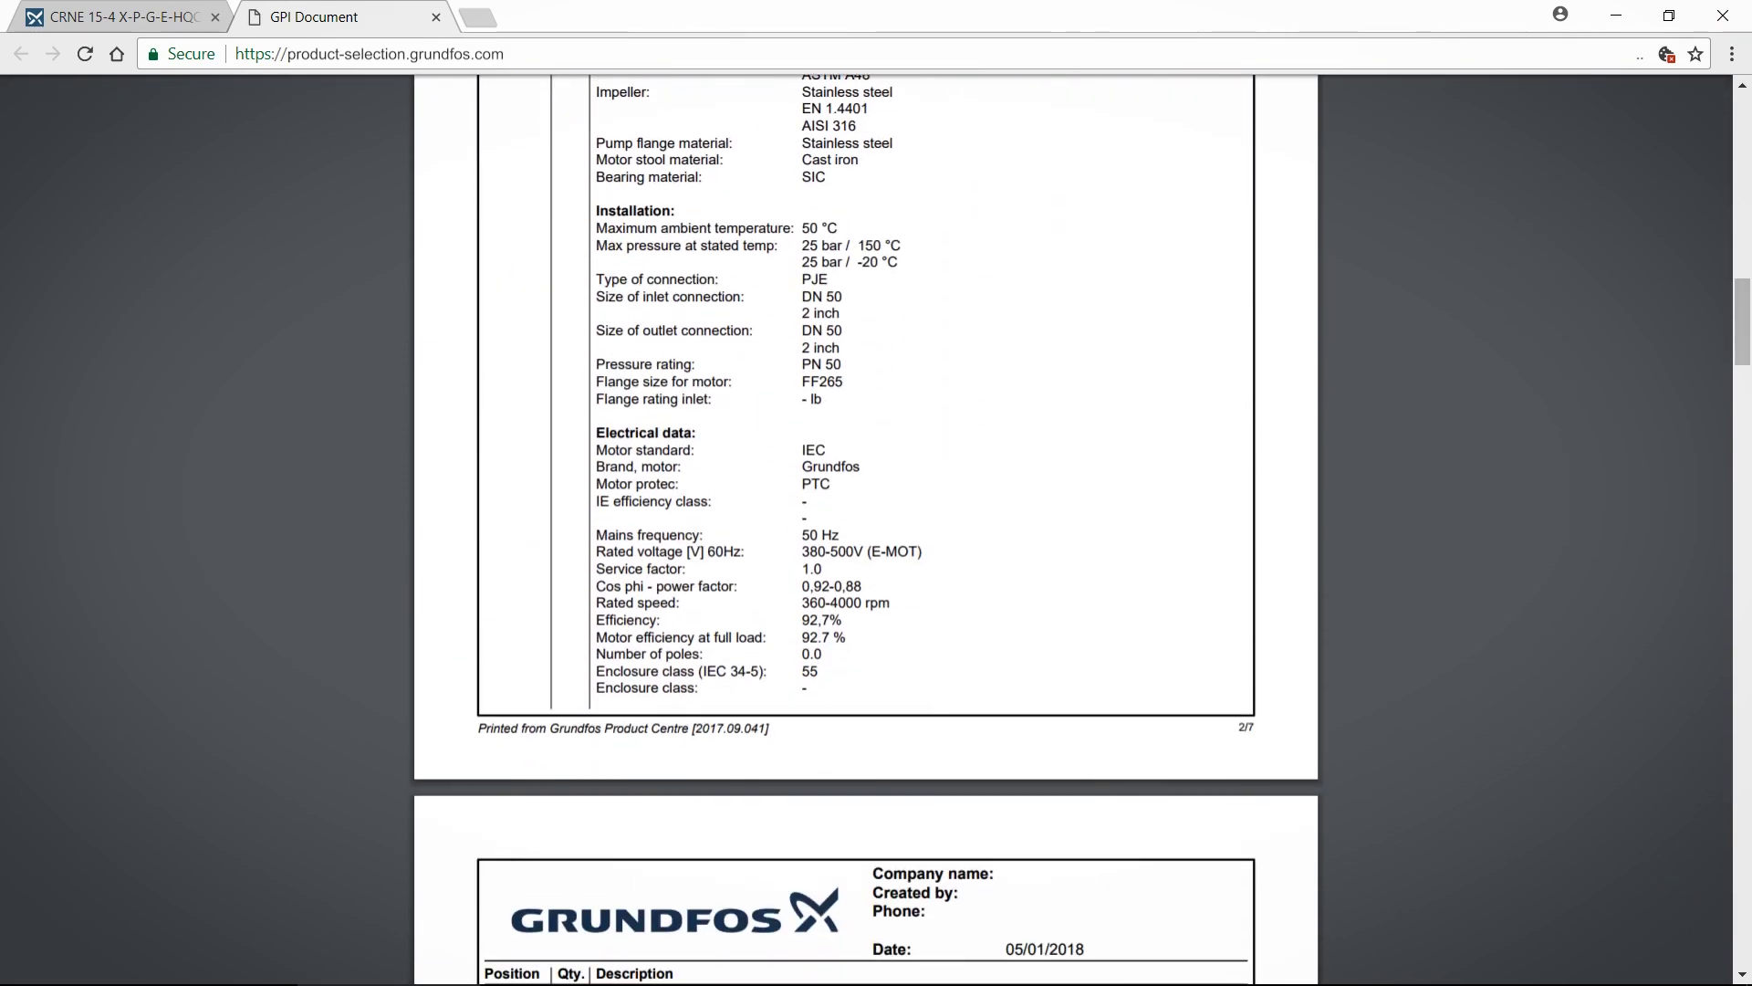
{"action": "scroll", "coordinate": [866, 548], "scroll_direction": "down", "scroll_amount": 2}
{"action": "scroll", "coordinate": [865, 548], "scroll_direction": "down", "scroll_amount": 3}
{"action": "scroll", "coordinate": [866, 548], "scroll_direction": "down", "scroll_amount": 2}
{"action": "scroll", "coordinate": [865, 549], "scroll_direction": "down", "scroll_amount": 2}
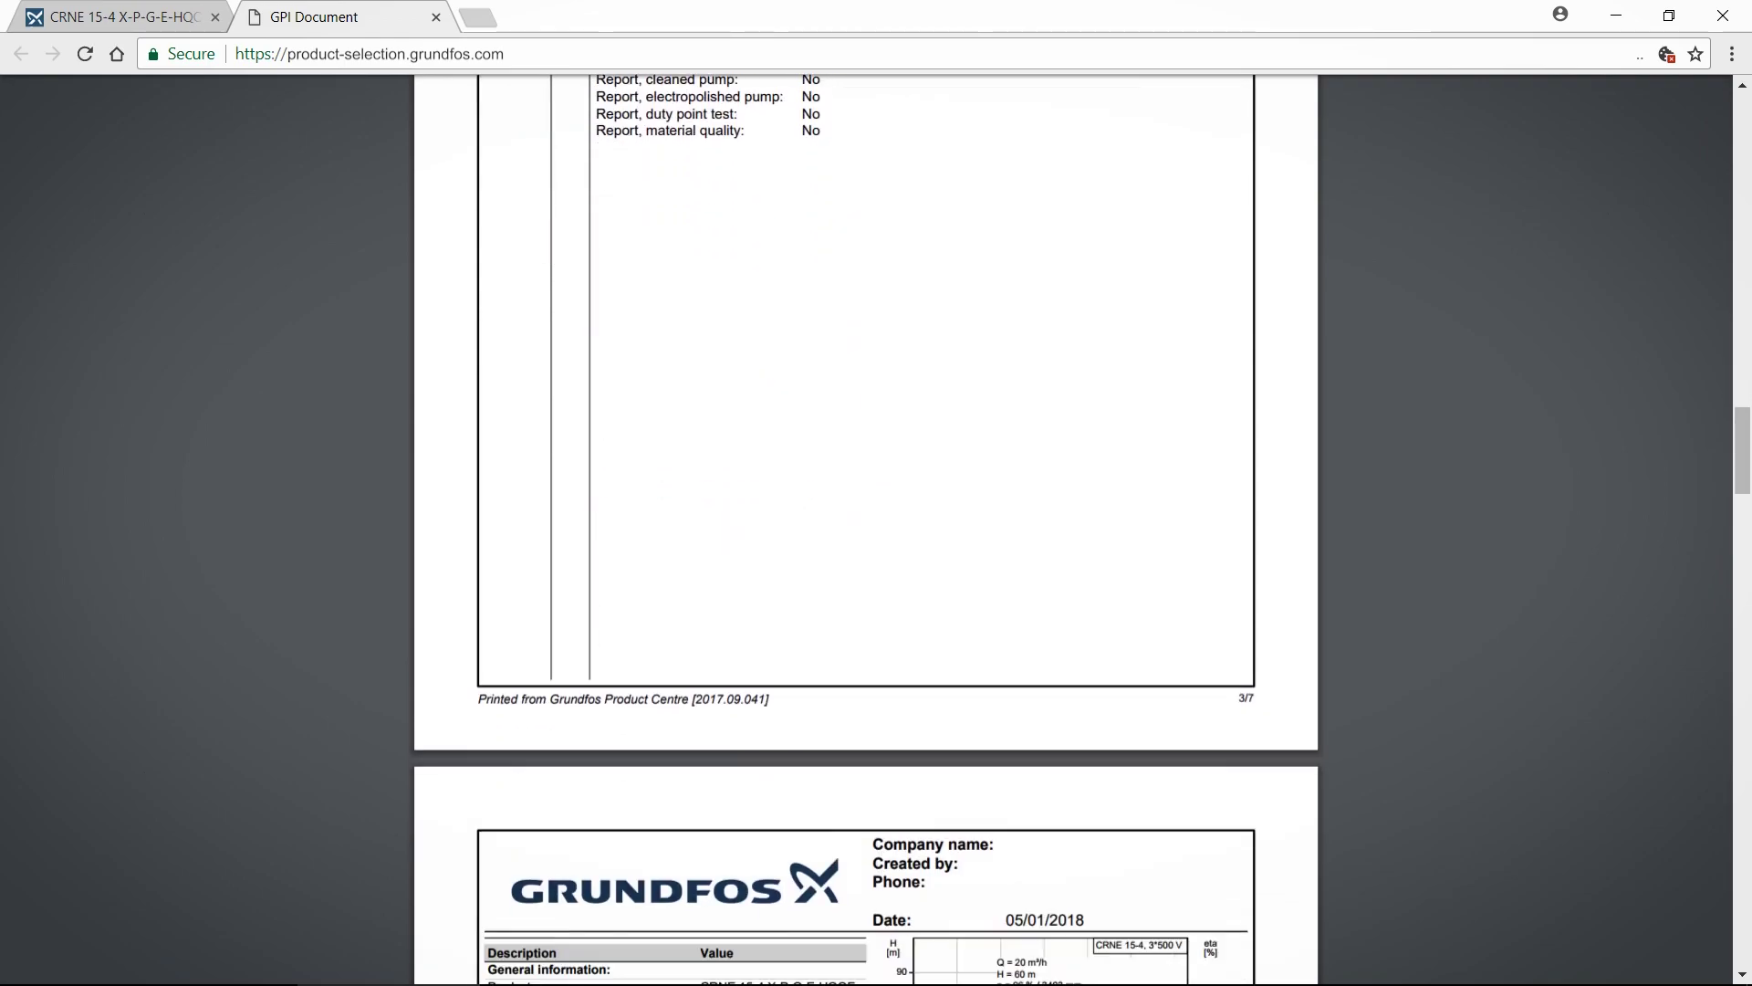
{"action": "scroll", "coordinate": [865, 548], "scroll_direction": "down", "scroll_amount": 2}
{"action": "scroll", "coordinate": [866, 548], "scroll_direction": "down", "scroll_amount": 2}
{"action": "scroll", "coordinate": [865, 548], "scroll_direction": "down", "scroll_amount": 2}
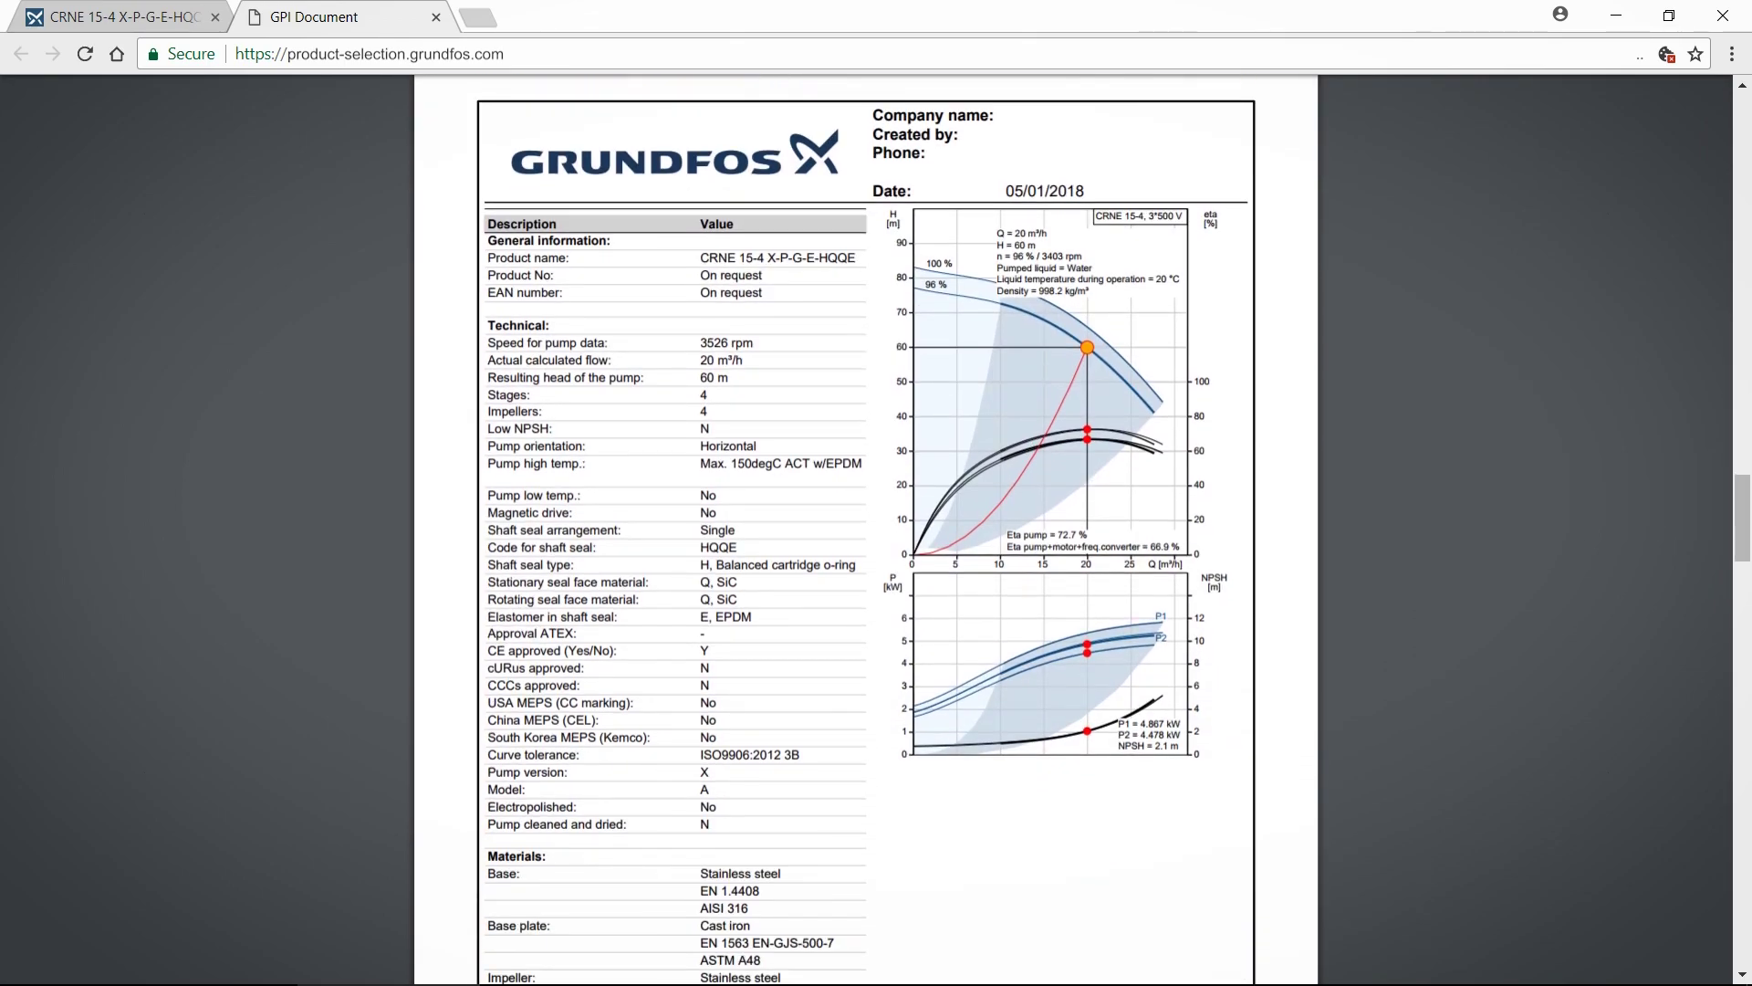